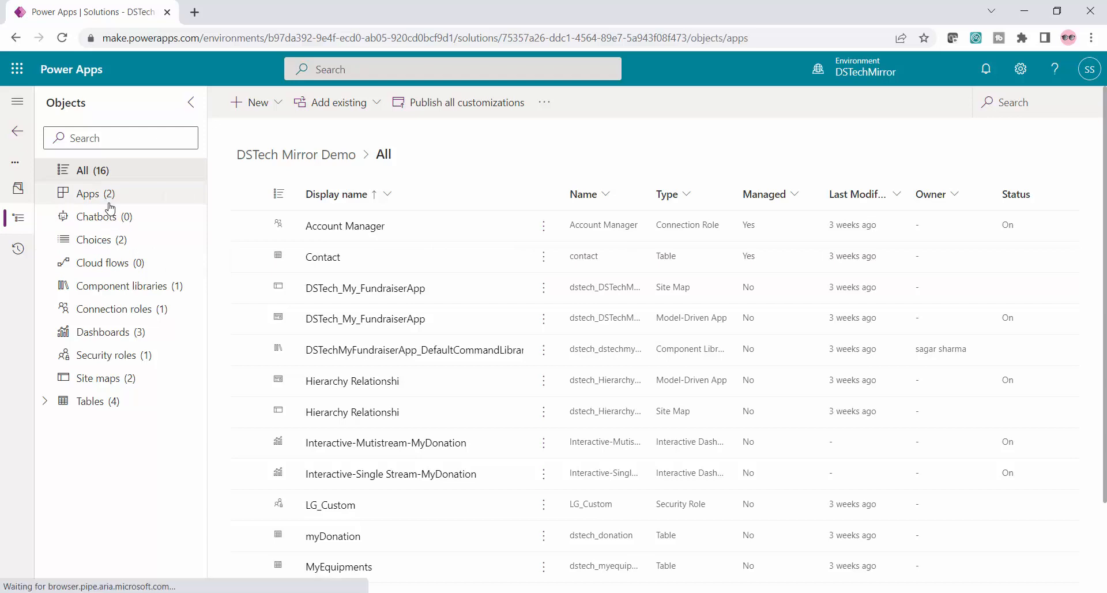
Play the DSTech_My_FundraiserApp model-driven app from the solution's apps
left_click(547, 225)
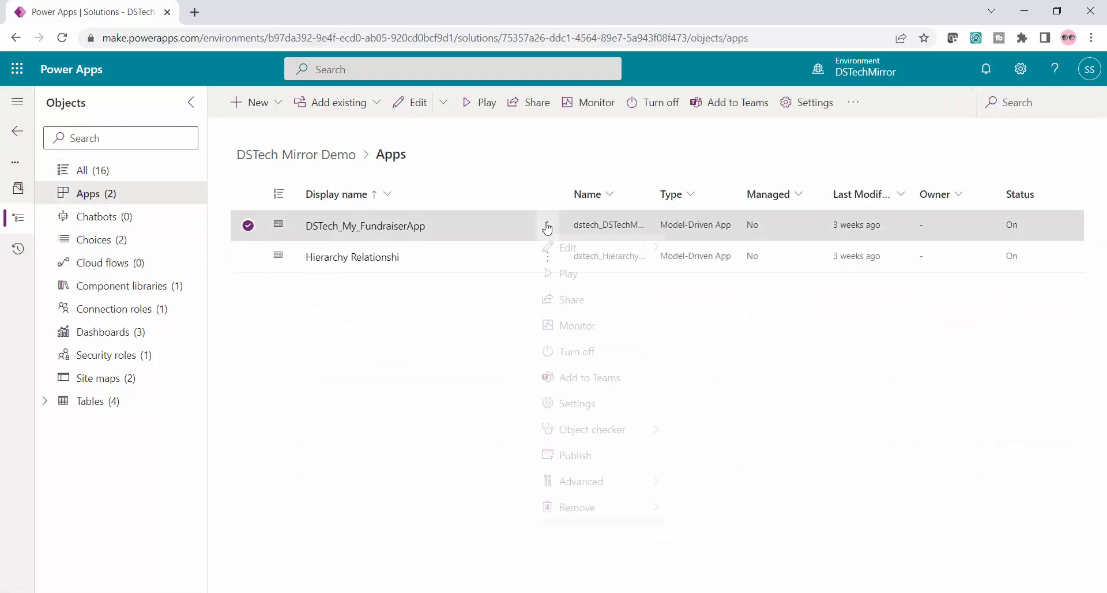
left_click(610, 290)
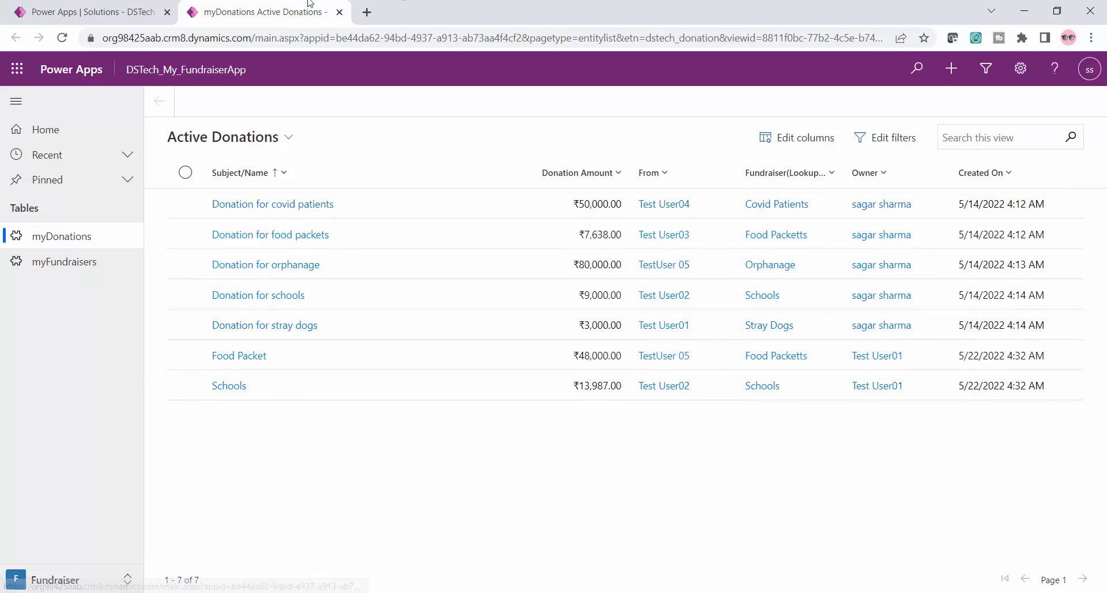
Return to the DSTech Mirror Demo solution and show the columns of the myDonation table
left_click(103, 11)
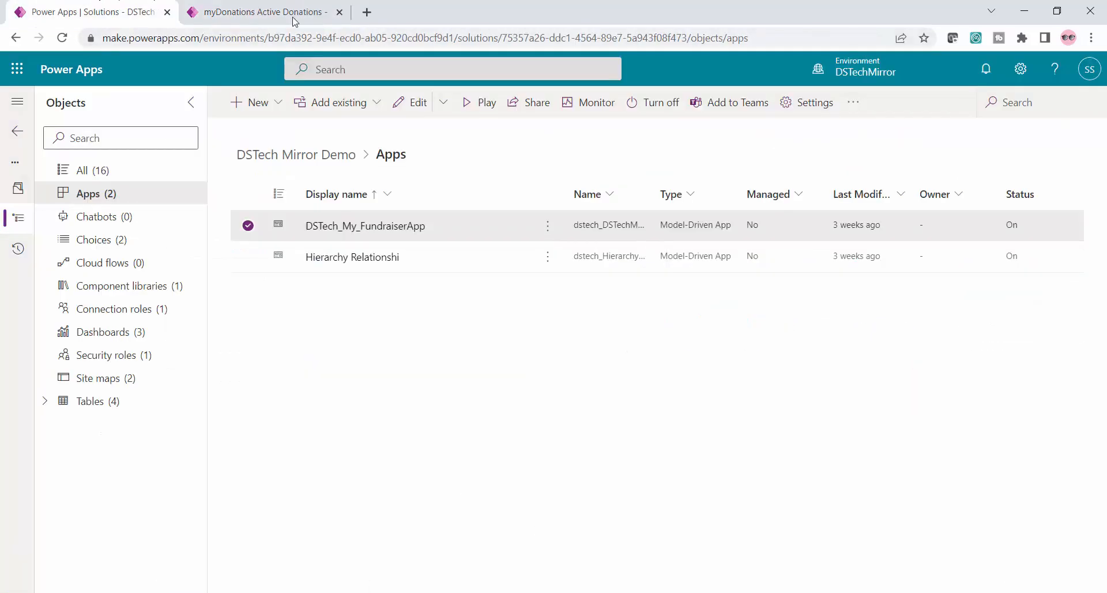
left_click(44, 401)
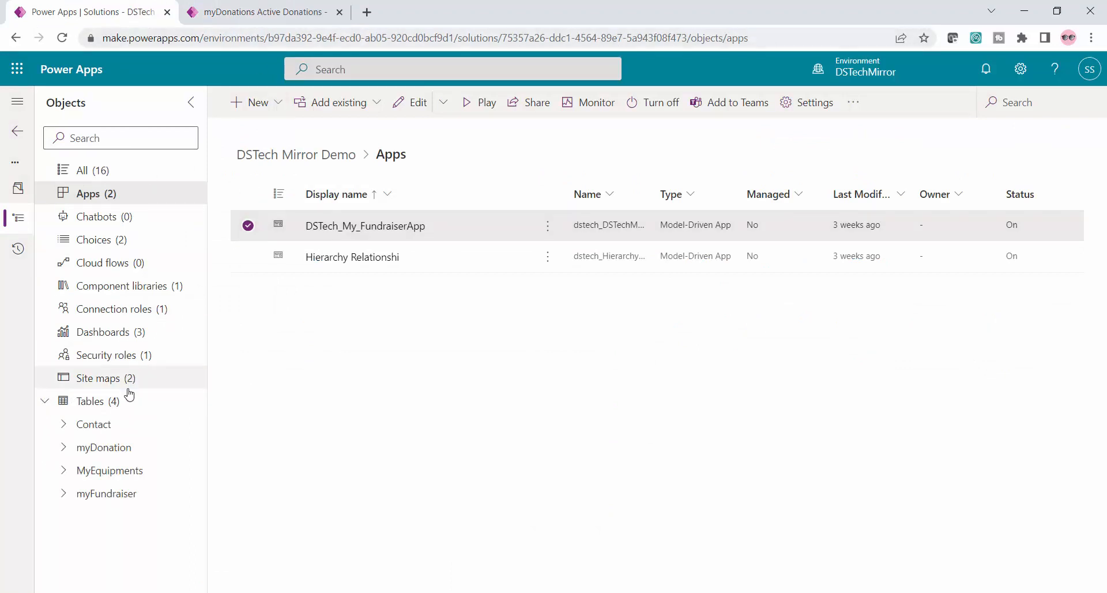
left_click(63, 449)
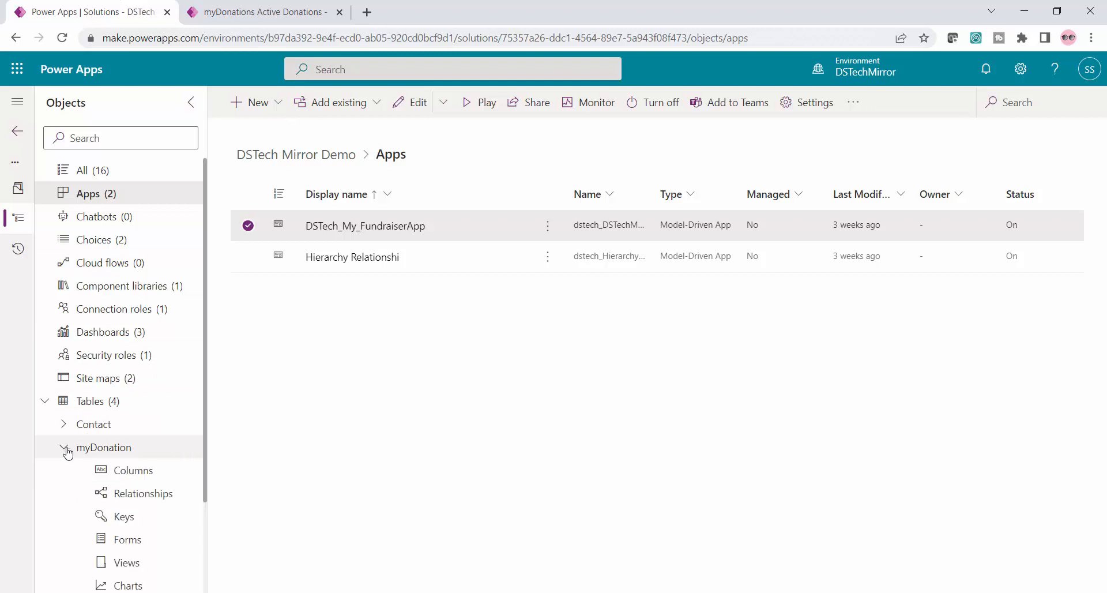
scroll(178, 425, "down", 2)
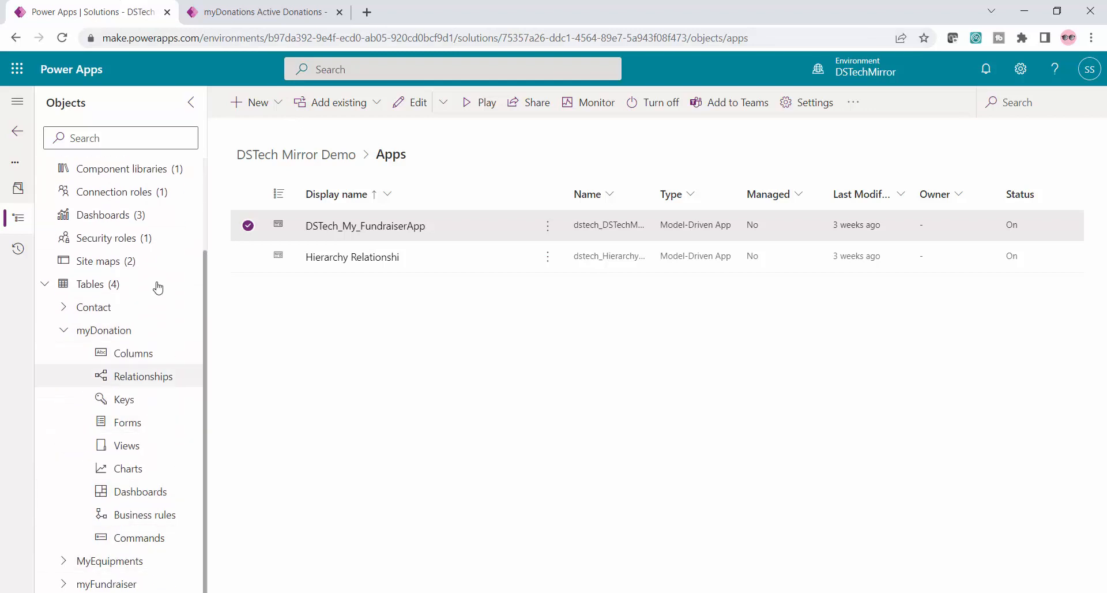
left_click(153, 362)
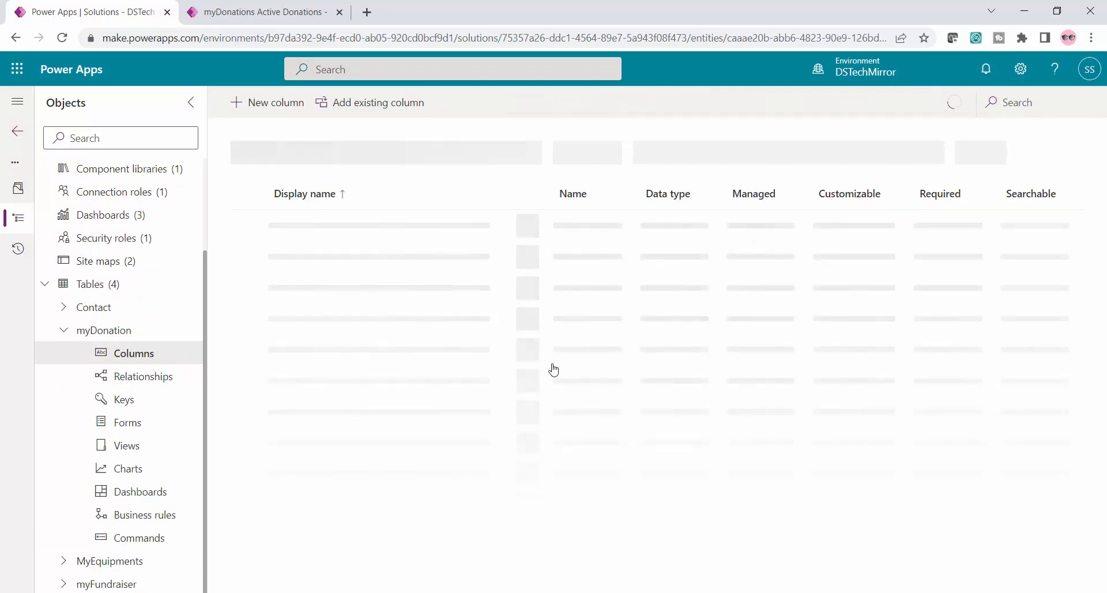
Open the Donation Amount column of the myDonation table for editing
scroll(367, 308, "down", 3)
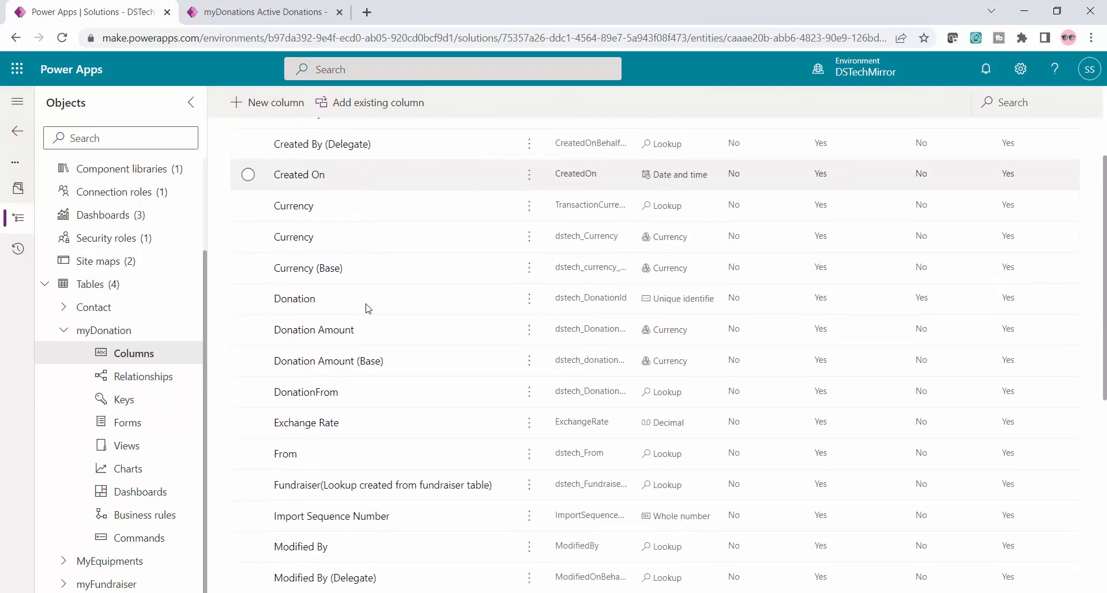
left_click(374, 337)
scroll(478, 311, "up", 3)
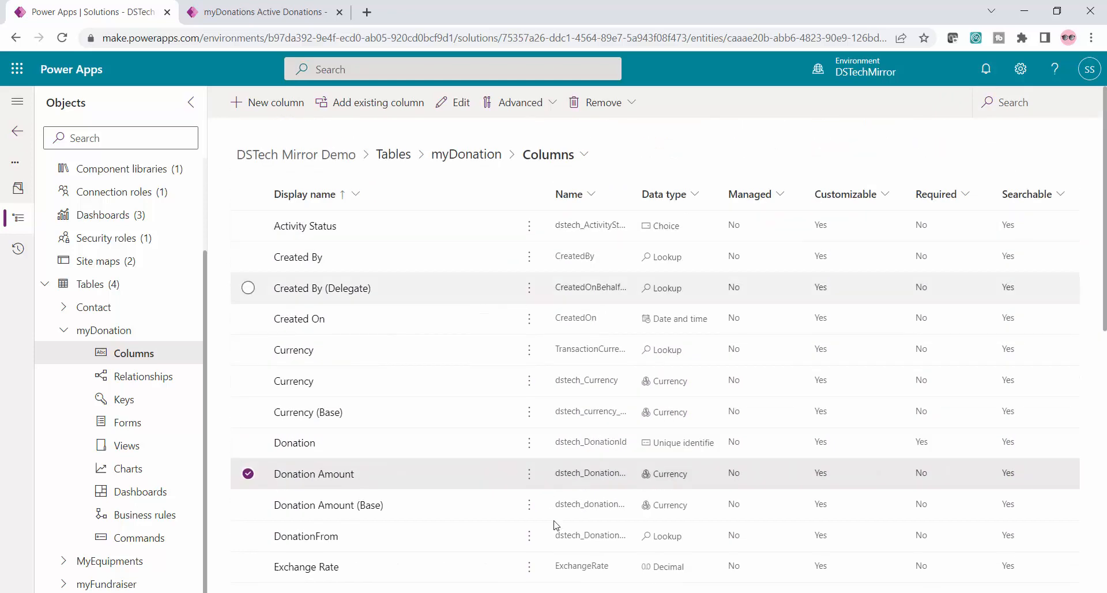
left_click(527, 480)
mouse_move(601, 561)
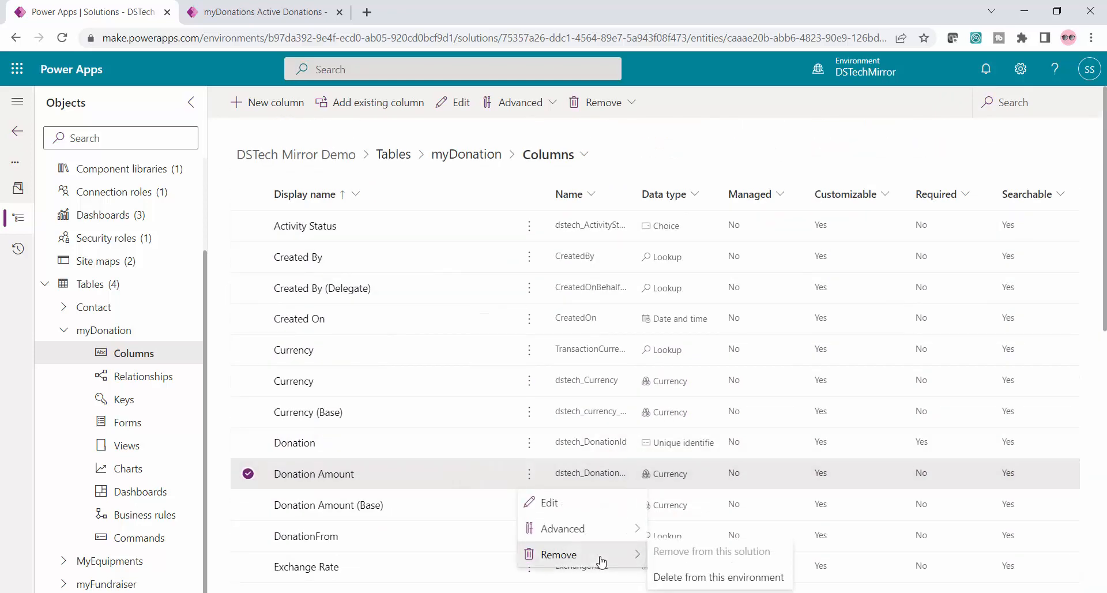
left_click(597, 504)
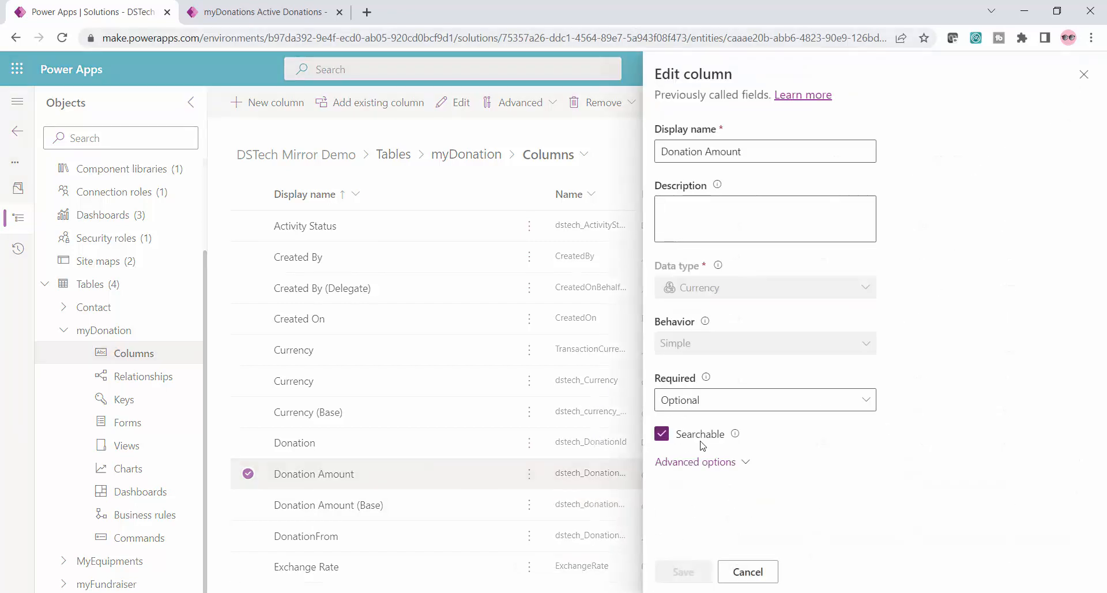
Enable column security in the Donation Amount column's advanced options and save the column
left_click(725, 467)
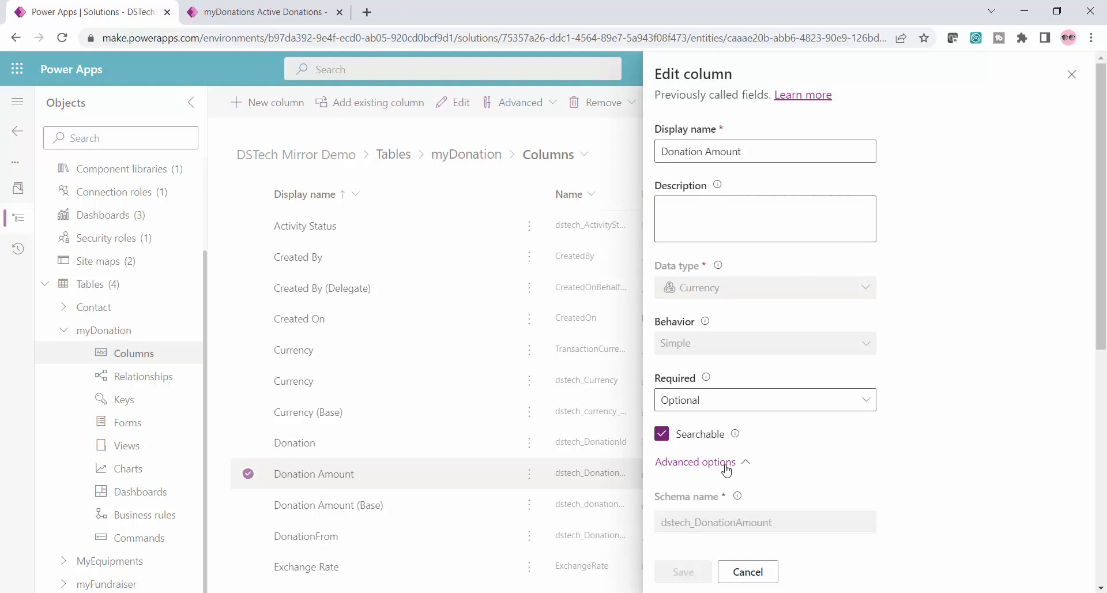
scroll(854, 448, "down", 5)
scroll(856, 449, "down", 3)
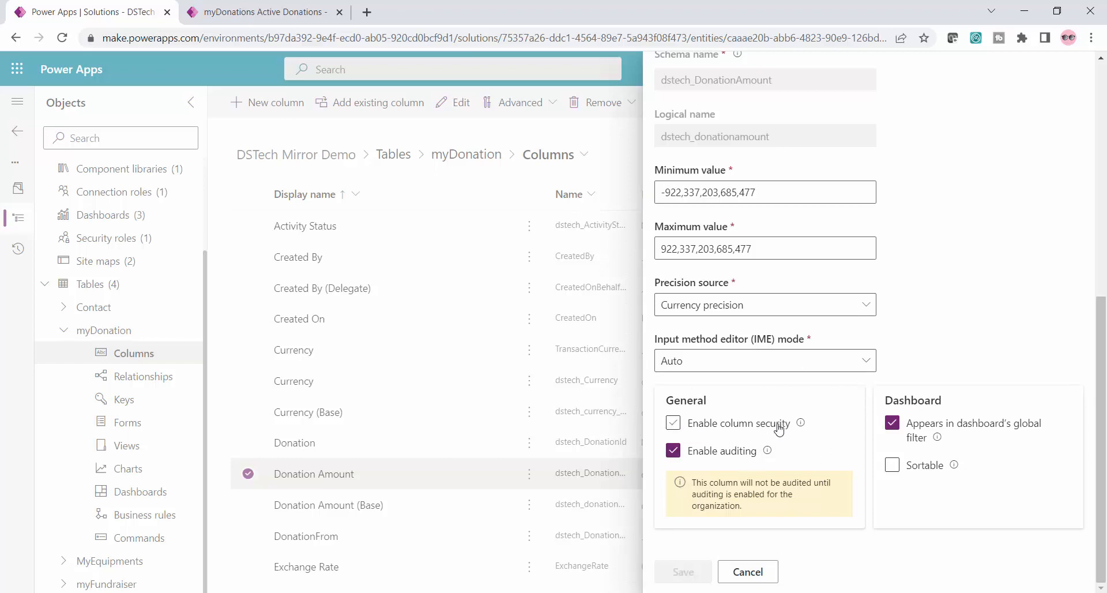
left_click(673, 425)
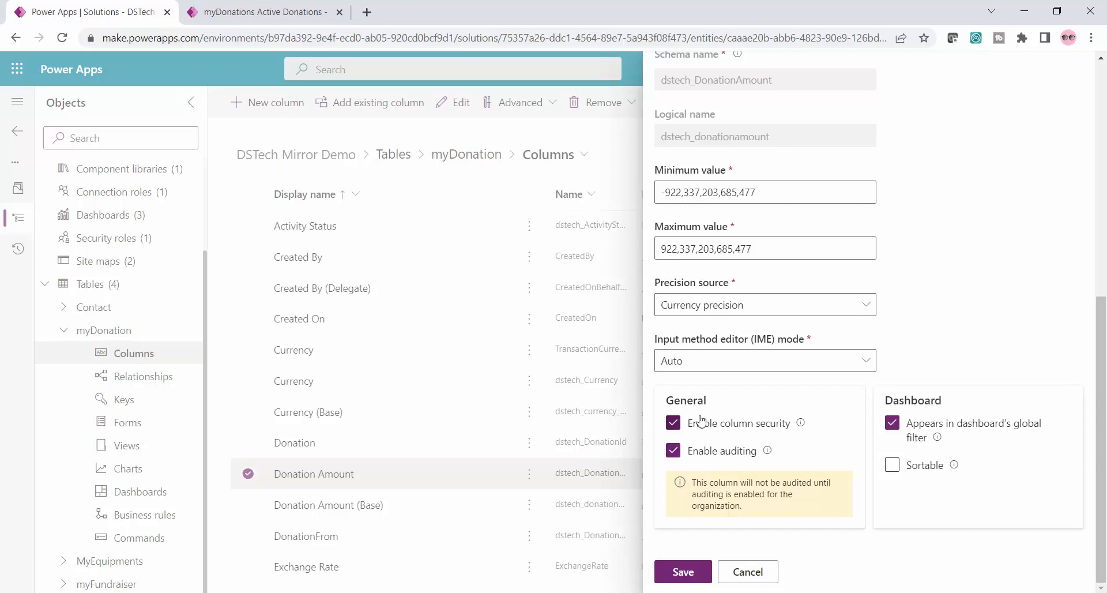
left_click(688, 576)
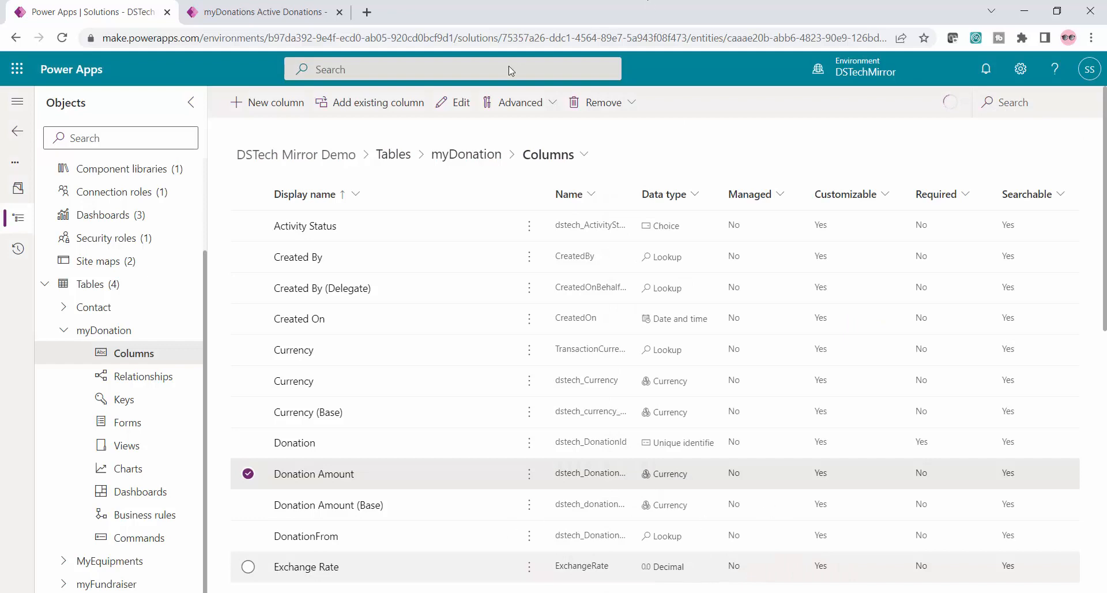
Switch to the running fundraiser app and reload its Active Donations page
left_click(241, 8)
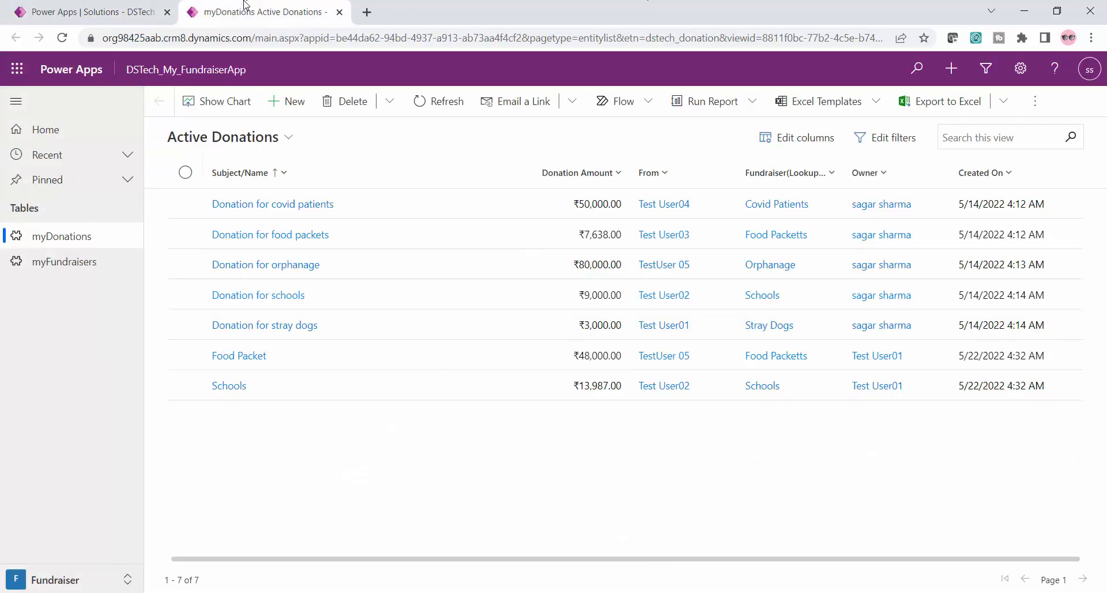
left_click(405, 42)
right_click(404, 42)
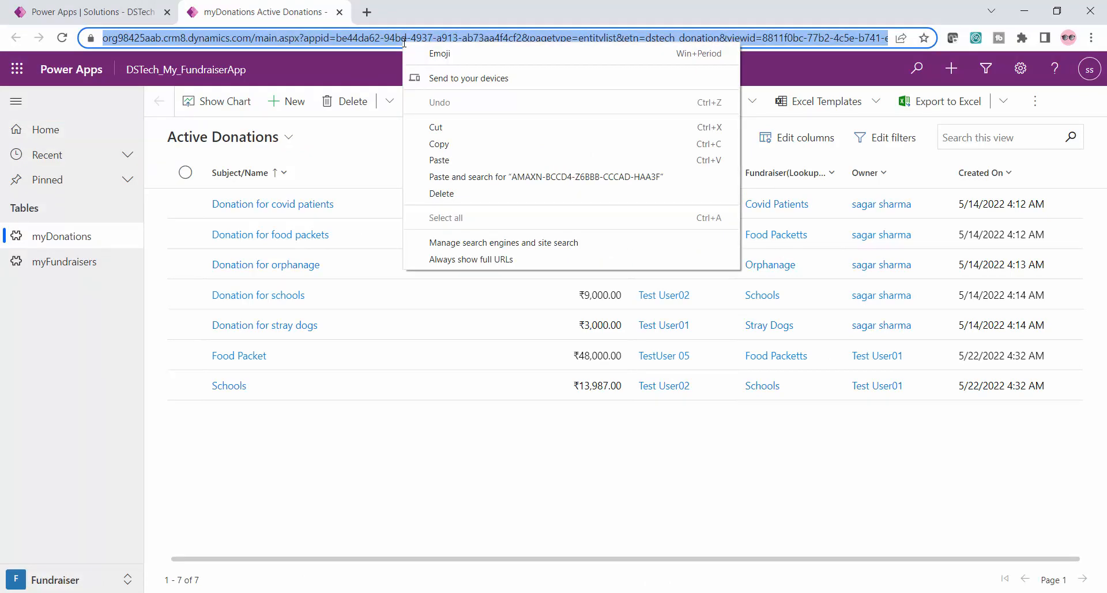
left_click(404, 42)
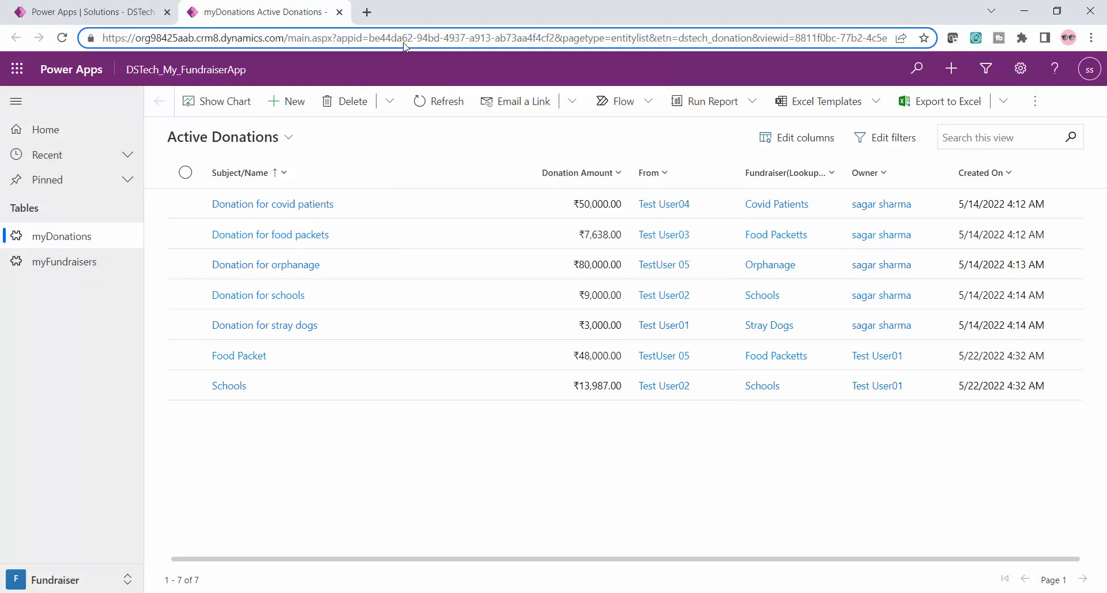
key("Return")
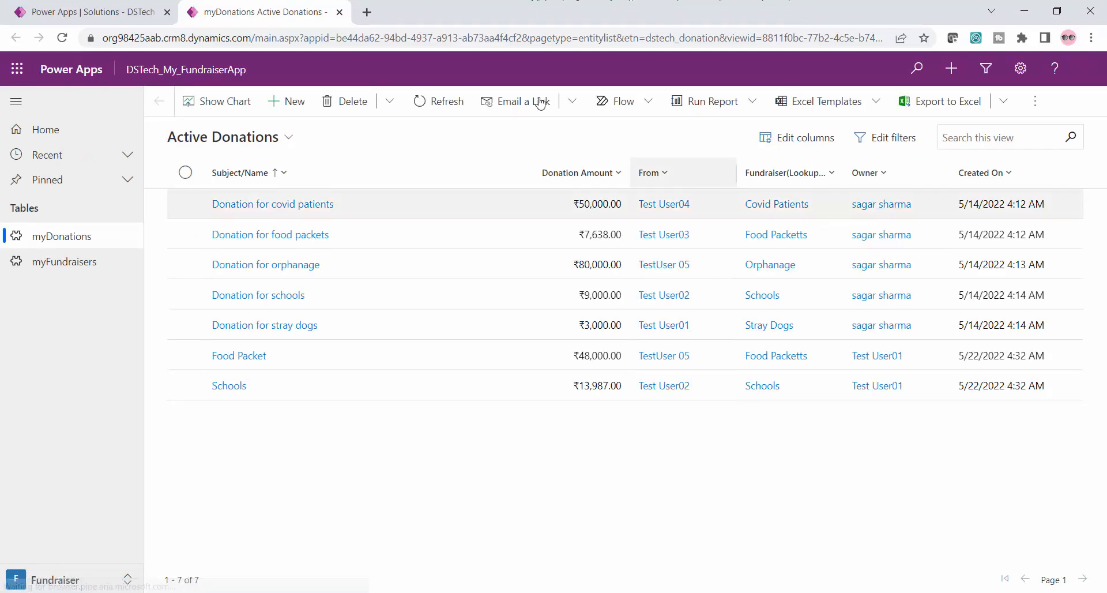
Open the Donation for covid patients record and inspect its Donation Amount field
left_click(270, 206)
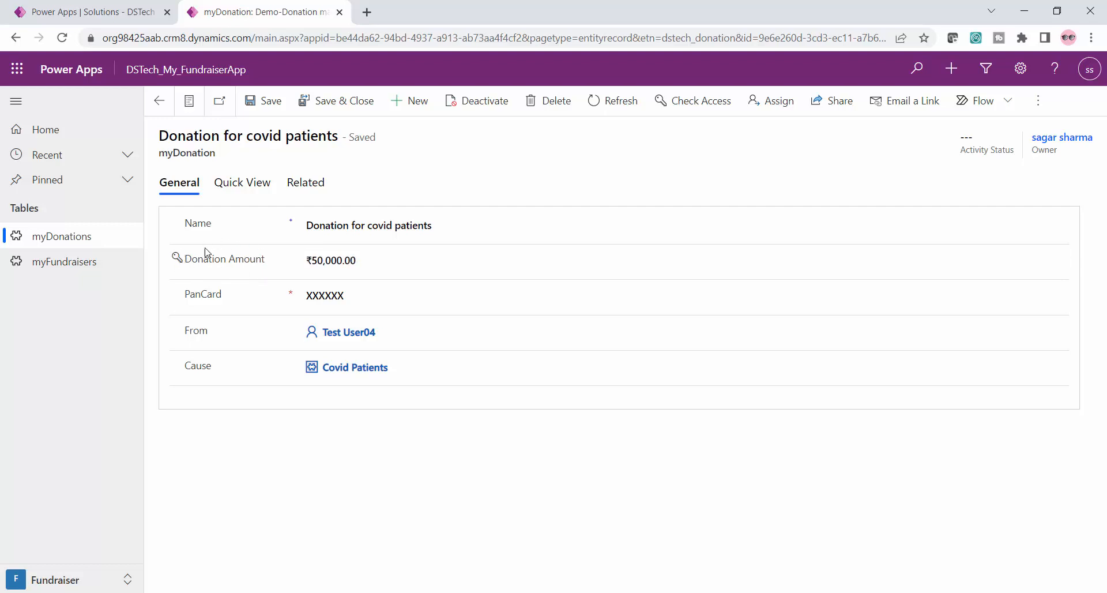
left_click(380, 256)
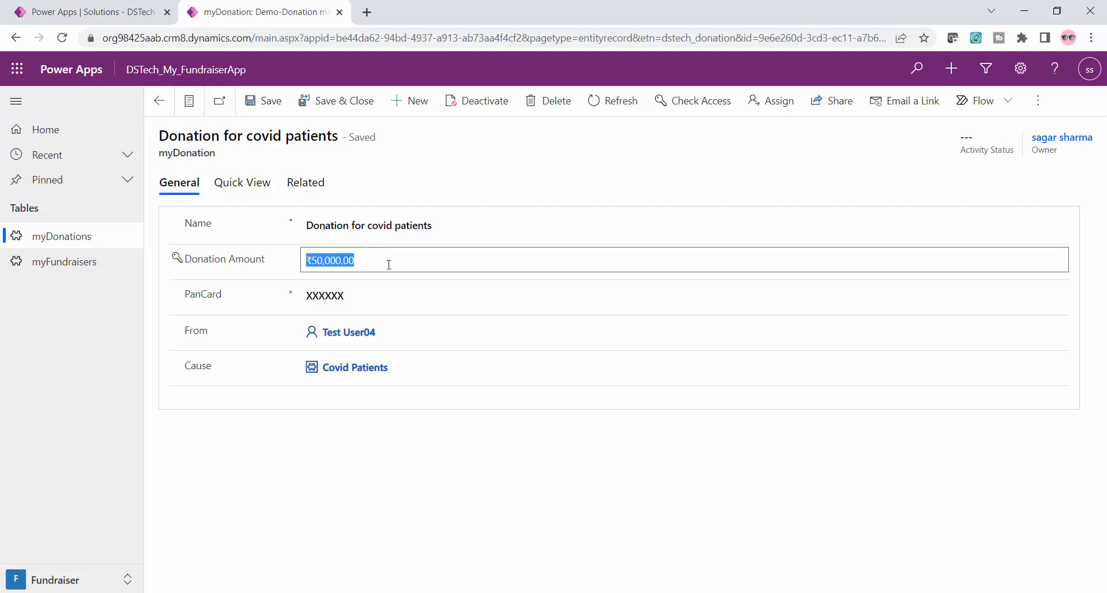
left_click(395, 256)
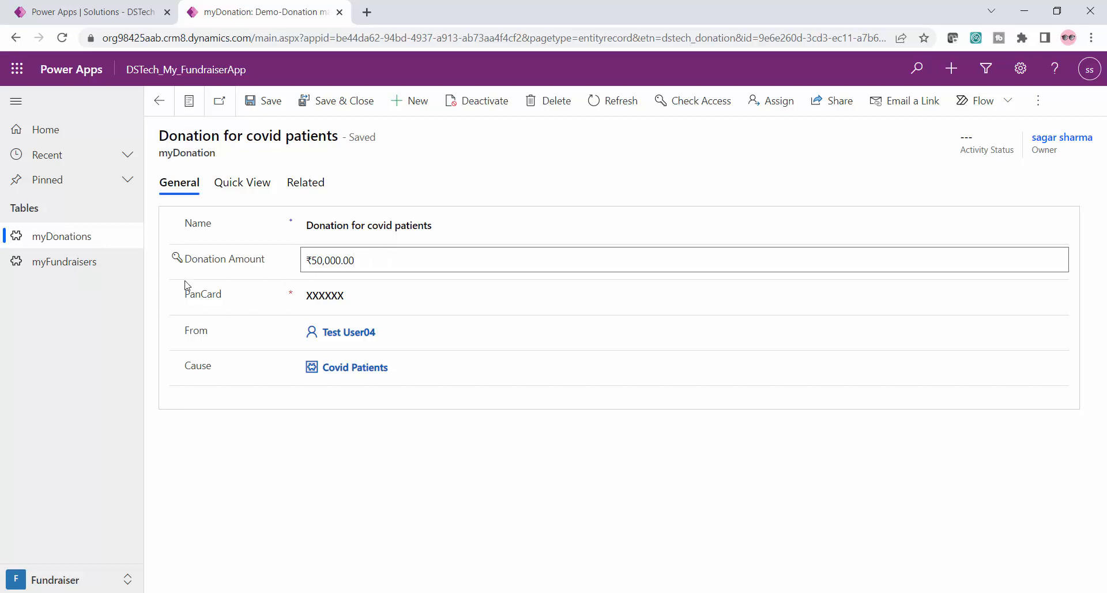
Go back to the solution, open the environment's advanced settings, and show the Field Security Profiles in the Security area
left_click(91, 8)
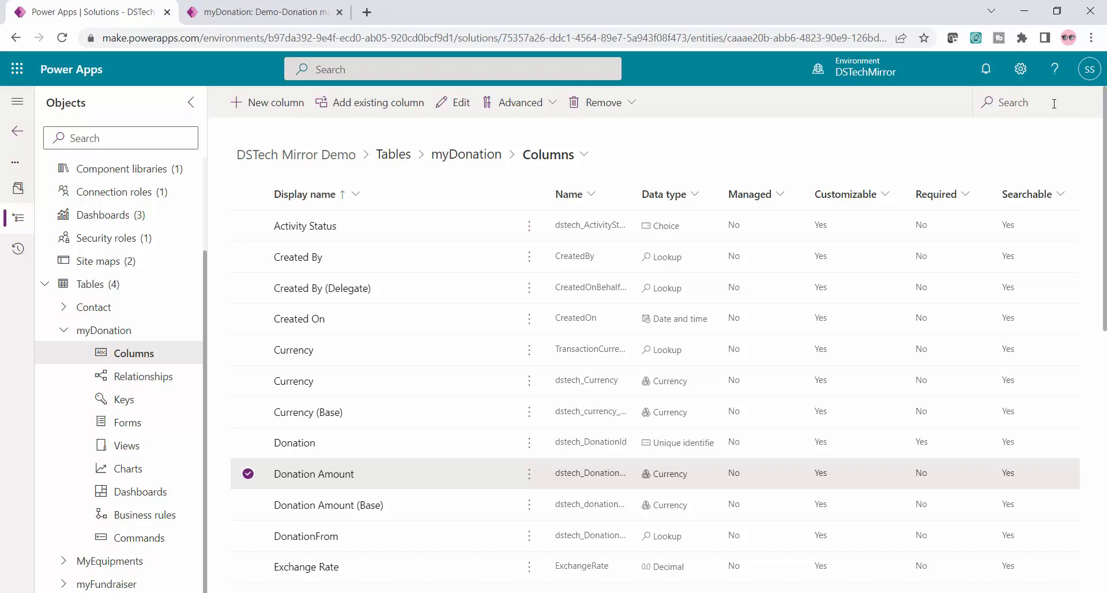
left_click(1027, 77)
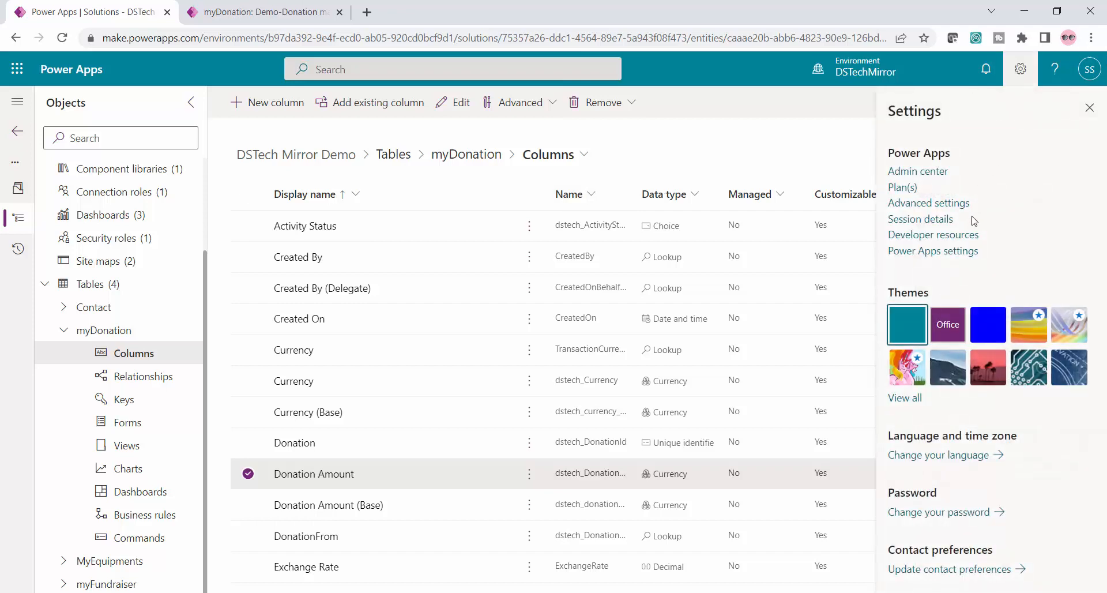
left_click(926, 205)
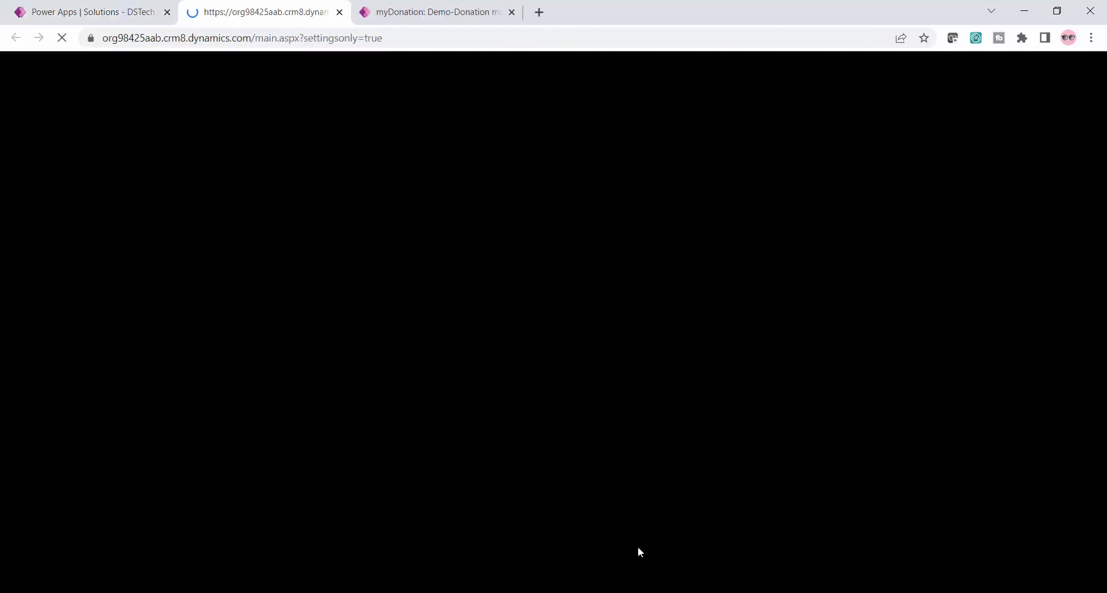
left_click(316, 592)
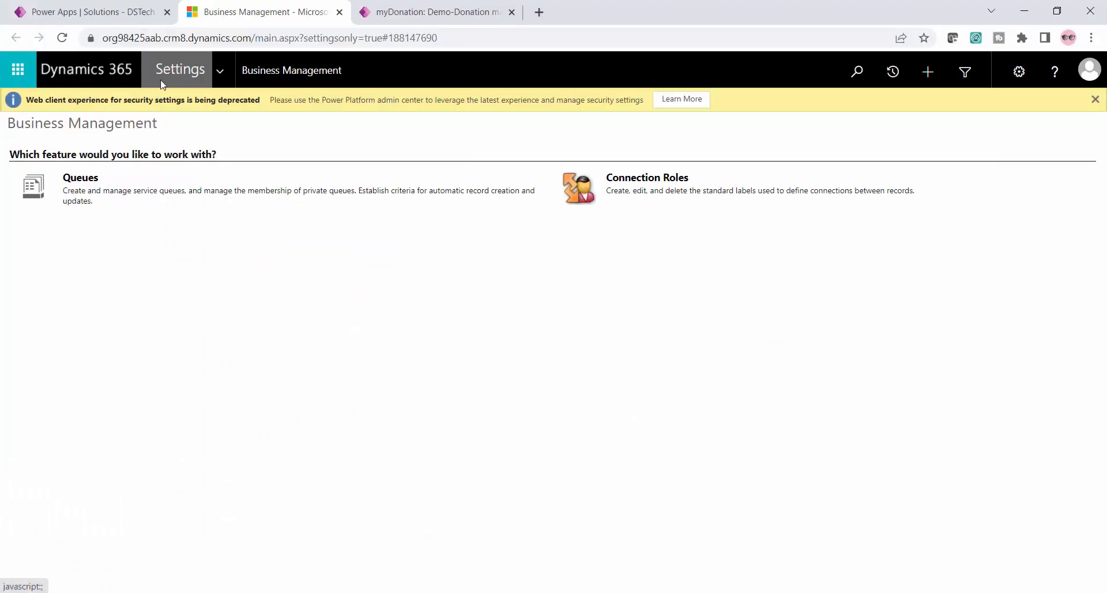
left_click(220, 75)
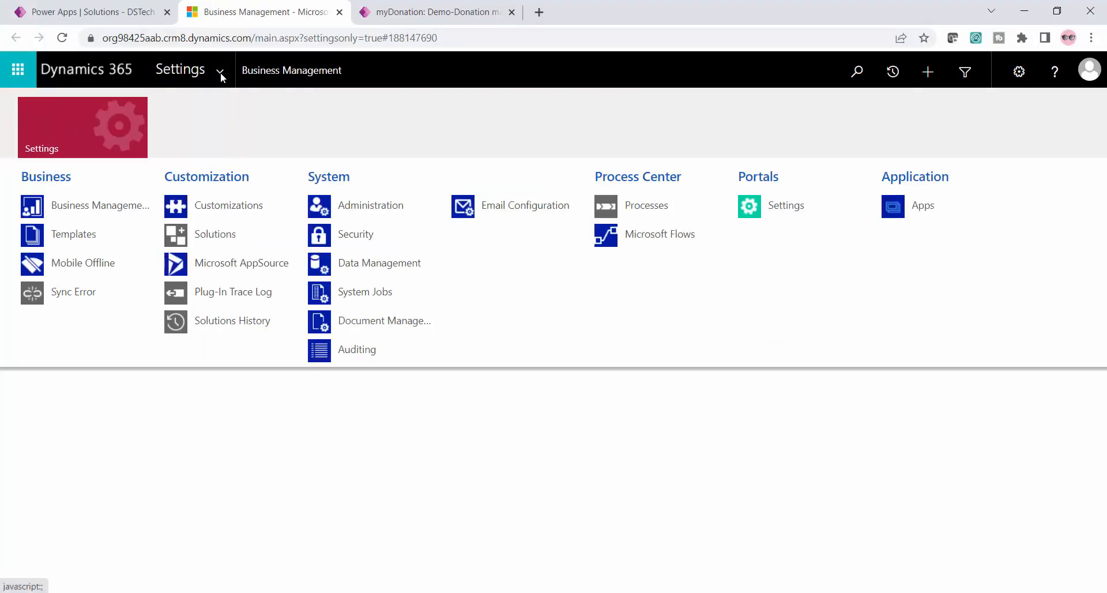
left_click(353, 234)
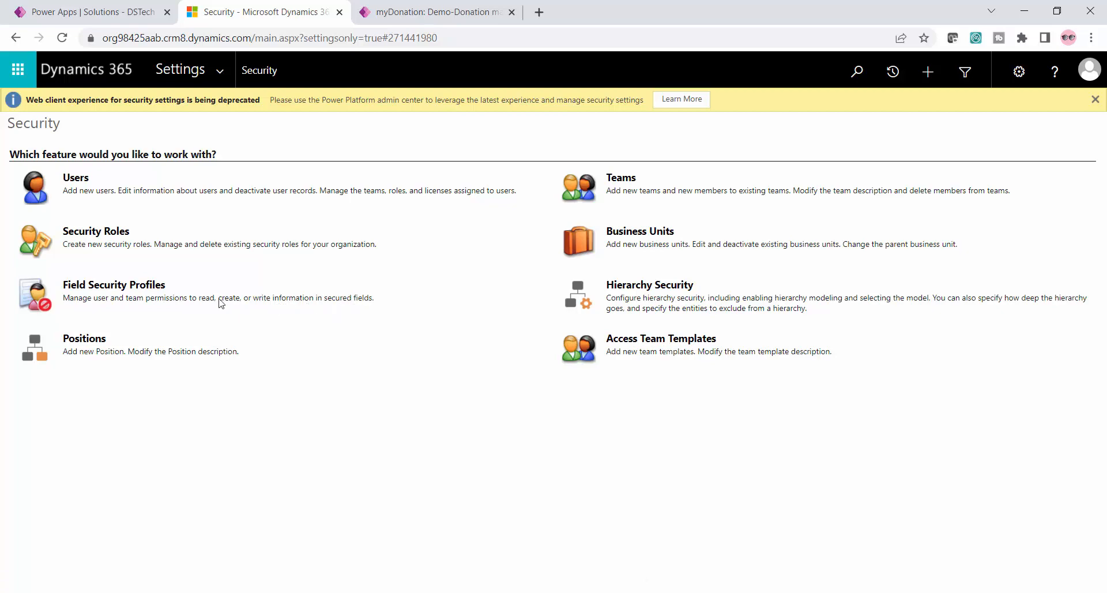
left_click(95, 287)
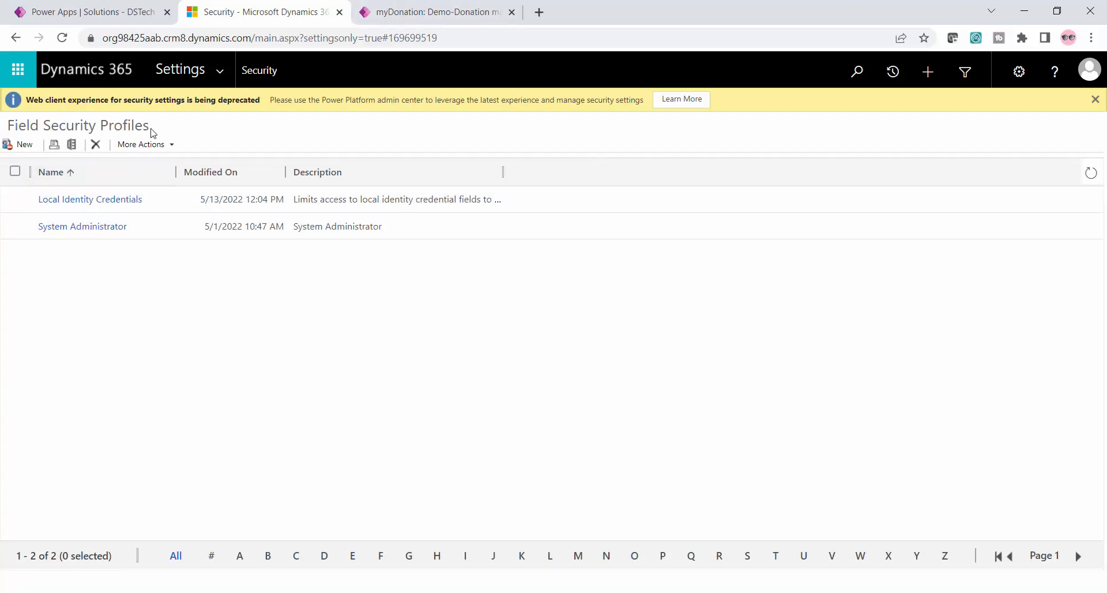
Create a field security profile named Donation-Amount-restrict-read and save it
left_click(22, 147)
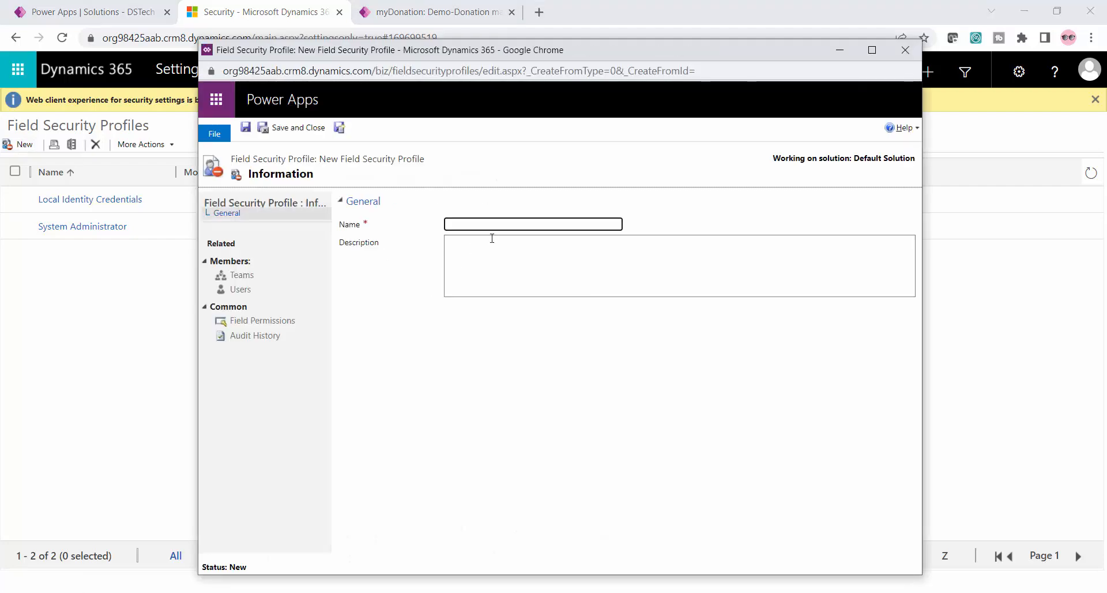
left_click(484, 224)
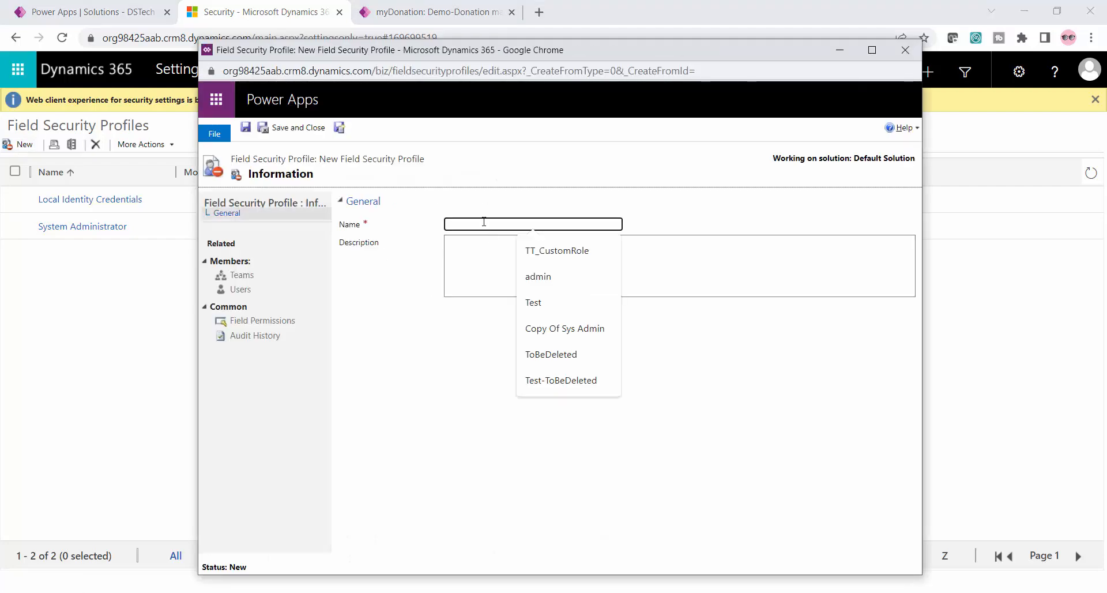
type("Ds")
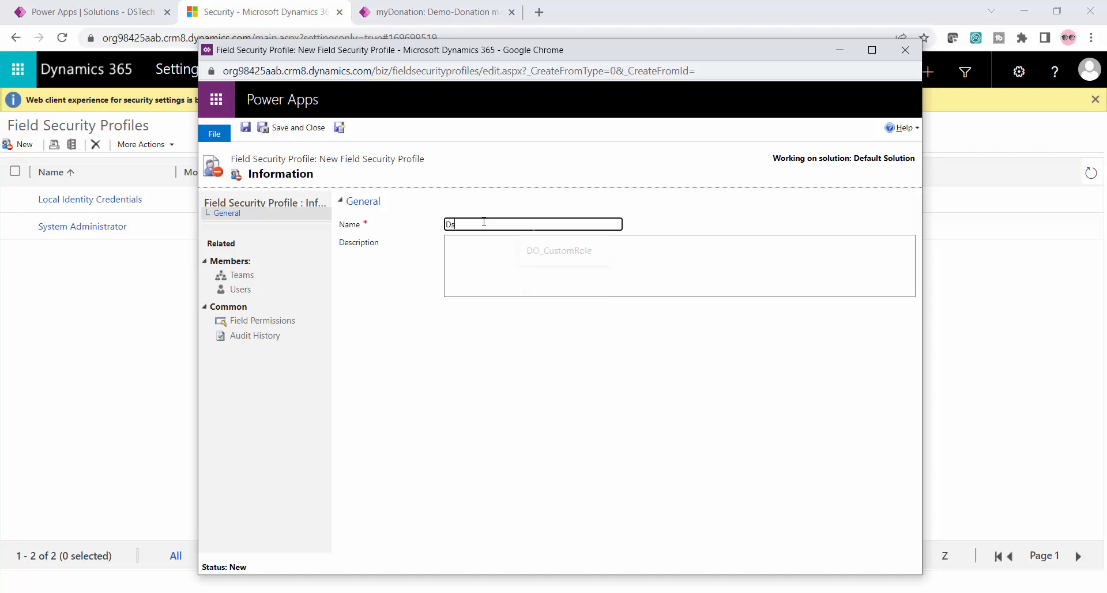
key("BackSpace")
key("BackSpace")
type("DonationAmount-restrict-read")
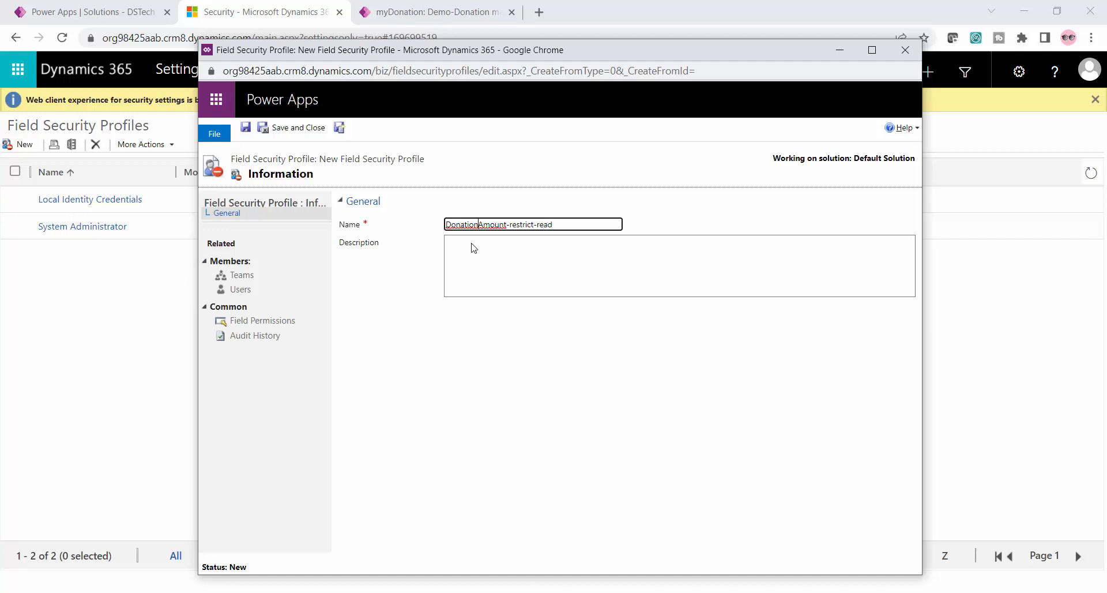
type("-")
left_click(247, 127)
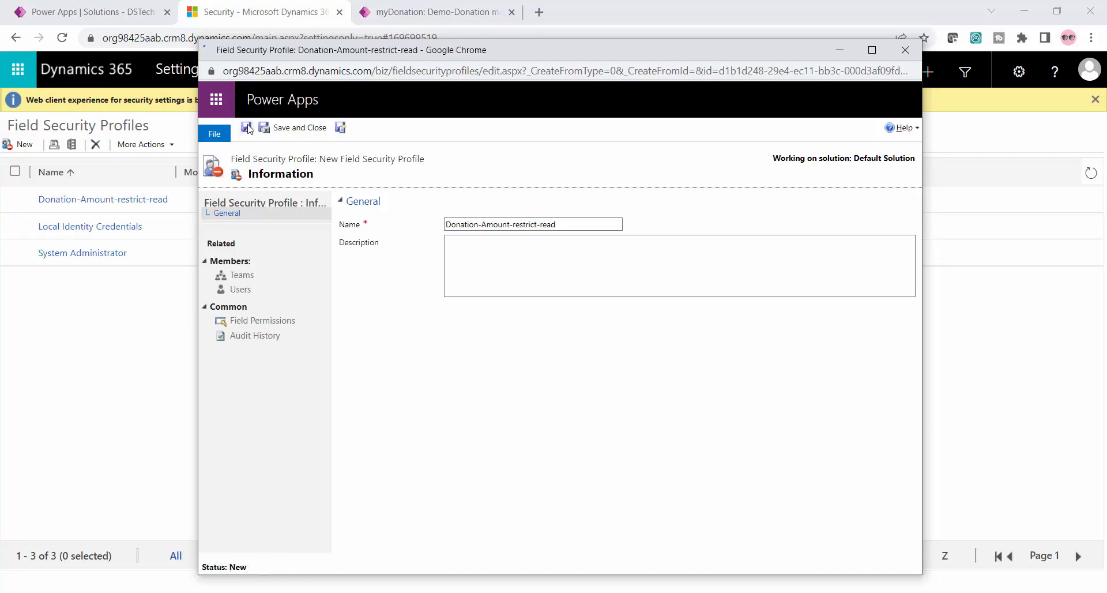
Set the profile's field permissions for myDonation's Donation Amount to No for read, update and create, and confirm
left_click(263, 324)
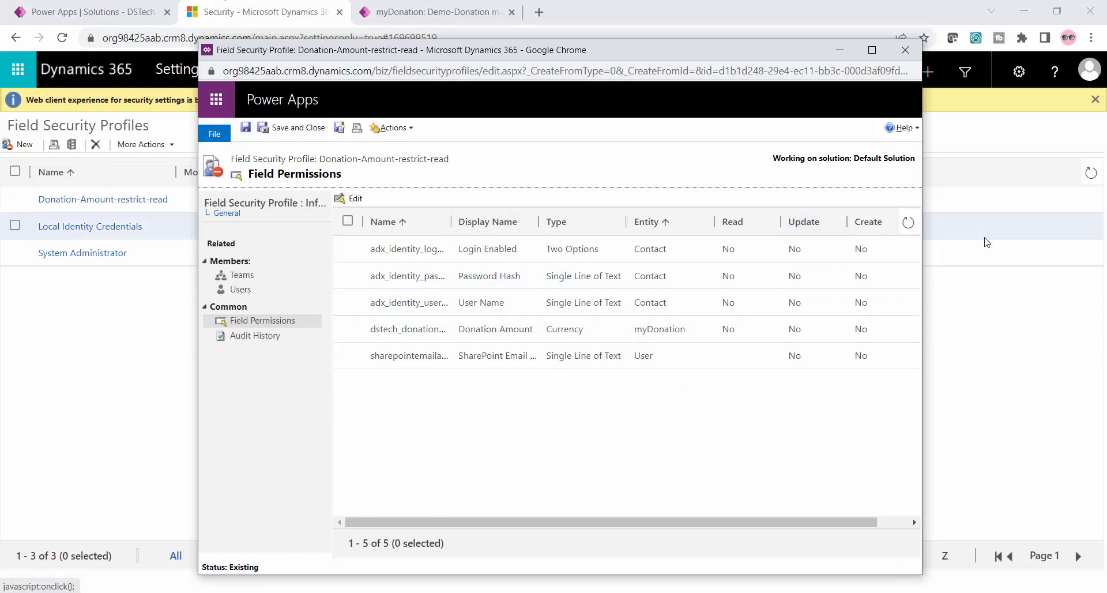
left_click(347, 330)
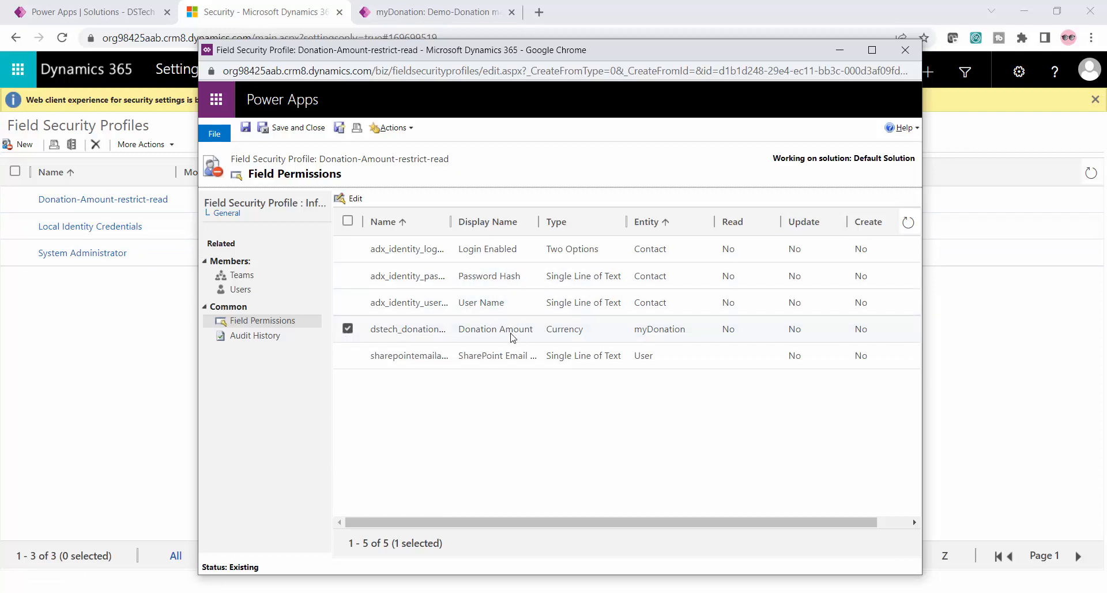
left_click(351, 199)
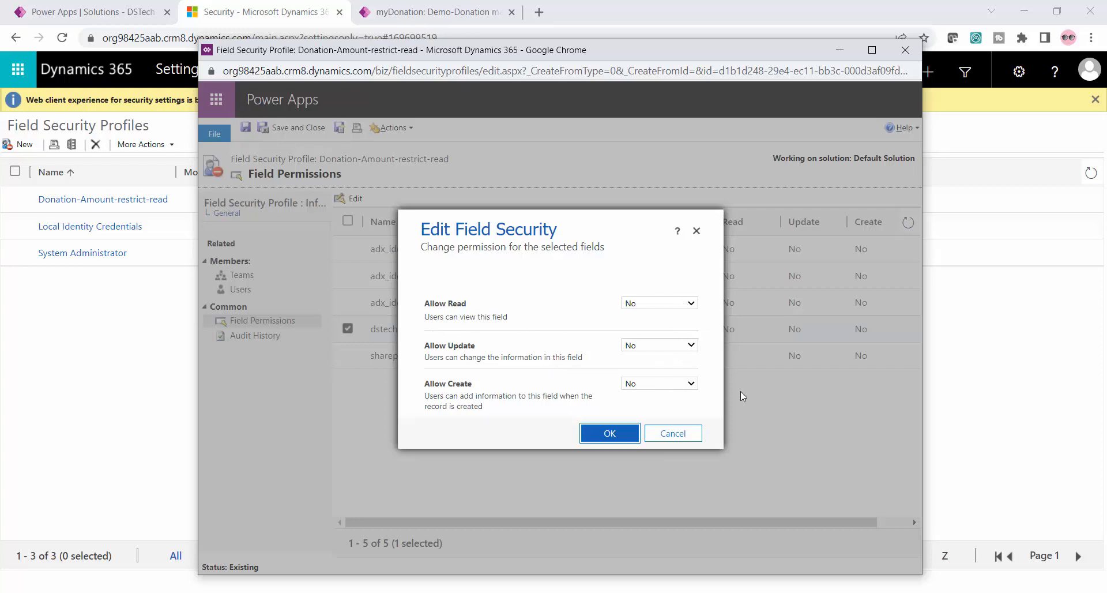
left_click(610, 433)
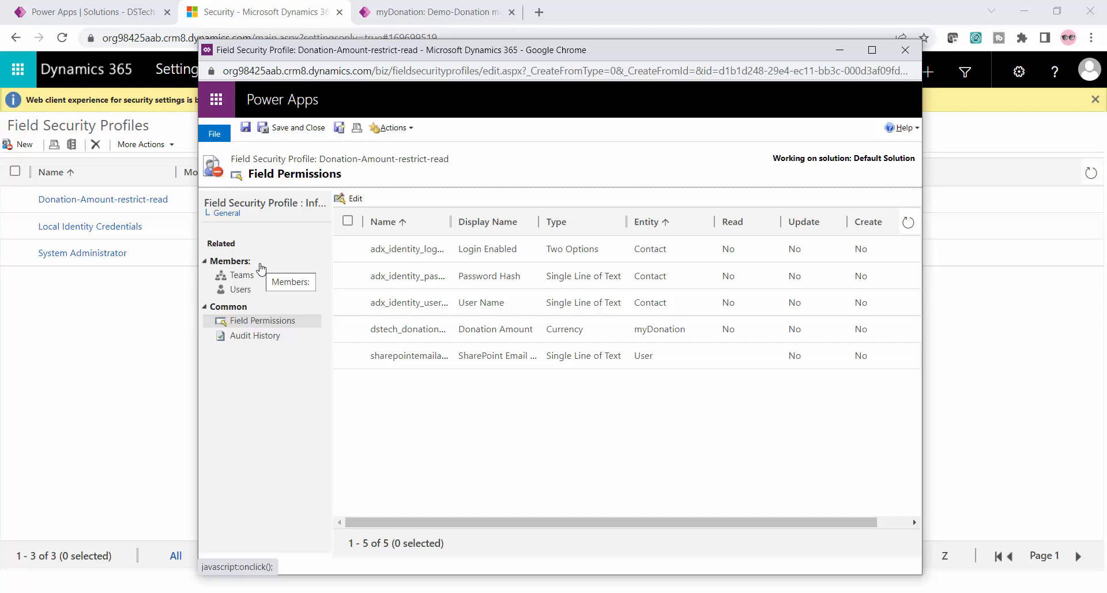
Look through the profile's Teams and Users member lists
left_click(237, 291)
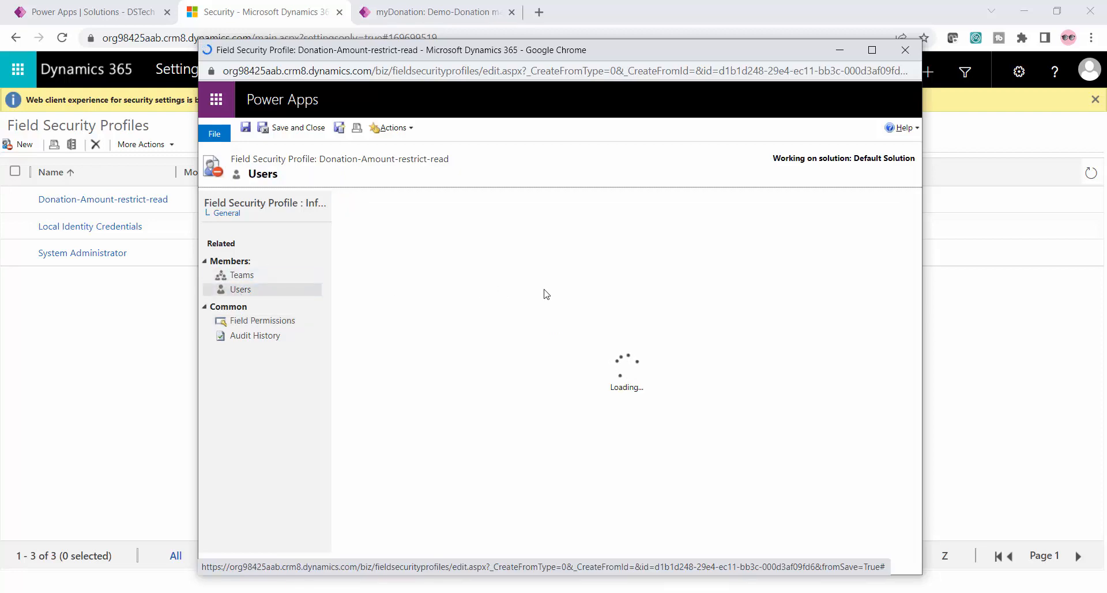
left_click(247, 276)
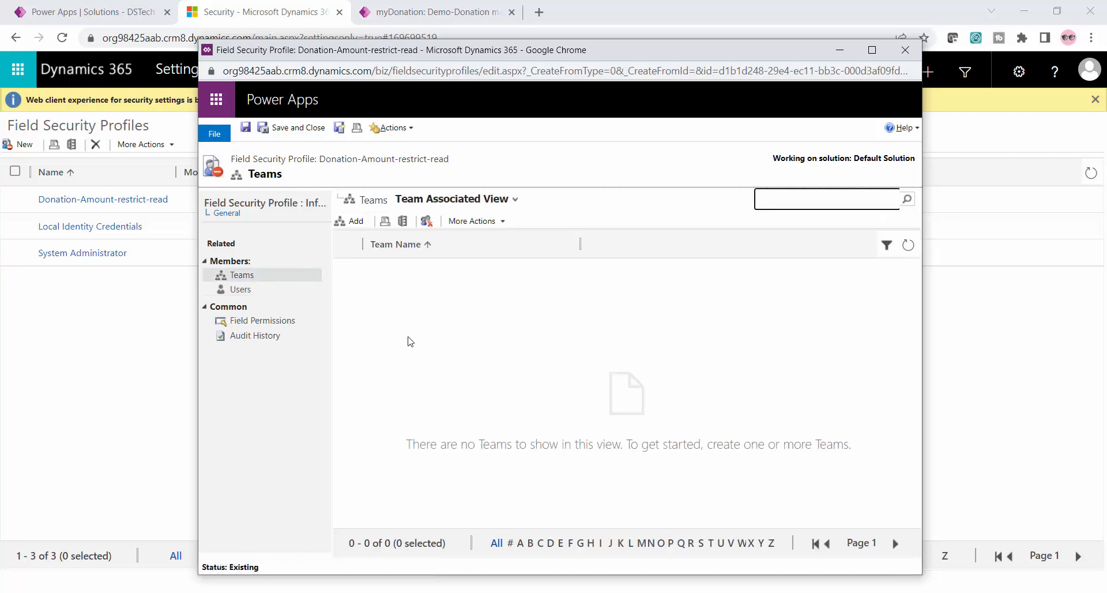
left_click(243, 291)
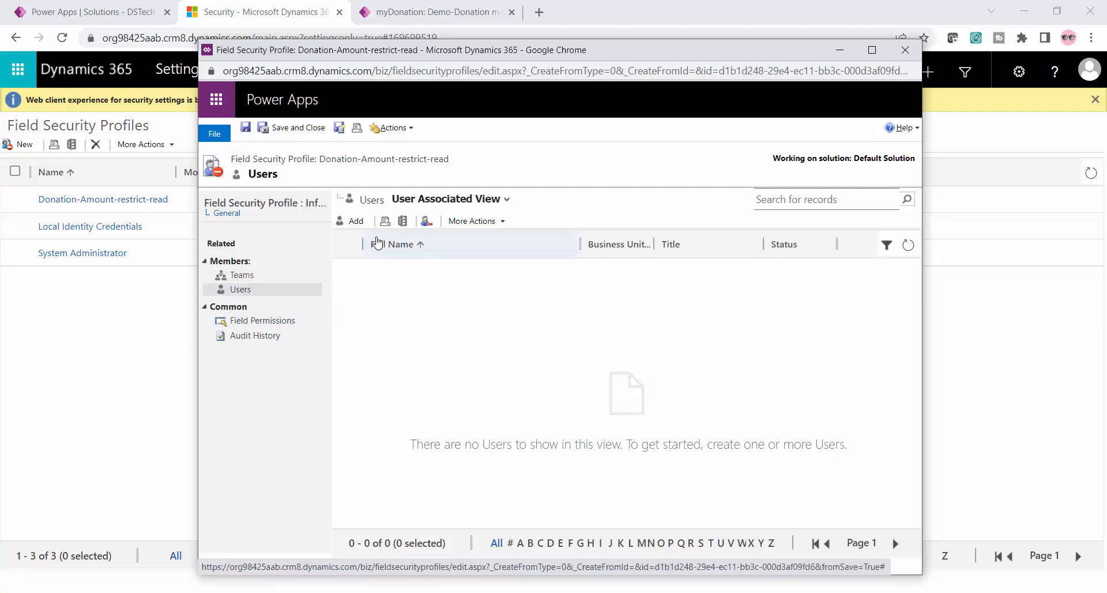
left_click(265, 283)
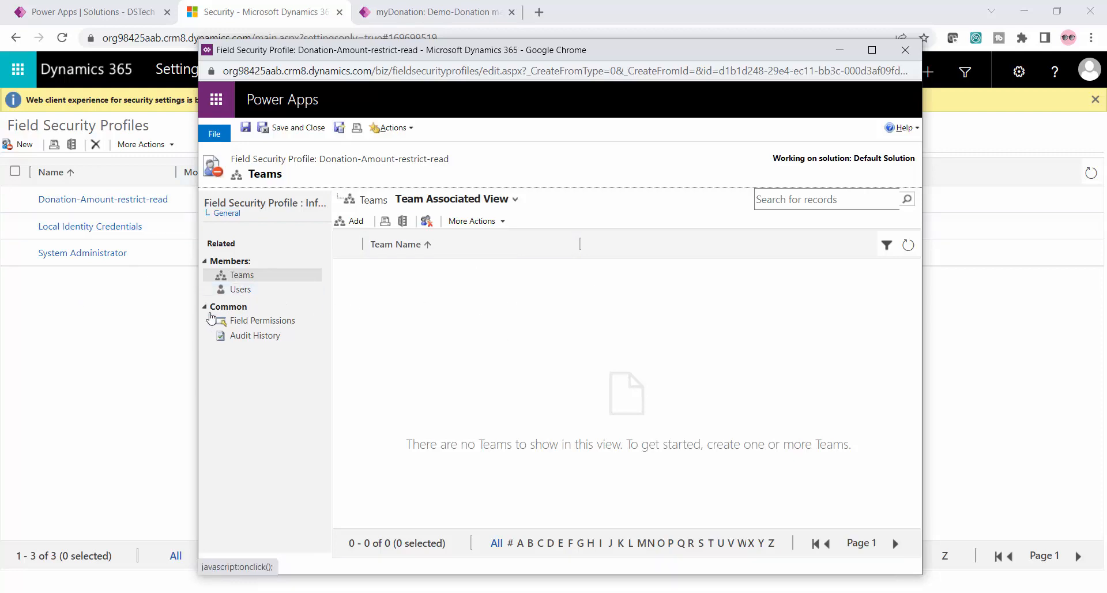
left_click(260, 296)
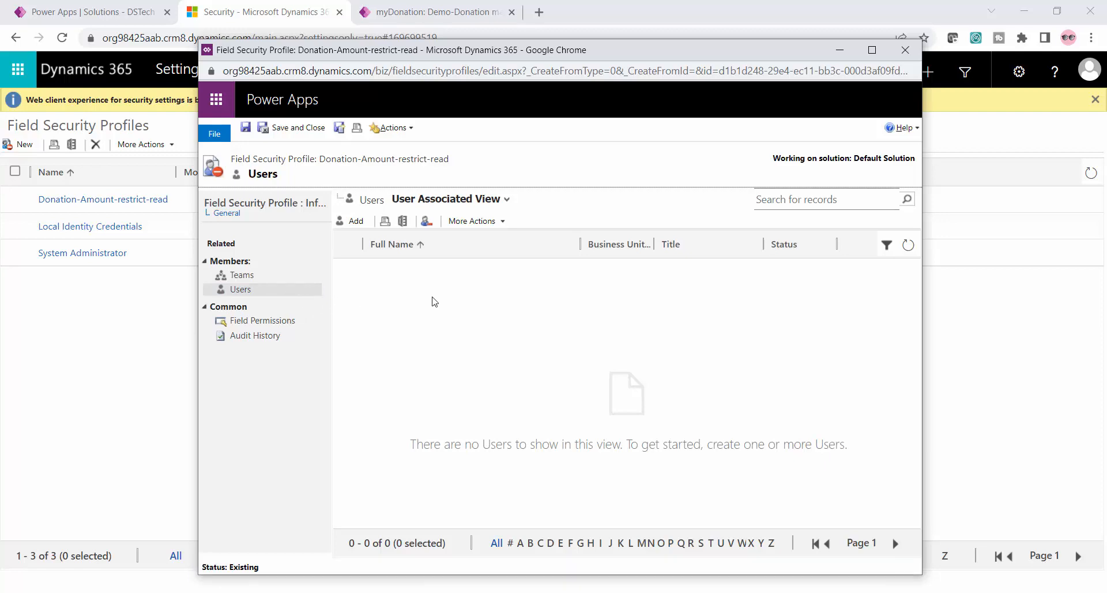
Find testuser01, add Test User01 to the profile's user members, then save and close the profile
left_click(349, 221)
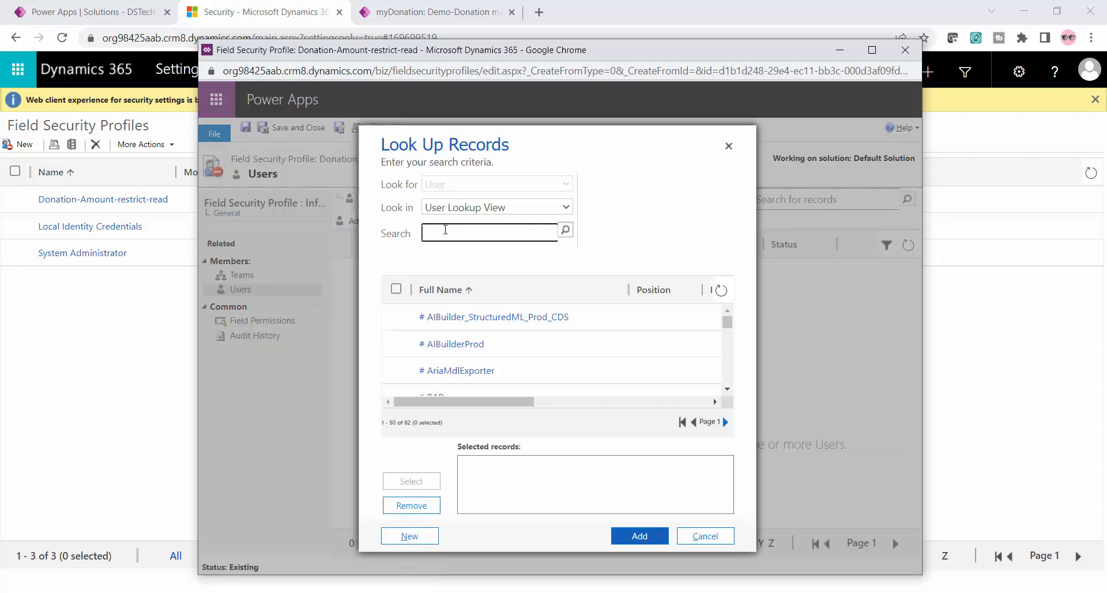
left_click(445, 229)
type("test")
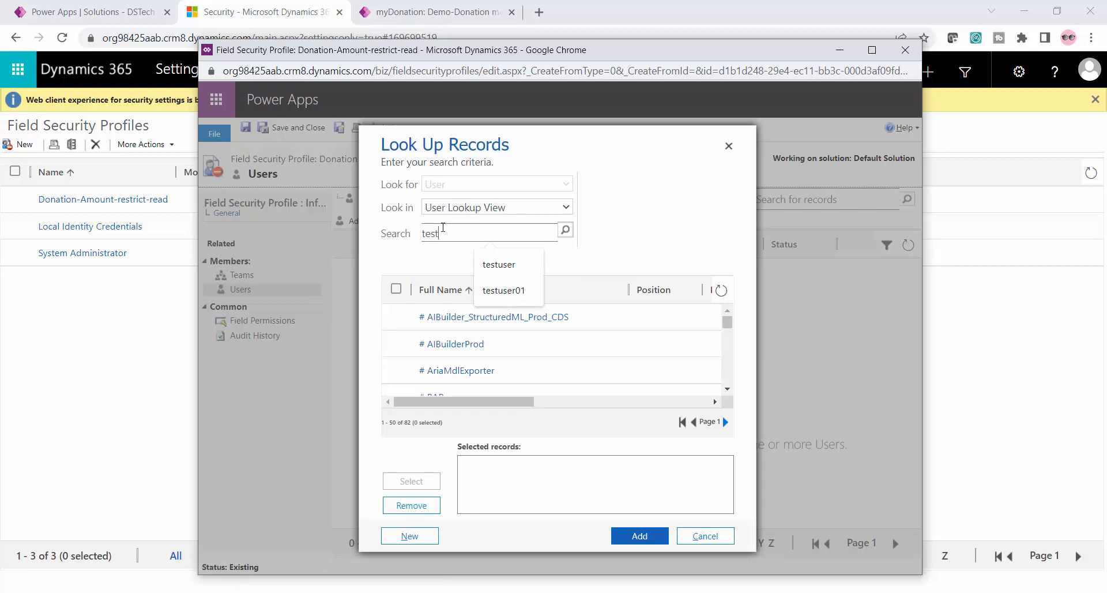
type("user01")
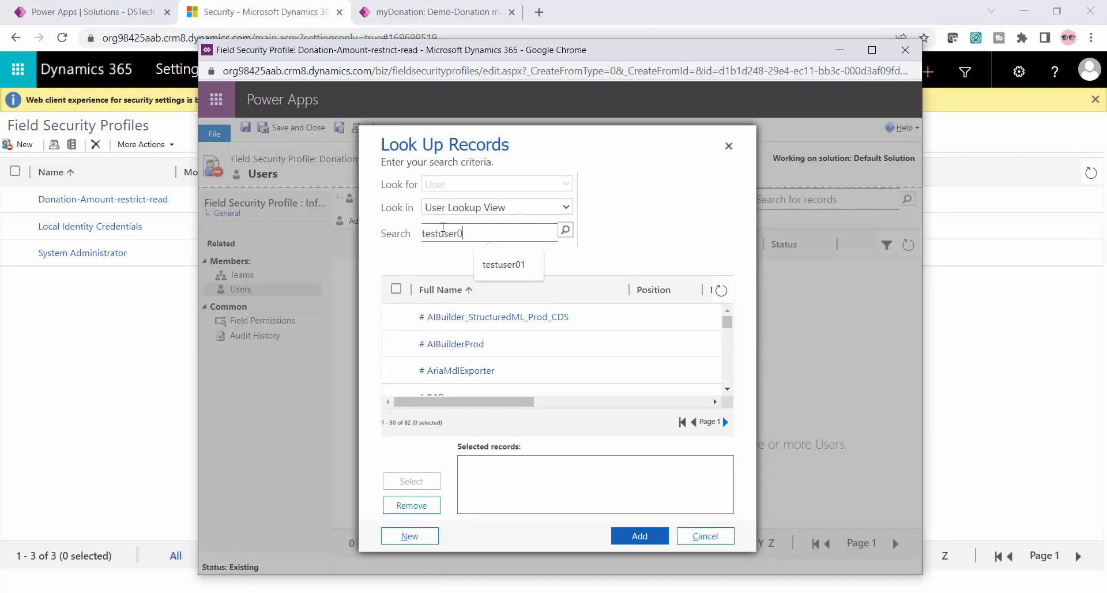
left_click(565, 230)
left_click(395, 316)
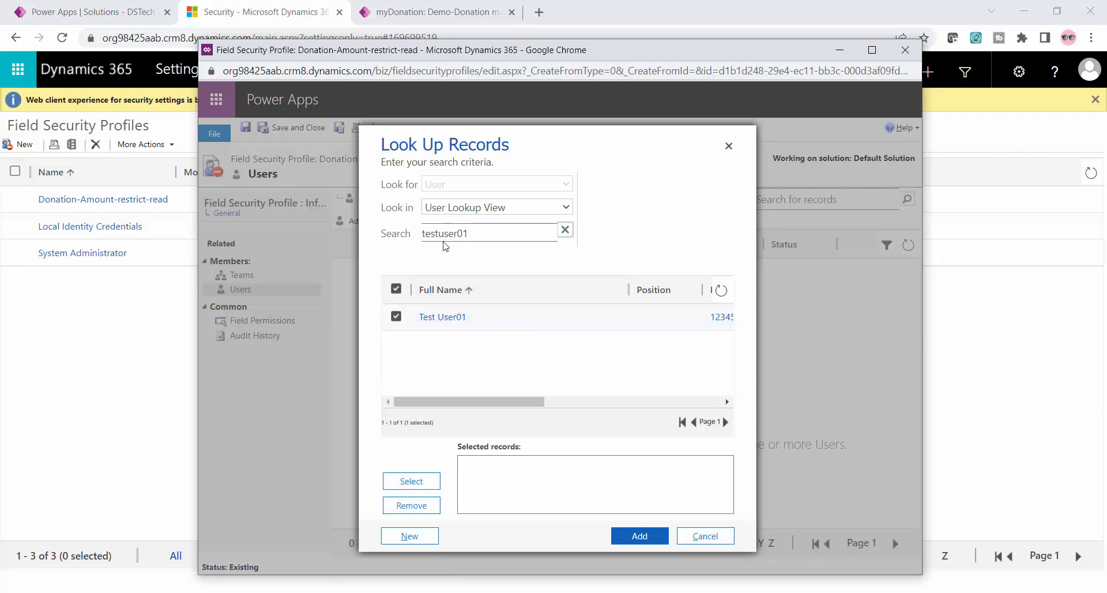
left_click(419, 485)
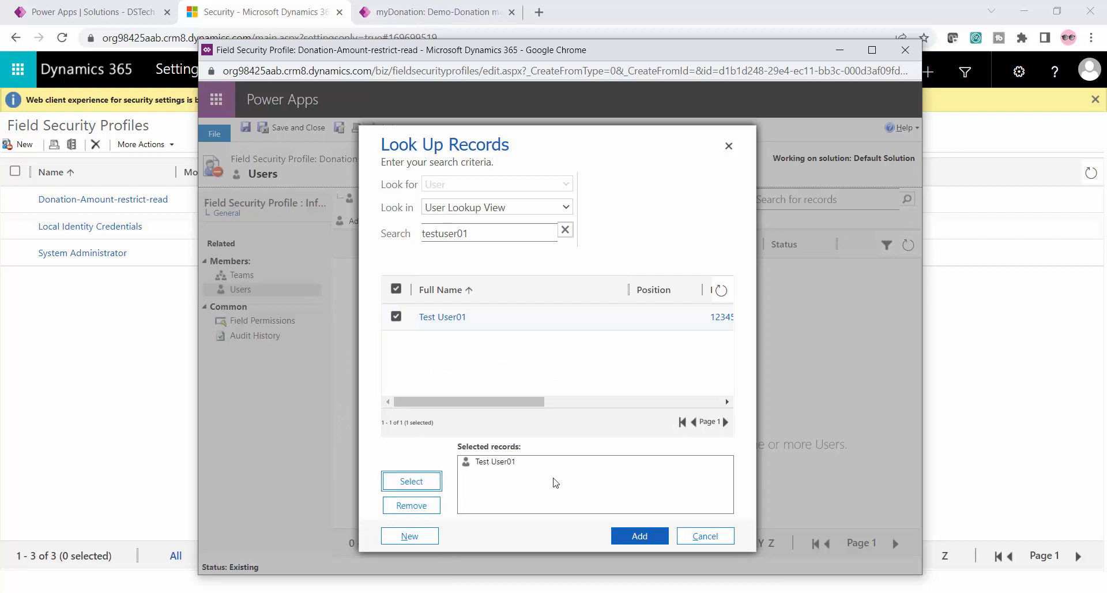
left_click(635, 539)
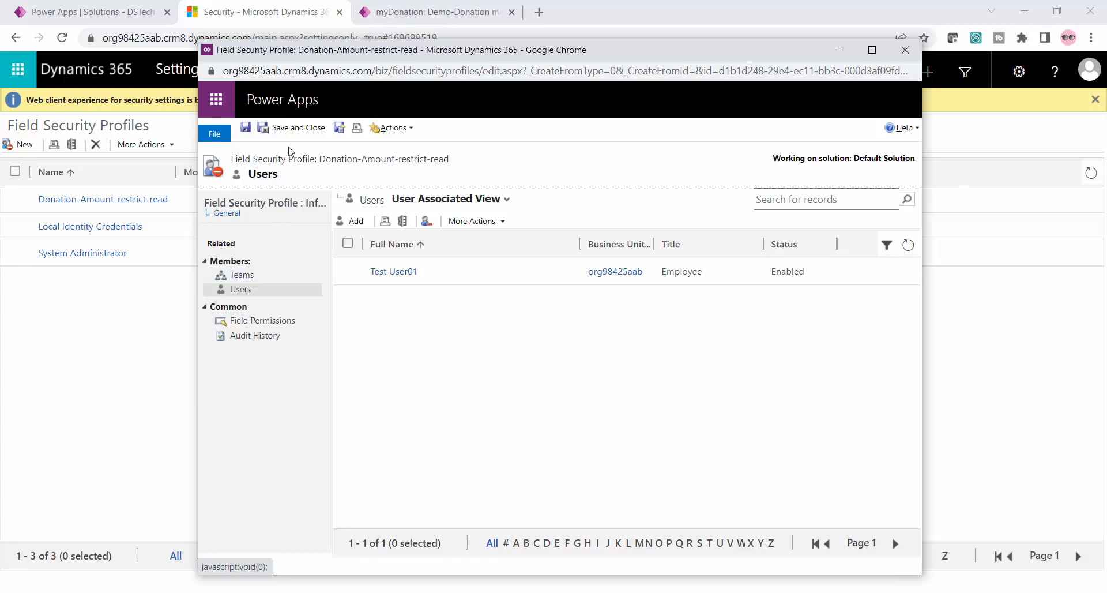
left_click(293, 127)
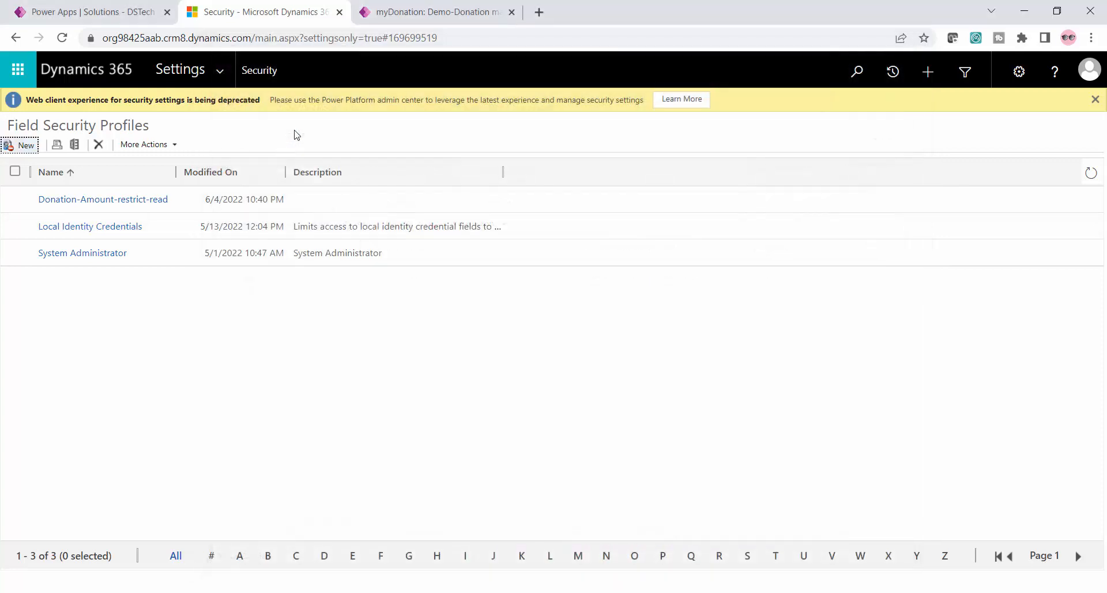
Open the Donation for covid patients record's address in an incognito window, signing in with the test user's saved e-mail and password
left_click(429, 8)
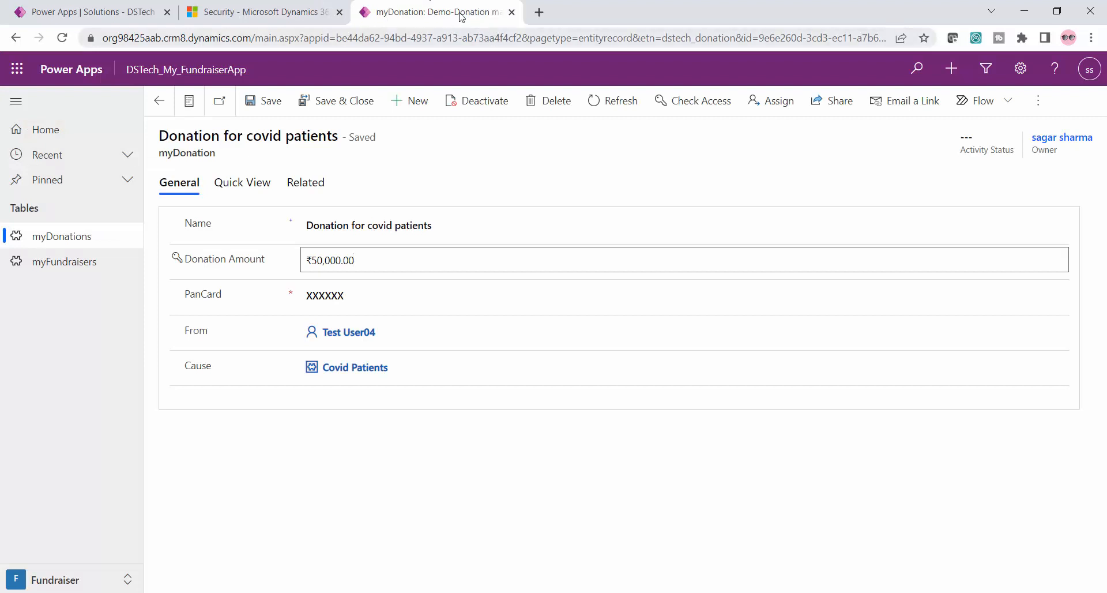
left_click(434, 39)
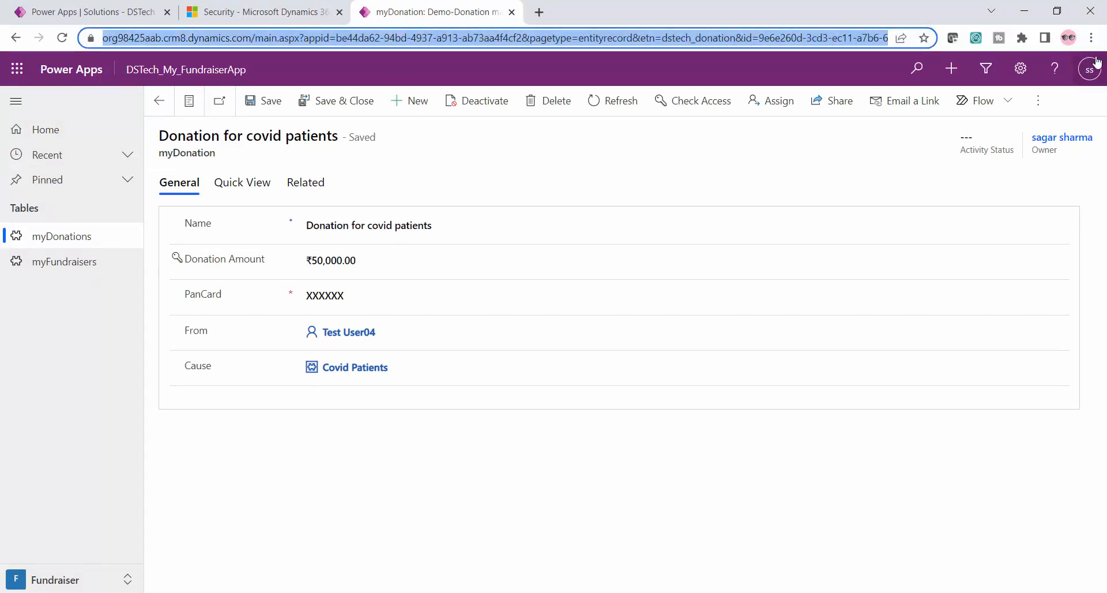
left_click(1091, 38)
left_click(1013, 98)
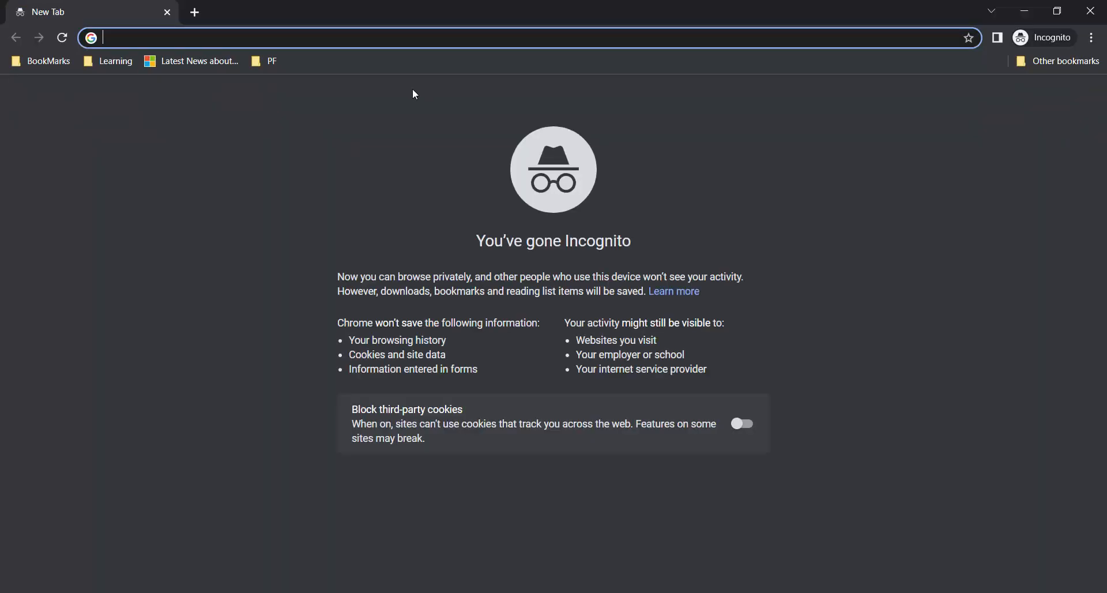
type("testu")
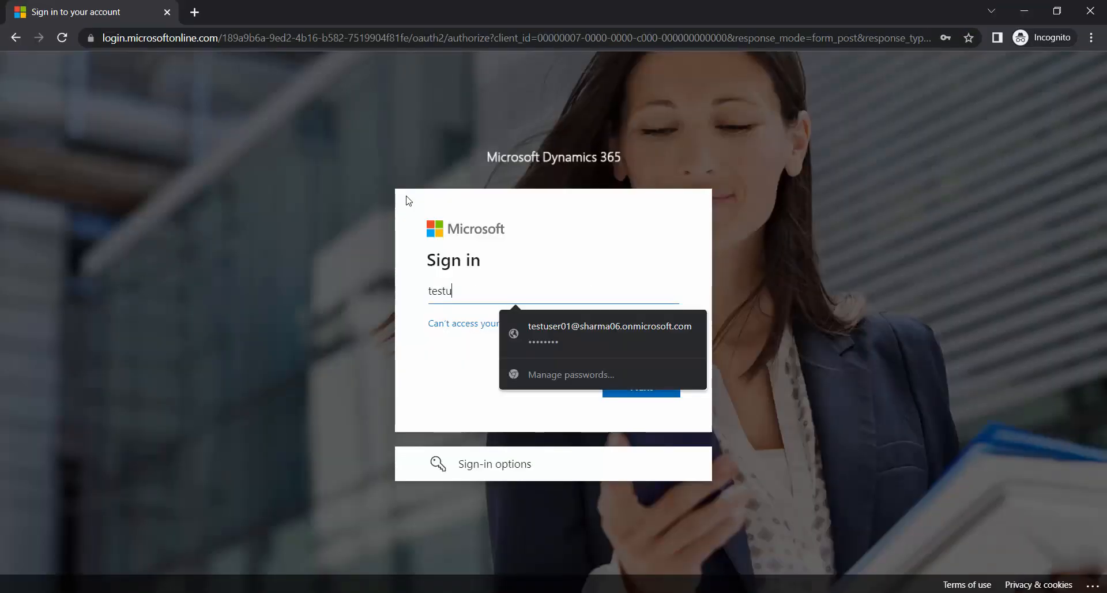
key("Down")
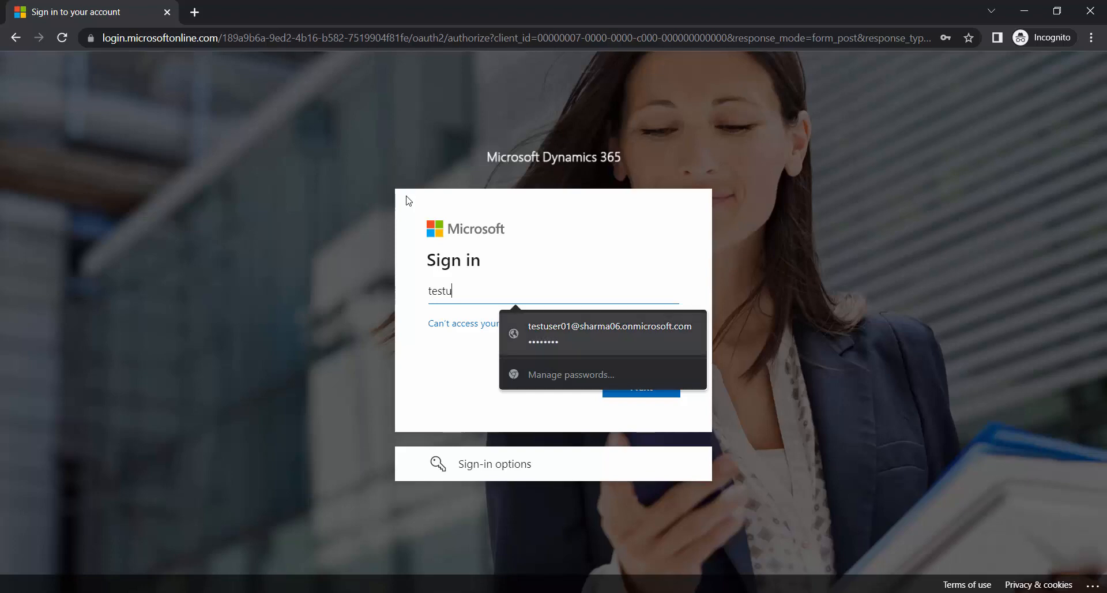
key("Return")
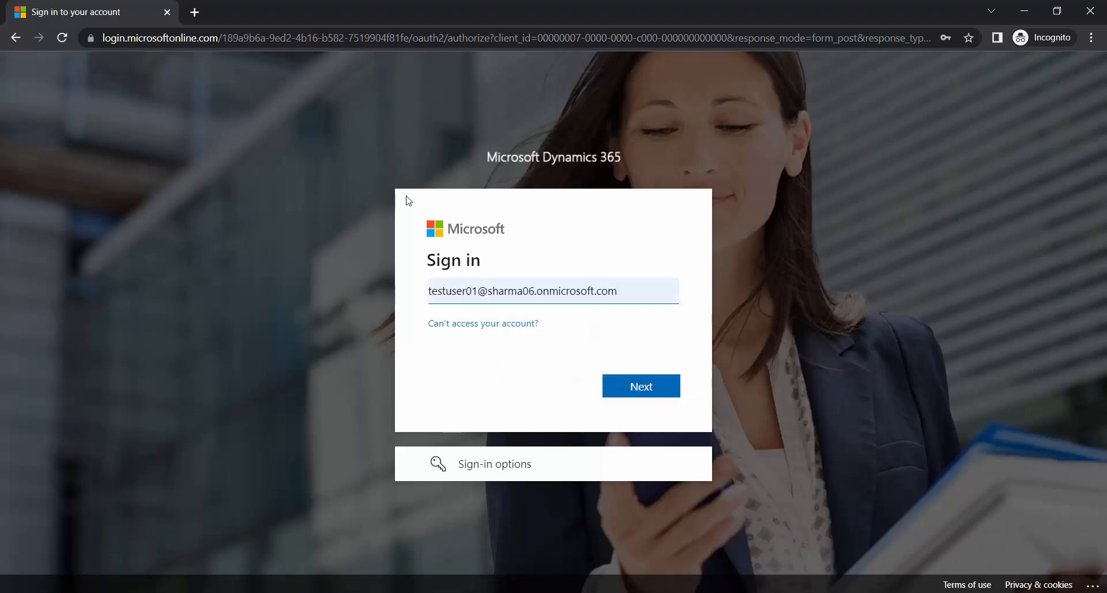
left_click(634, 395)
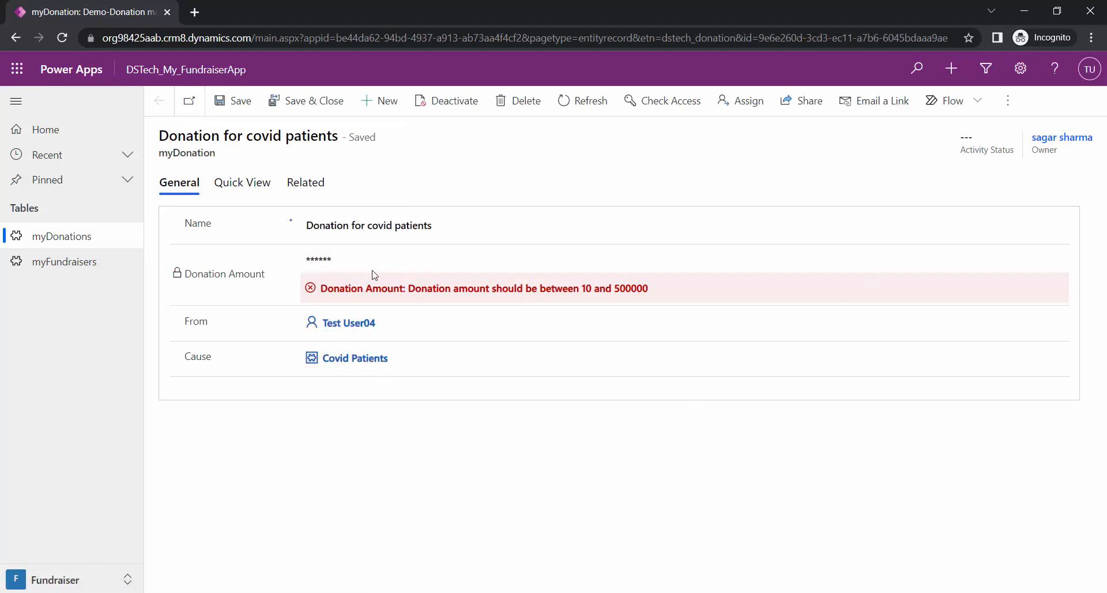
Compare the Donation Amount column in Active Donations between the test user's incognito session and the original browser session
left_click(83, 236)
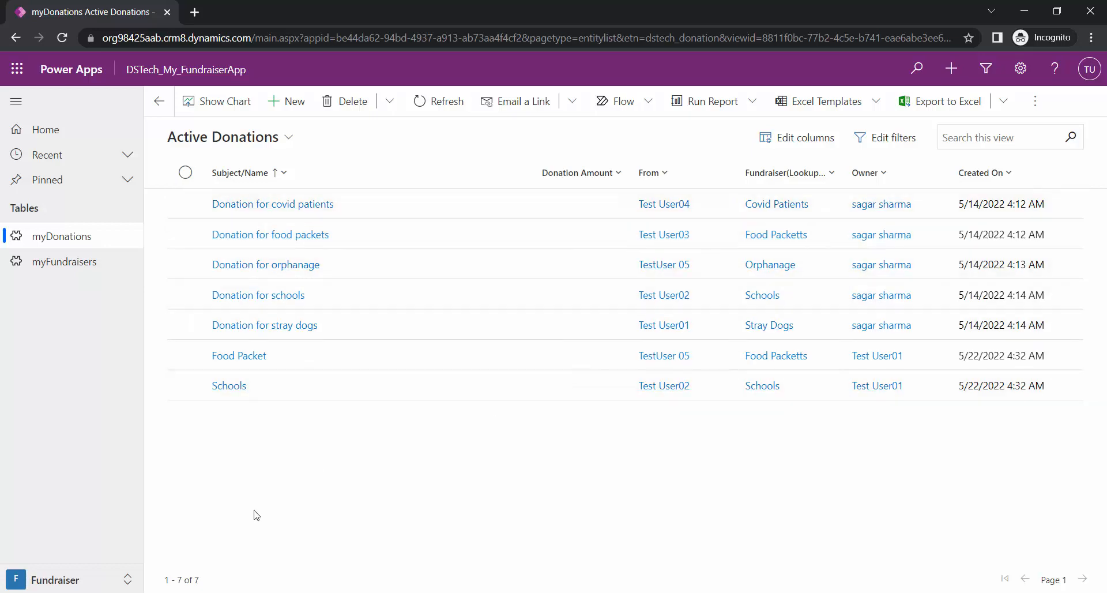
key("alt+Tab")
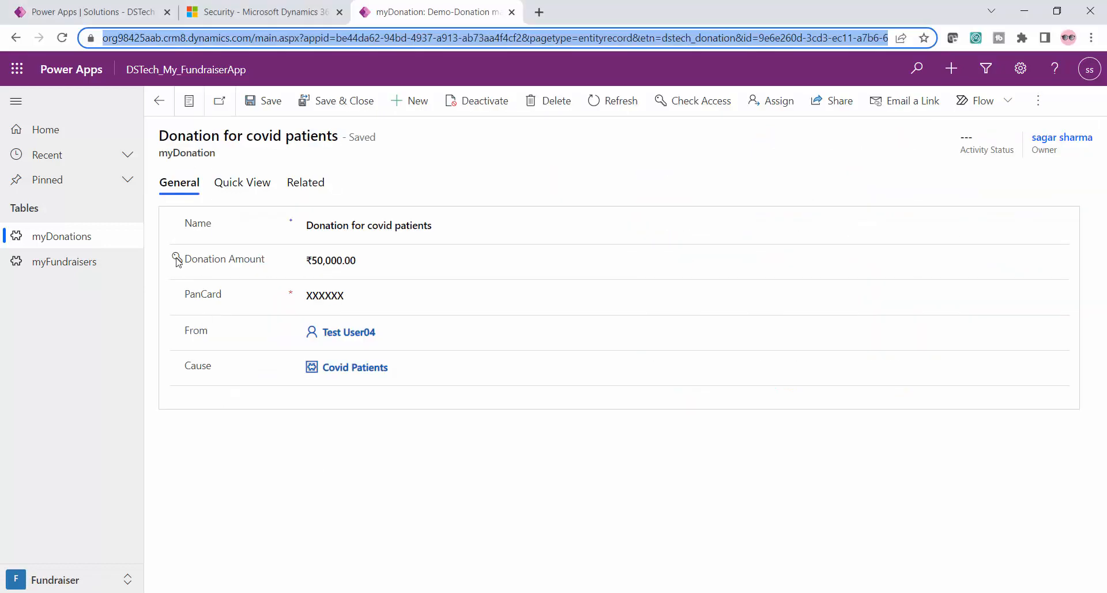
left_click(78, 232)
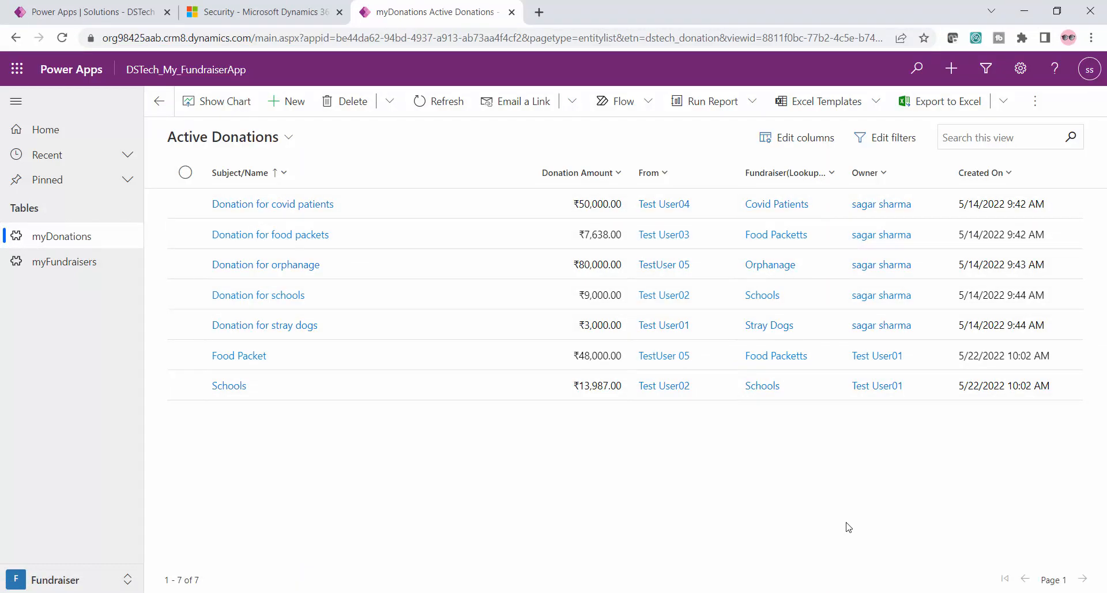
Return to the Field Security Profiles and create and save a new profile named Donation-Amount-Read
left_click(297, 11)
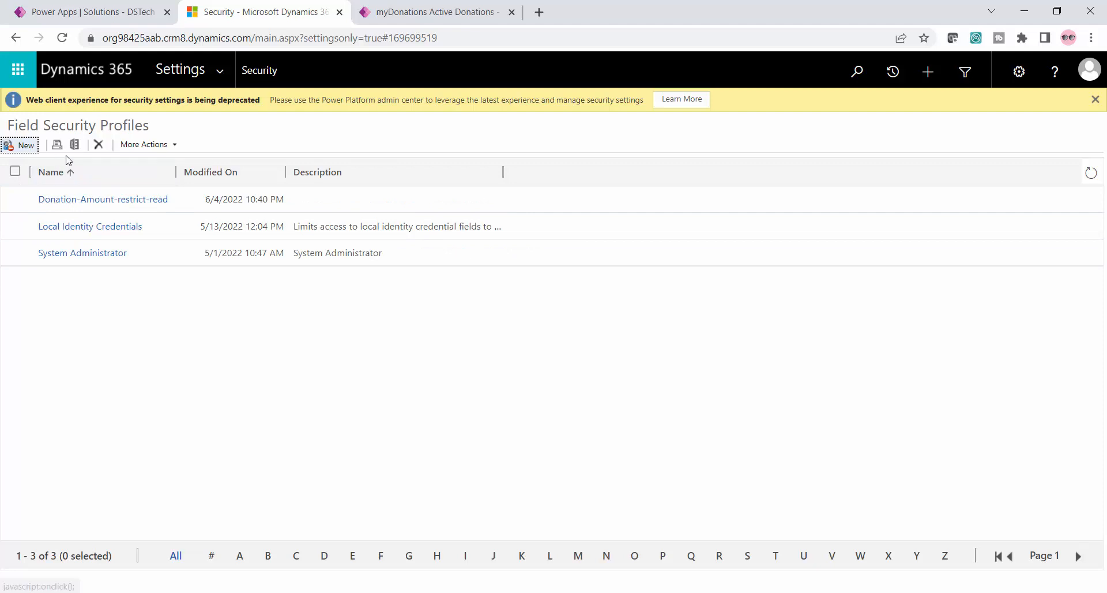
left_click(21, 146)
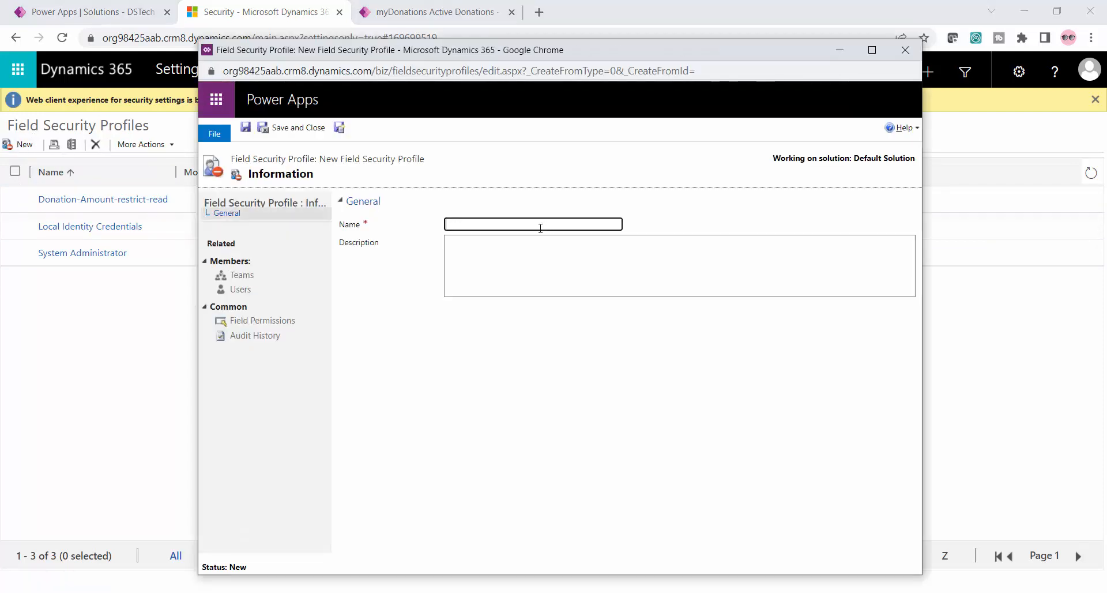
type("Donation-Amount-Read")
left_click(248, 127)
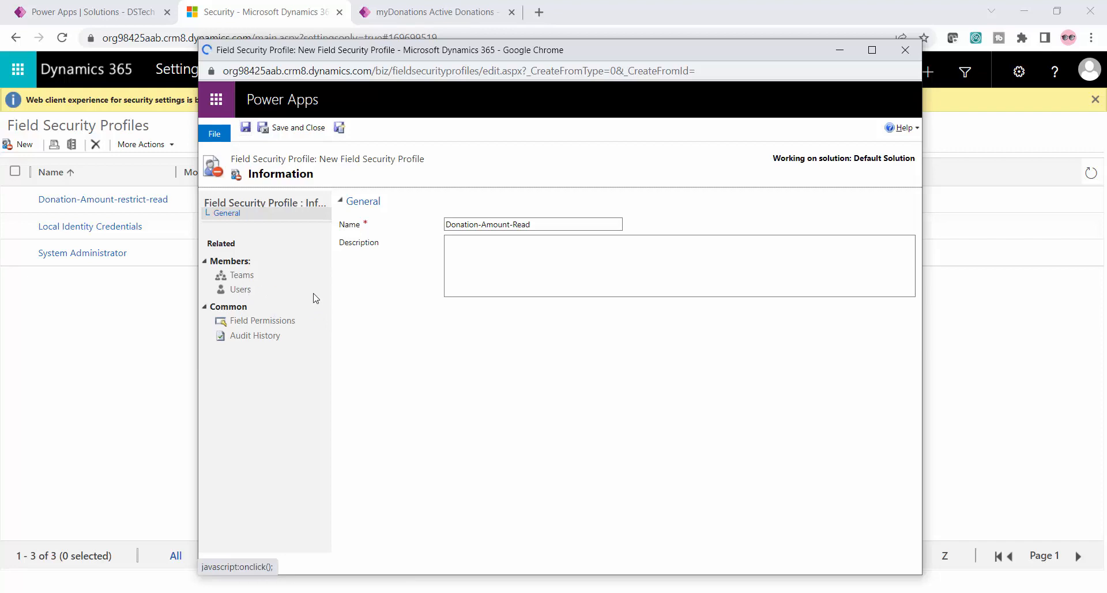
Set Allow Create to Yes for myDonation's Donation Amount in the new profile's field permissions
left_click(279, 322)
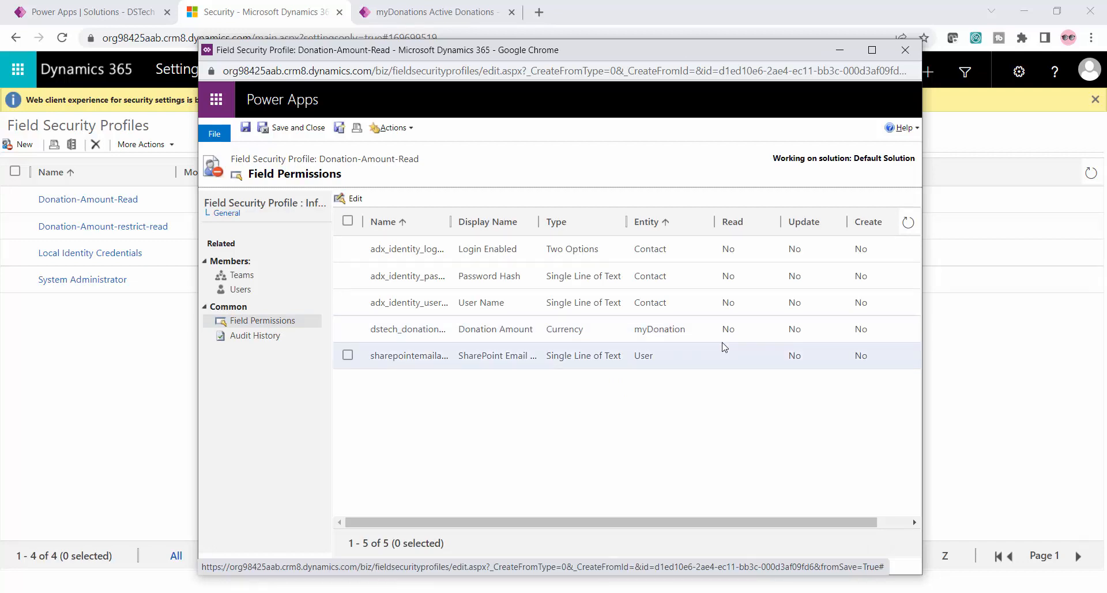
left_click(349, 329)
left_click(354, 198)
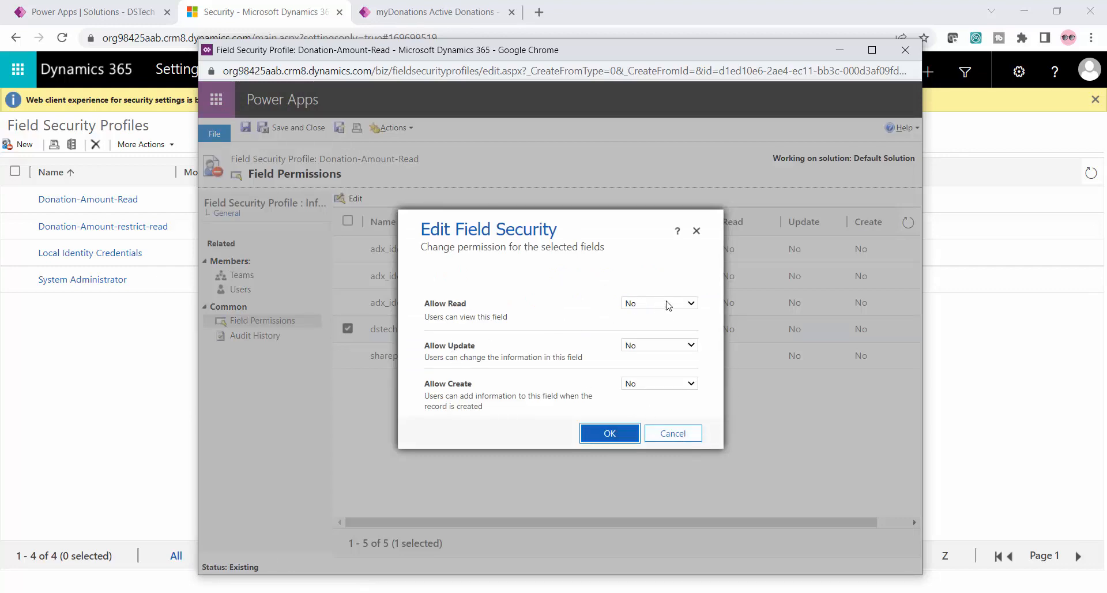
left_click(660, 383)
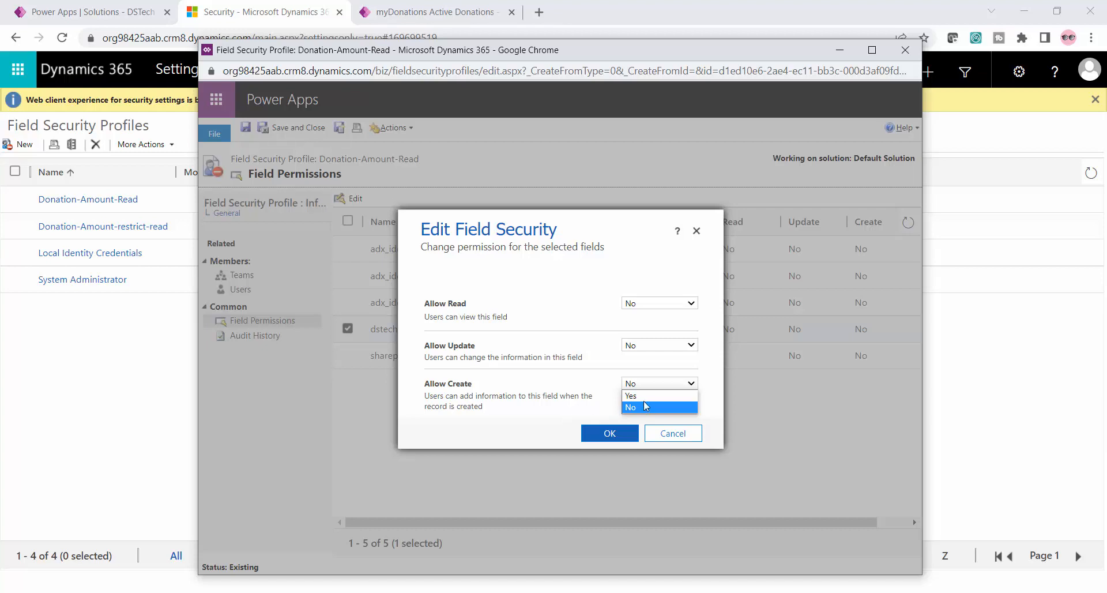
left_click(649, 396)
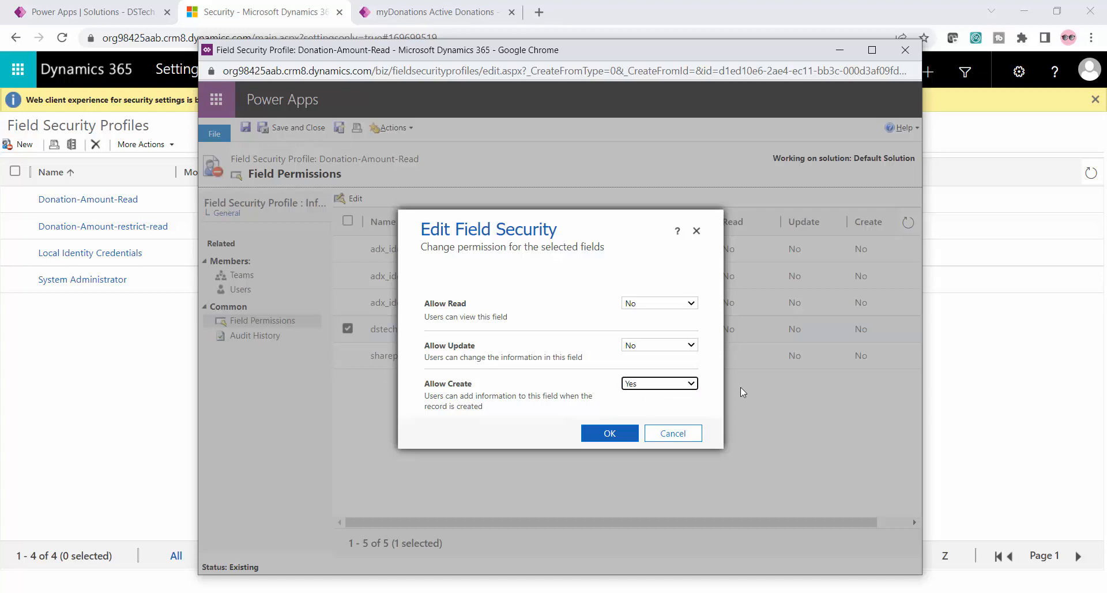
left_click(610, 434)
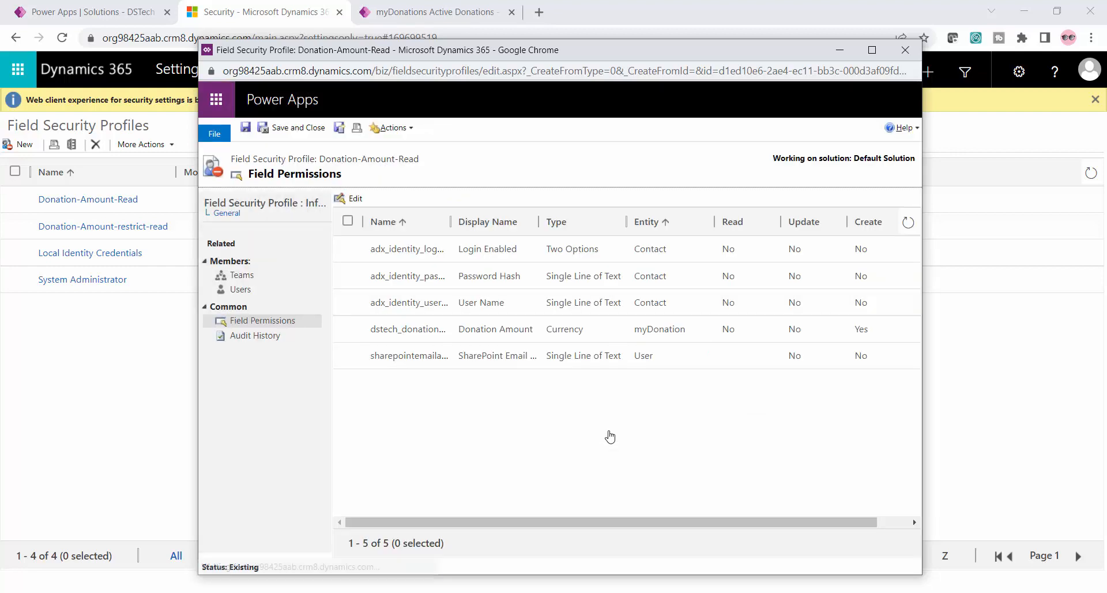
Add Test User02 to the Donation-Amount-Read profile's users by searching for testuser02, and save and close the profile
left_click(235, 293)
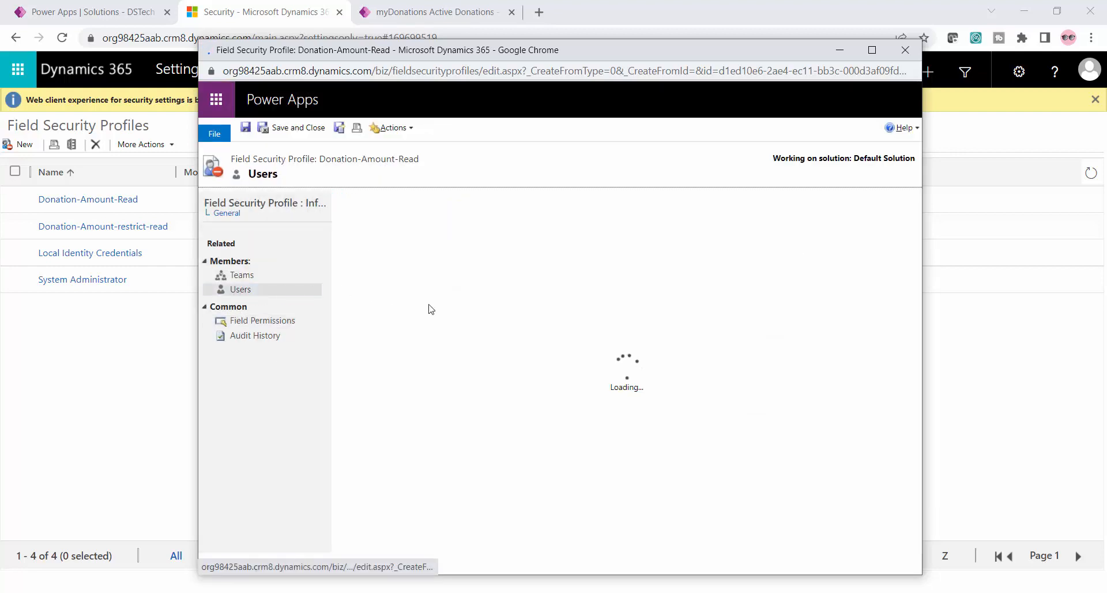
left_click(356, 223)
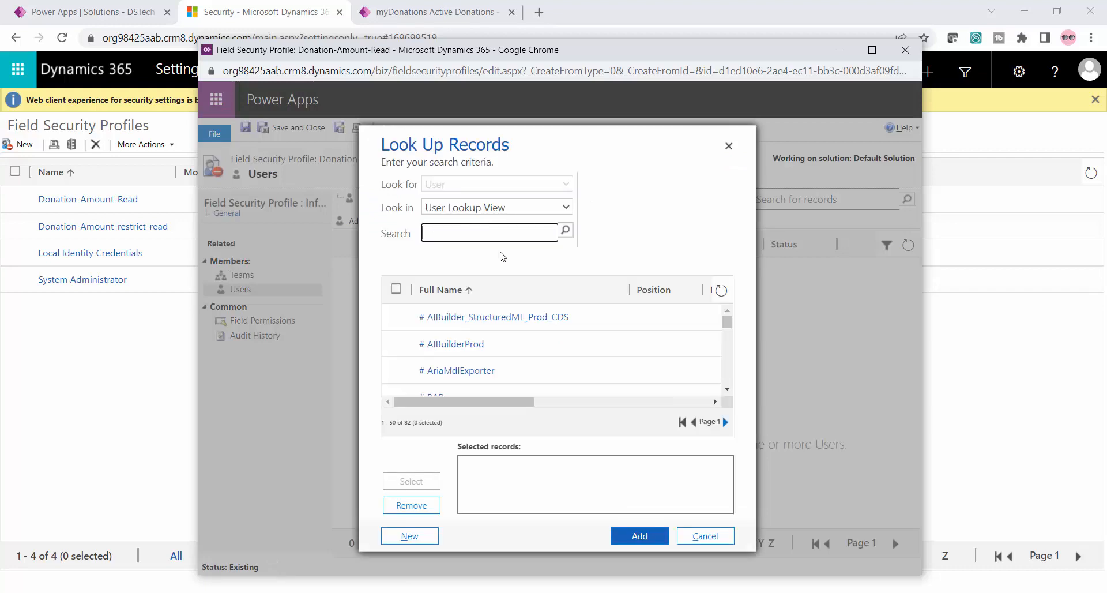
left_click(455, 233)
type("testuser")
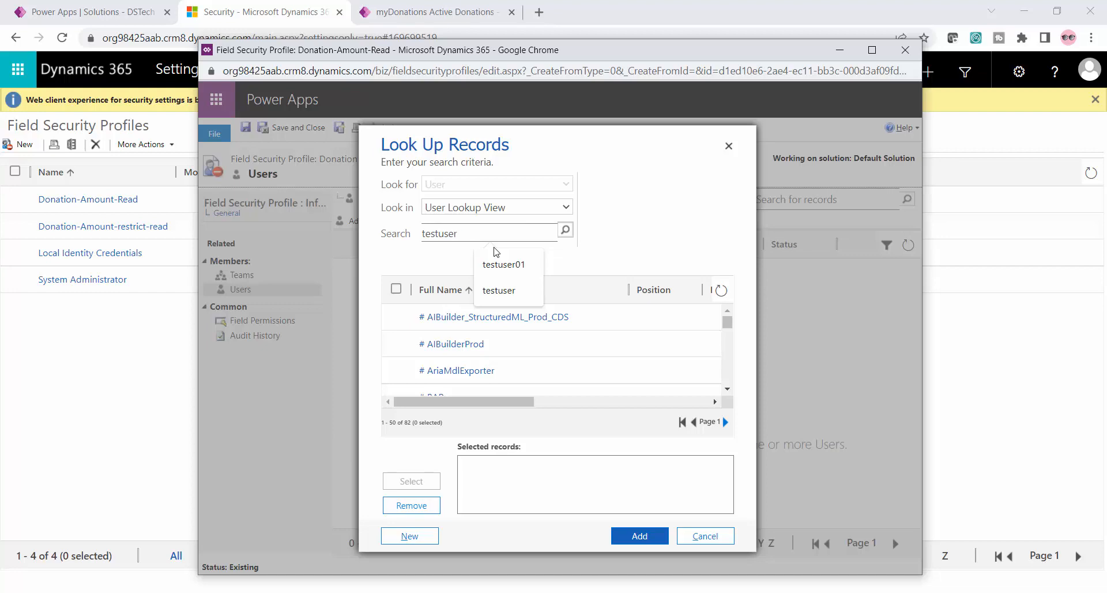
type("02")
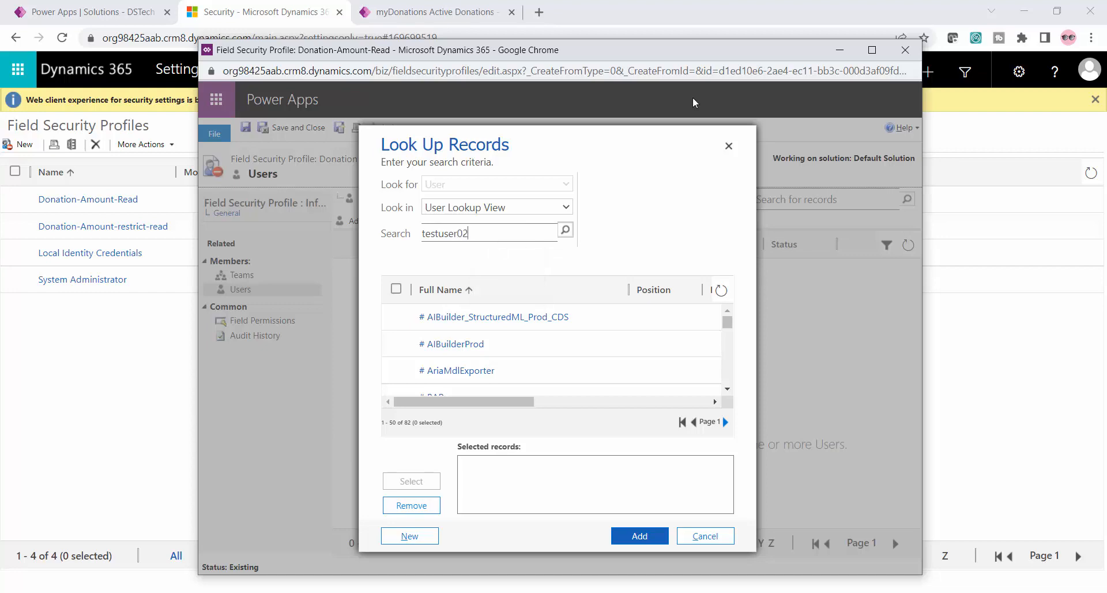
left_click(564, 230)
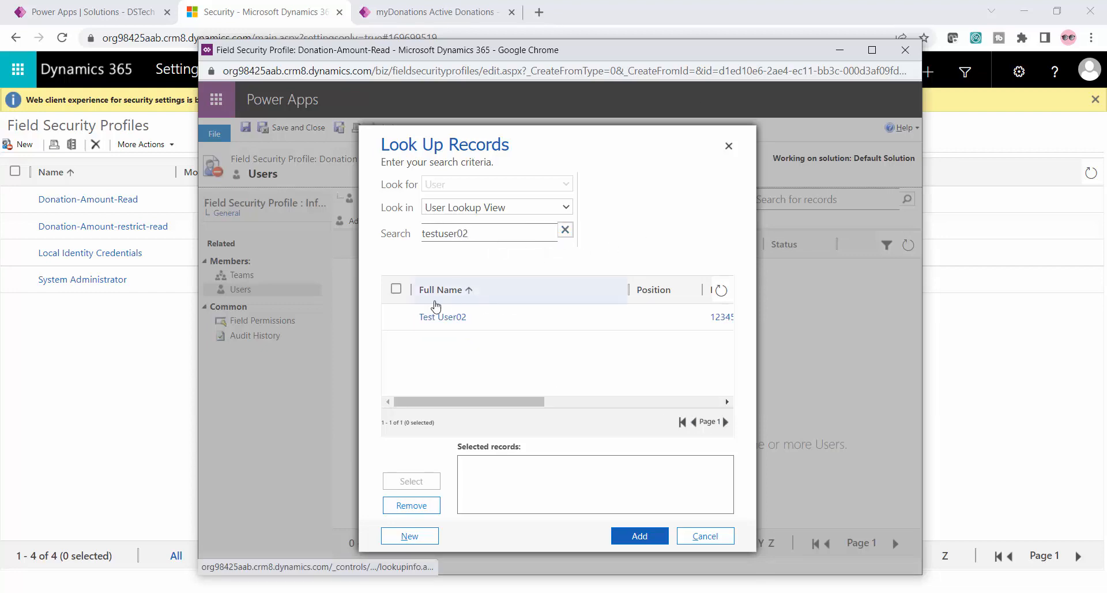
left_click(396, 316)
left_click(412, 482)
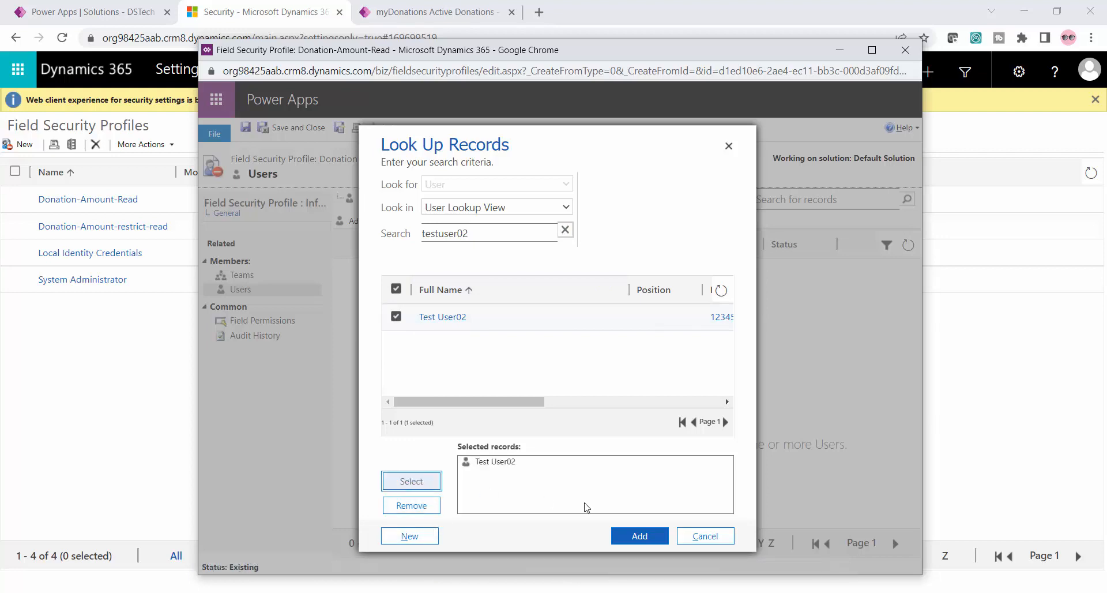
left_click(633, 542)
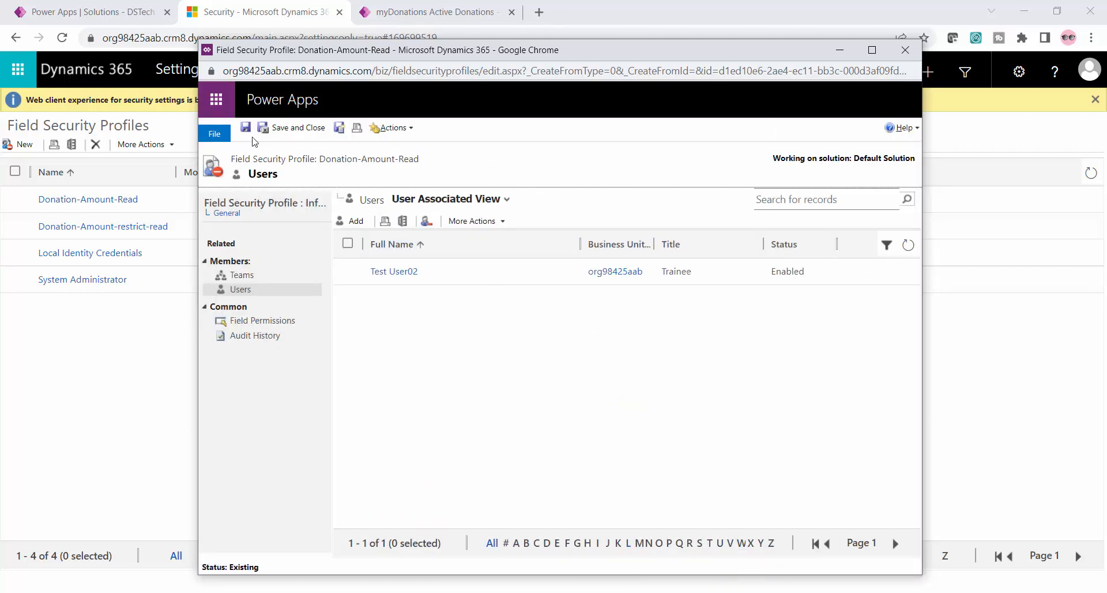
left_click(289, 131)
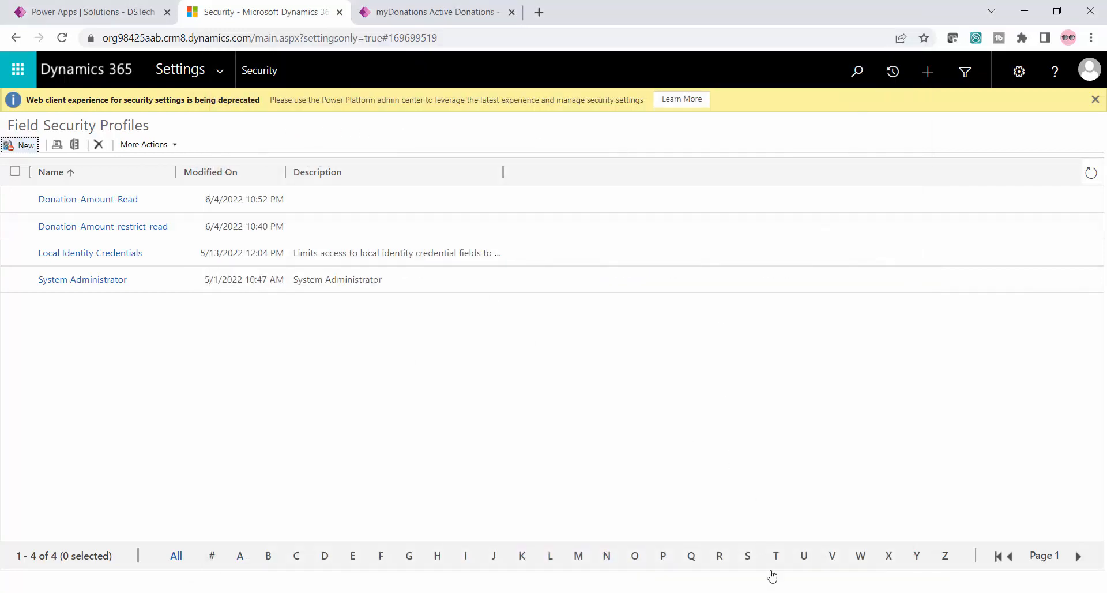
Switch to the Microsoft Edge session, check which account is signed in, and reload Active Donations
left_click(773, 592)
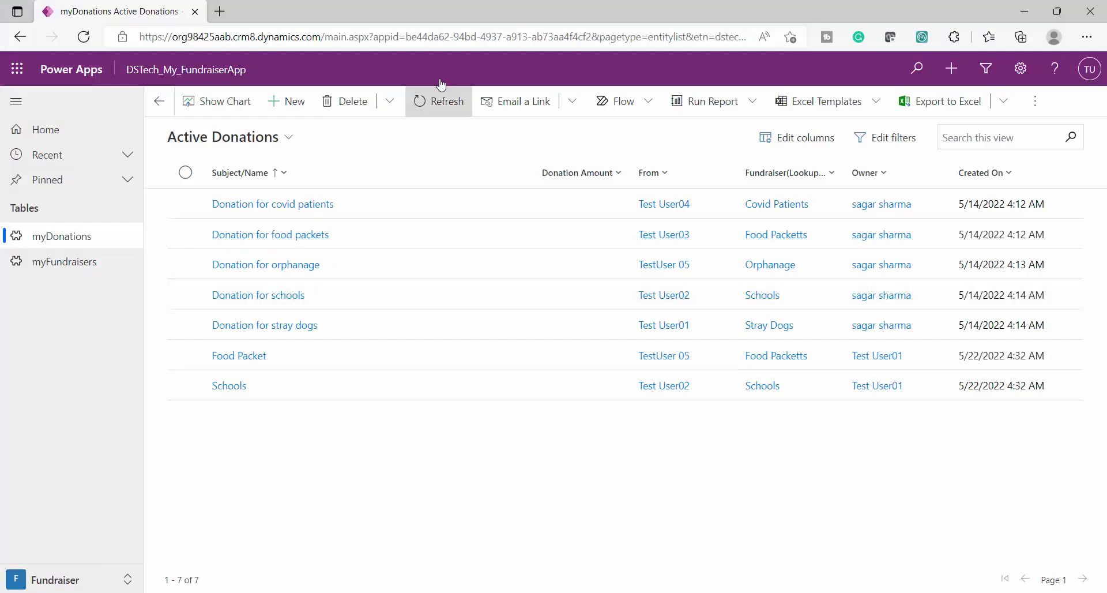
left_click(1089, 72)
left_click(607, 37)
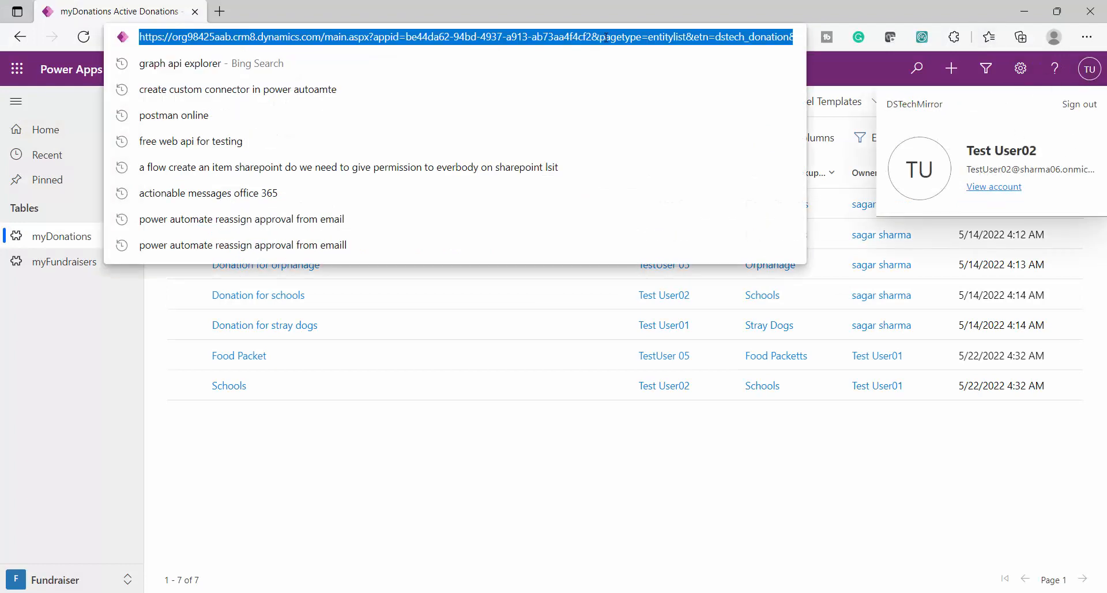
key("Return")
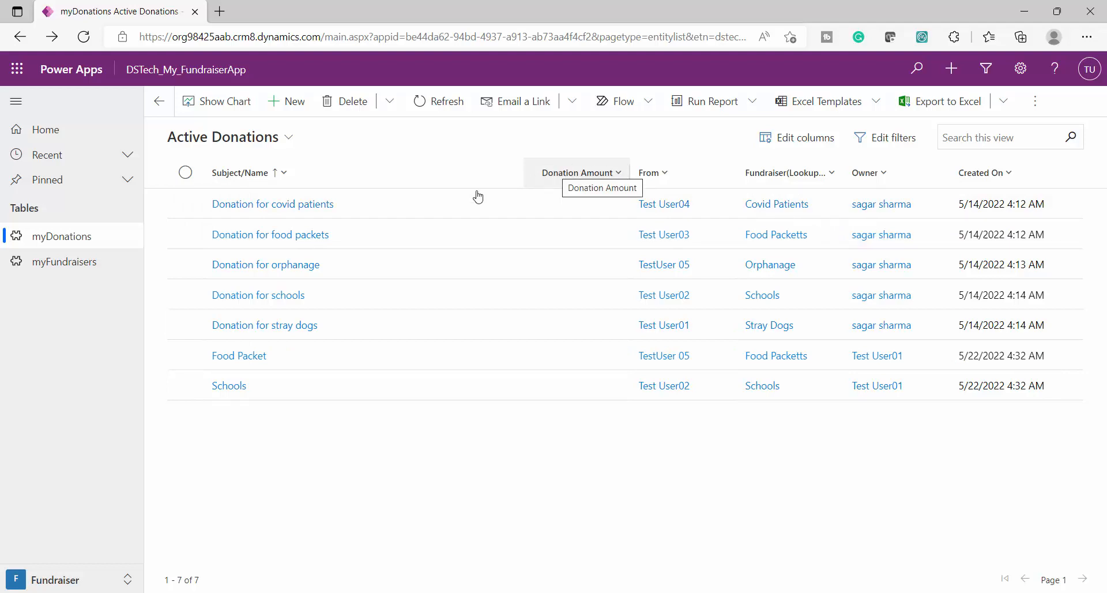
Start a new myDonation record named test with a Donation Amount of 34567
left_click(289, 107)
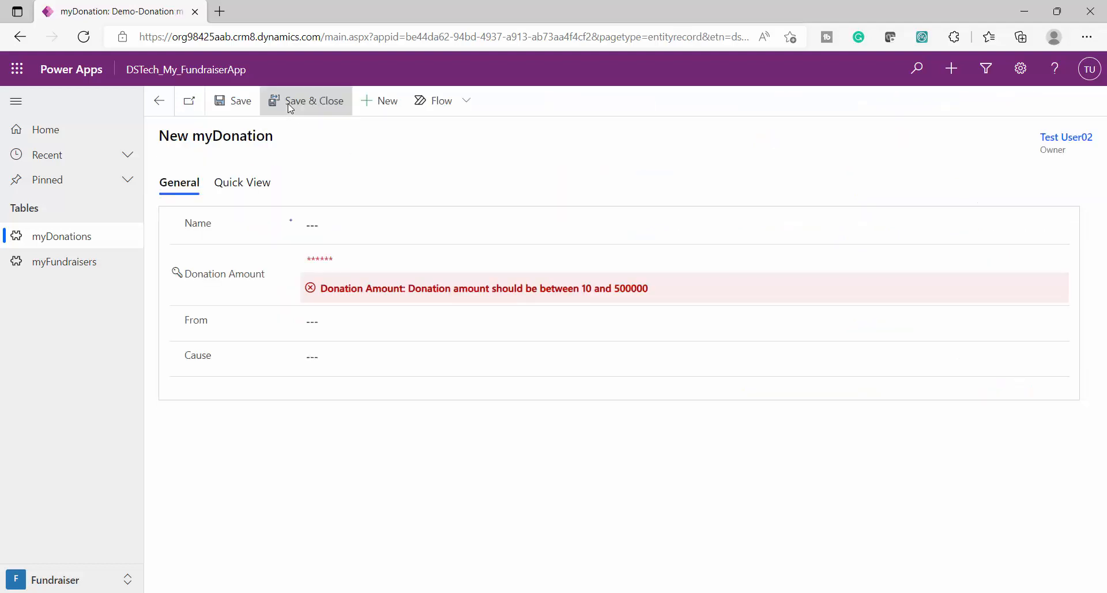
left_click(389, 222)
type("test")
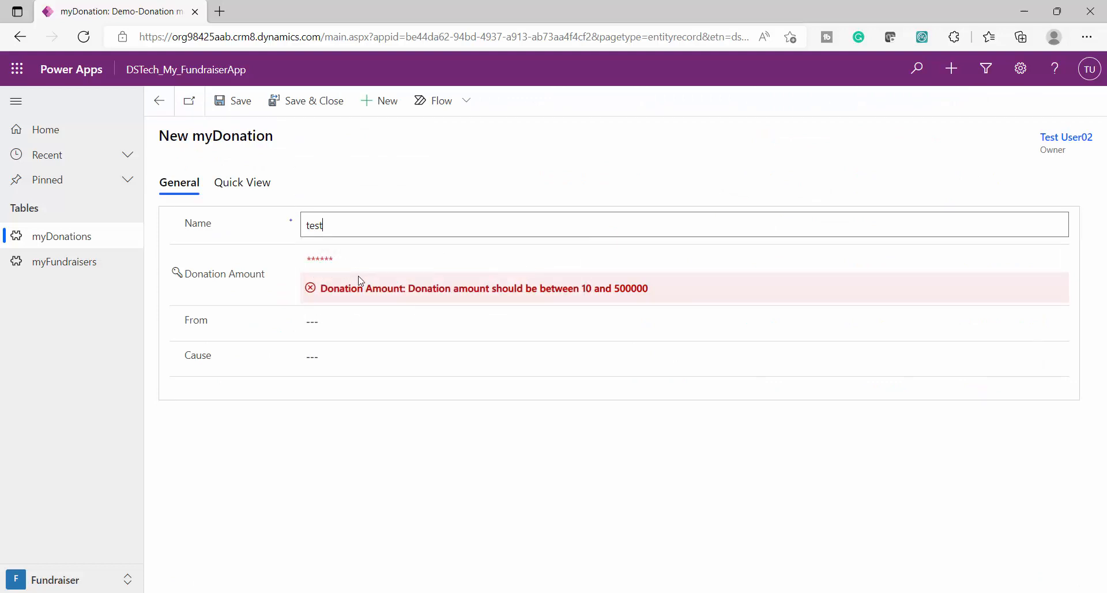
left_click(362, 255)
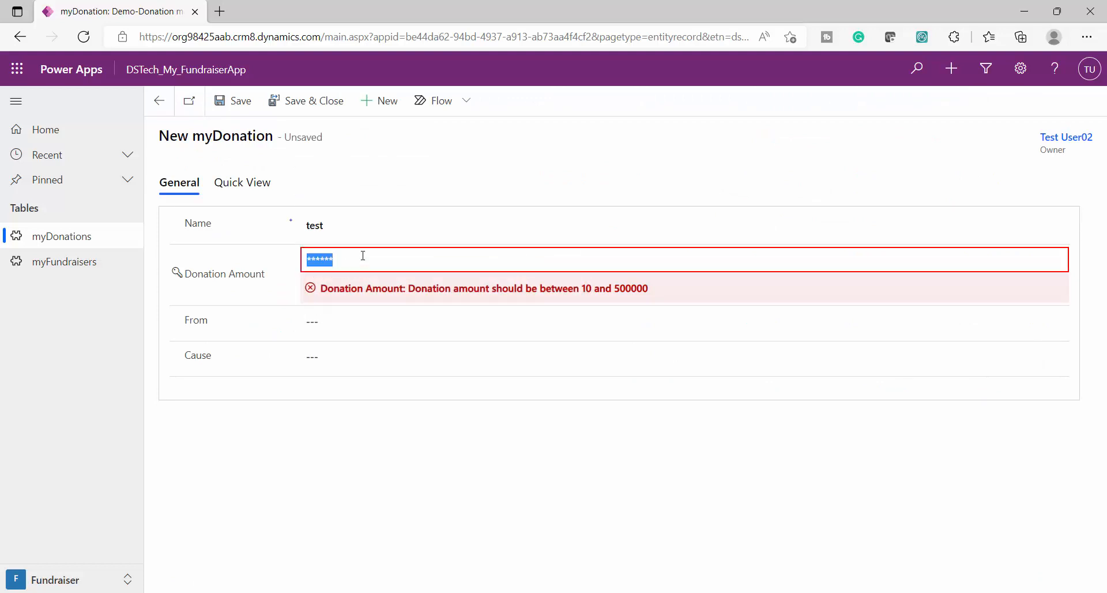
type("34567")
Set the new donation's From lookup to Test User02
left_click(339, 317)
type("ts")
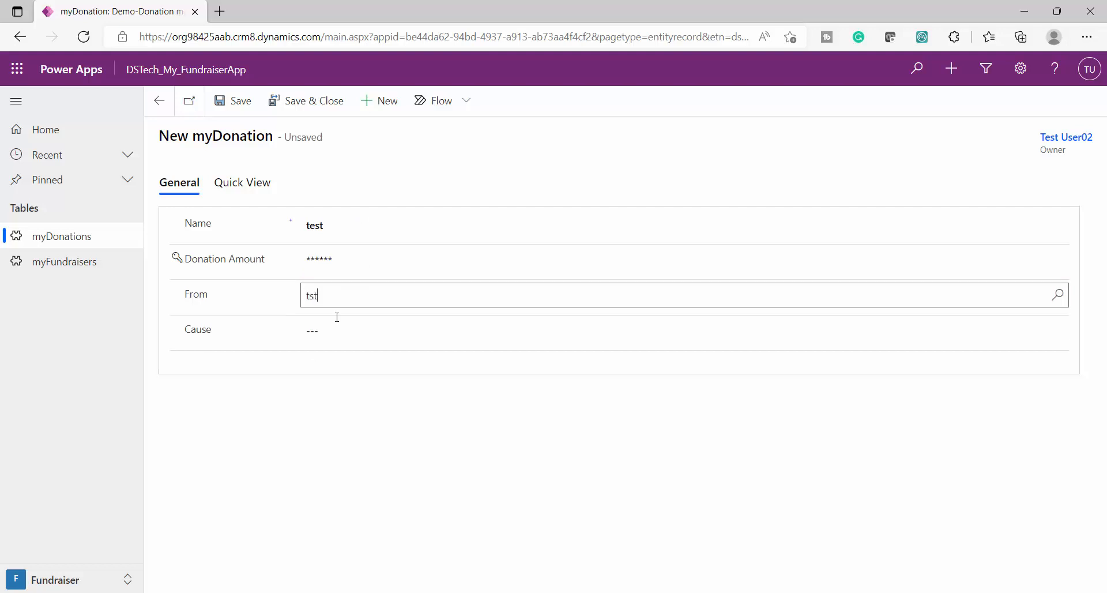
type("t")
key("BackSpace")
type("tuser")
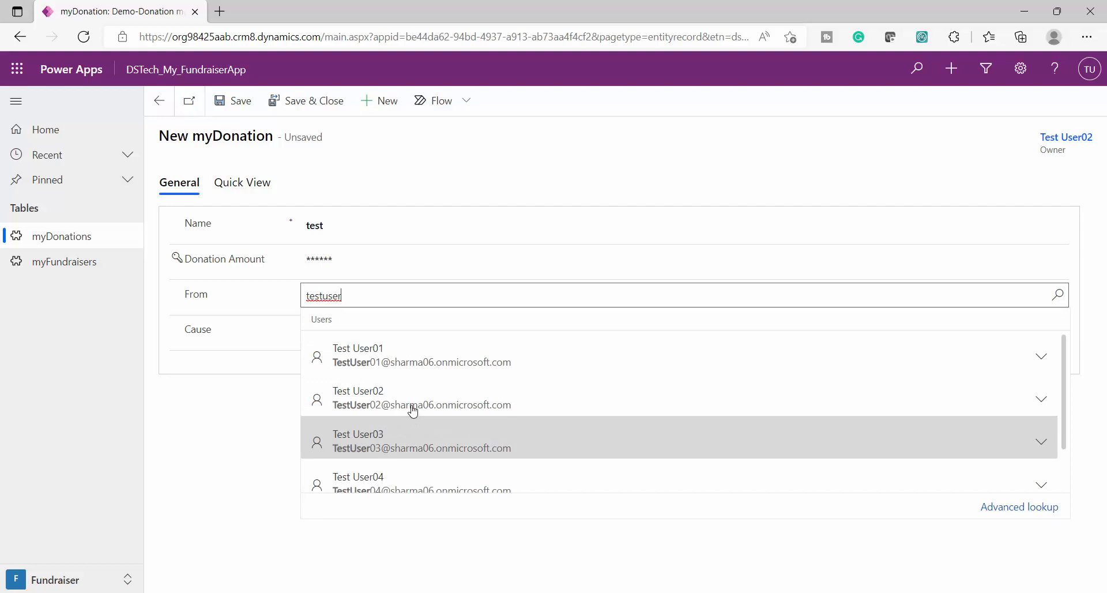
left_click(413, 411)
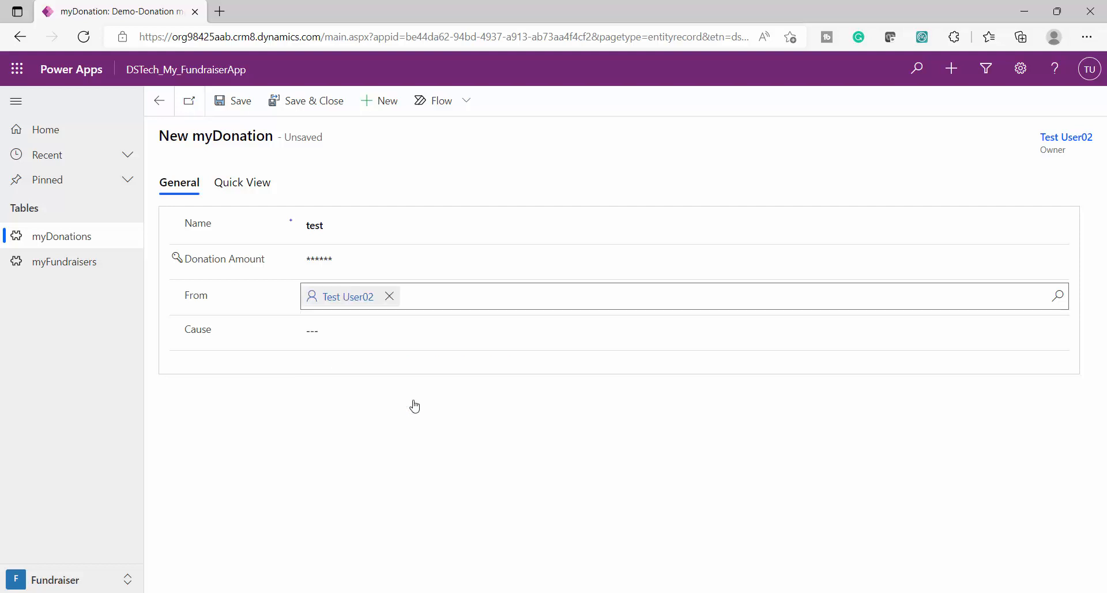
Set the new donation's Cause to Clothing and save and close the record
left_click(349, 324)
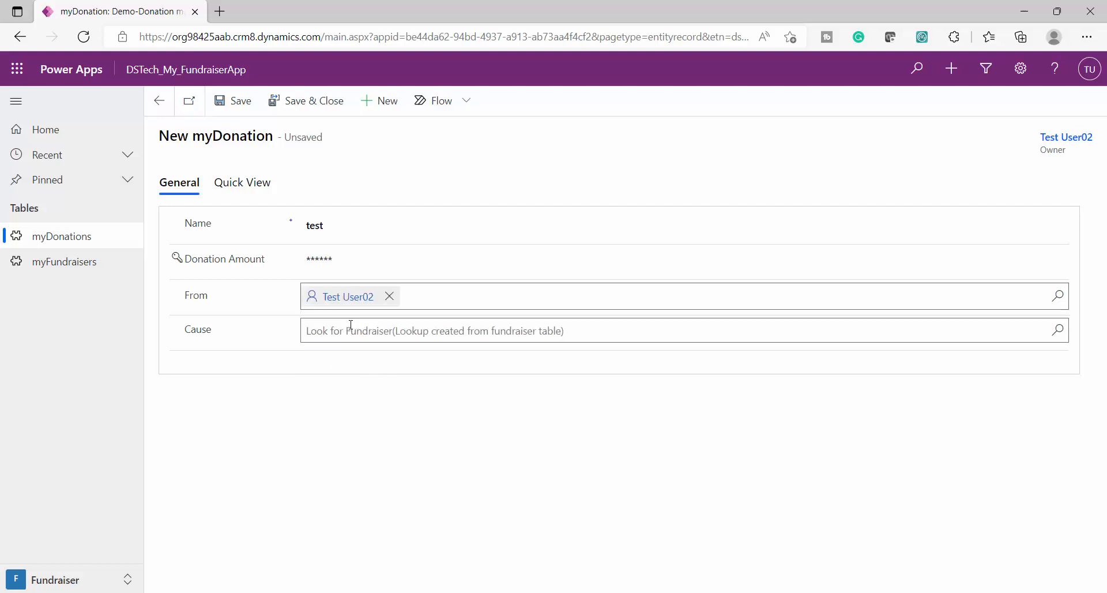
left_click(1058, 331)
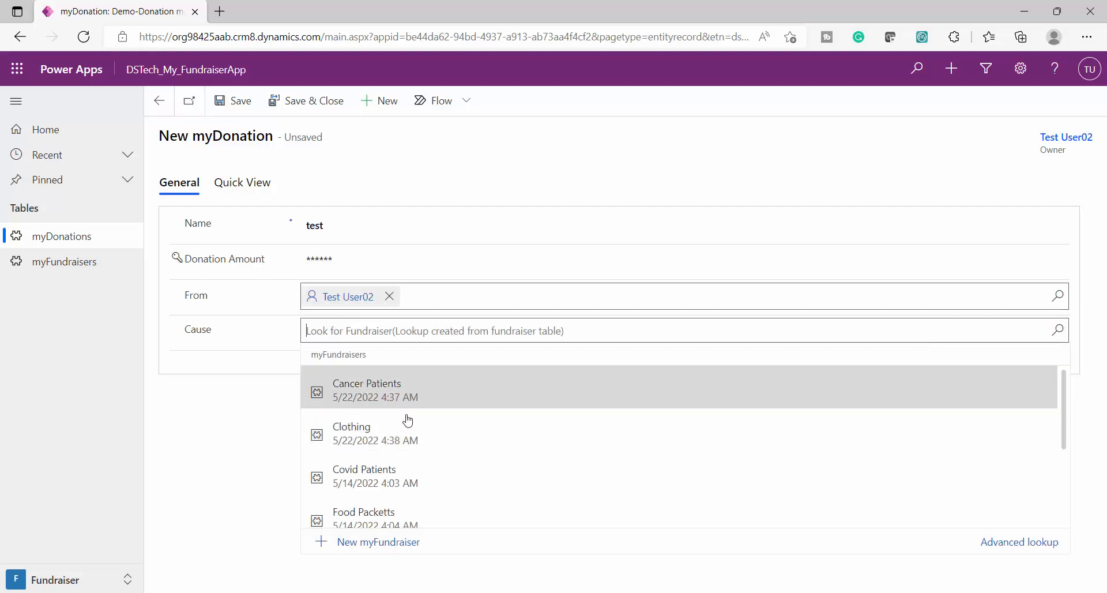
left_click(409, 441)
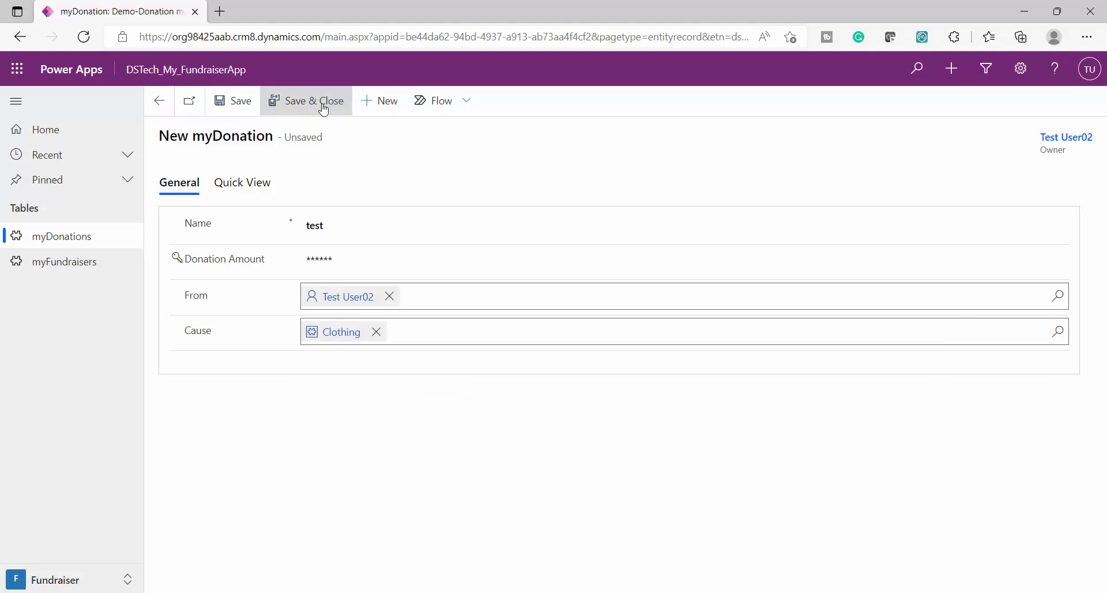
left_click(288, 107)
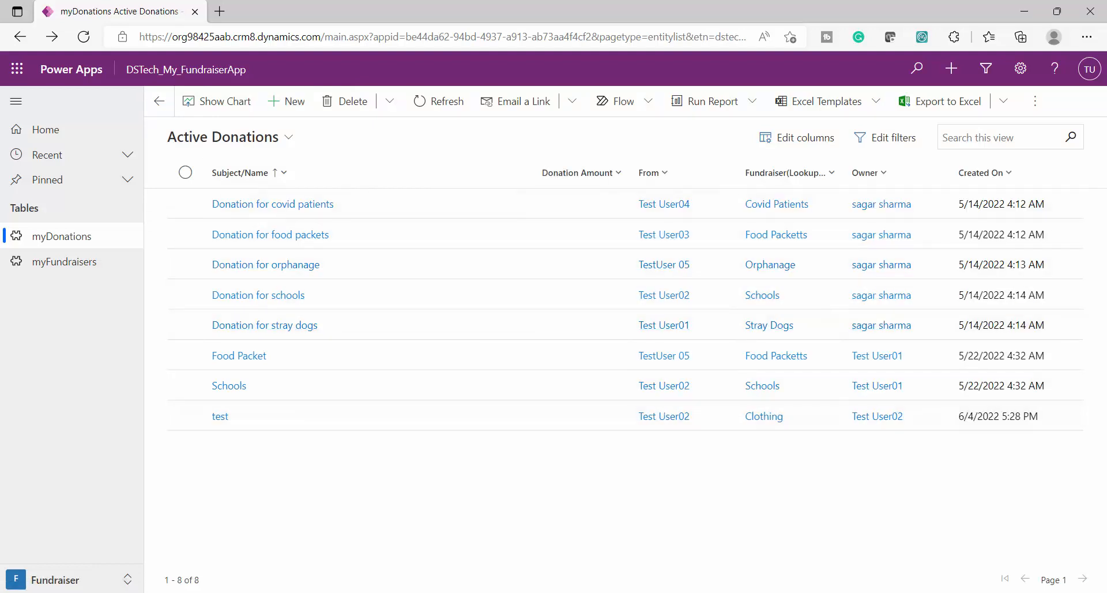
Return to the administrator's Chrome session and reload Active Donations to check the test record's Donation Amount
key("alt+Tab")
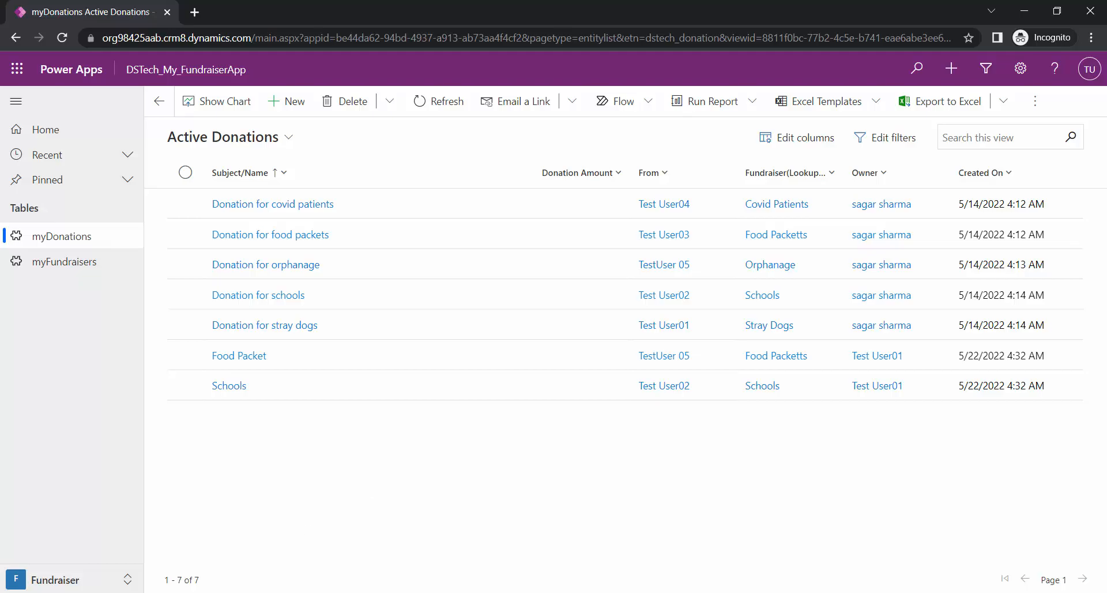
key("alt+Tab")
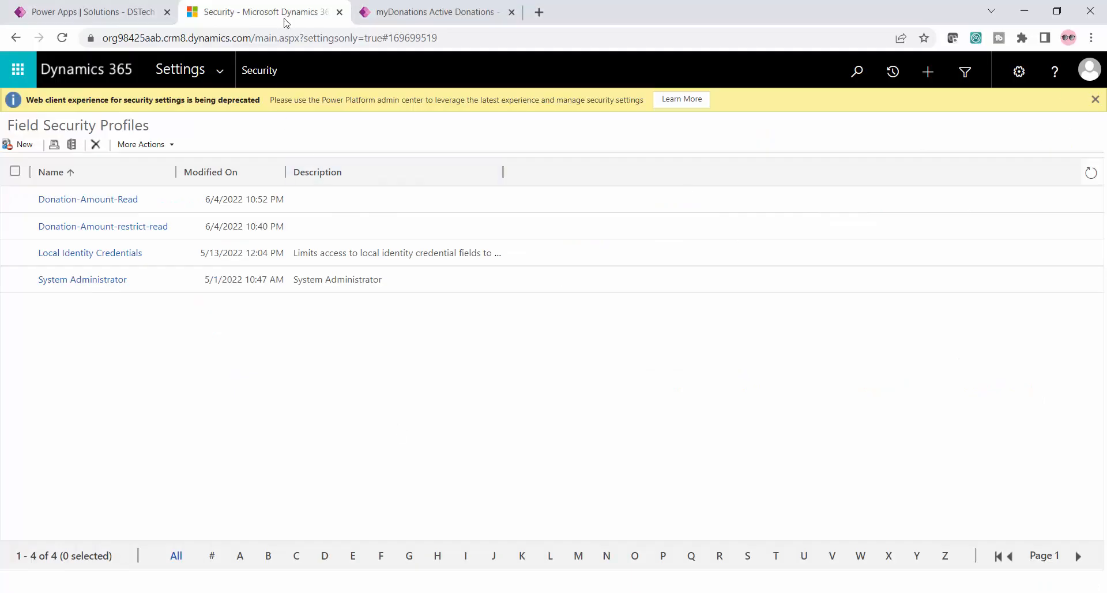
left_click(403, 12)
left_click(230, 36)
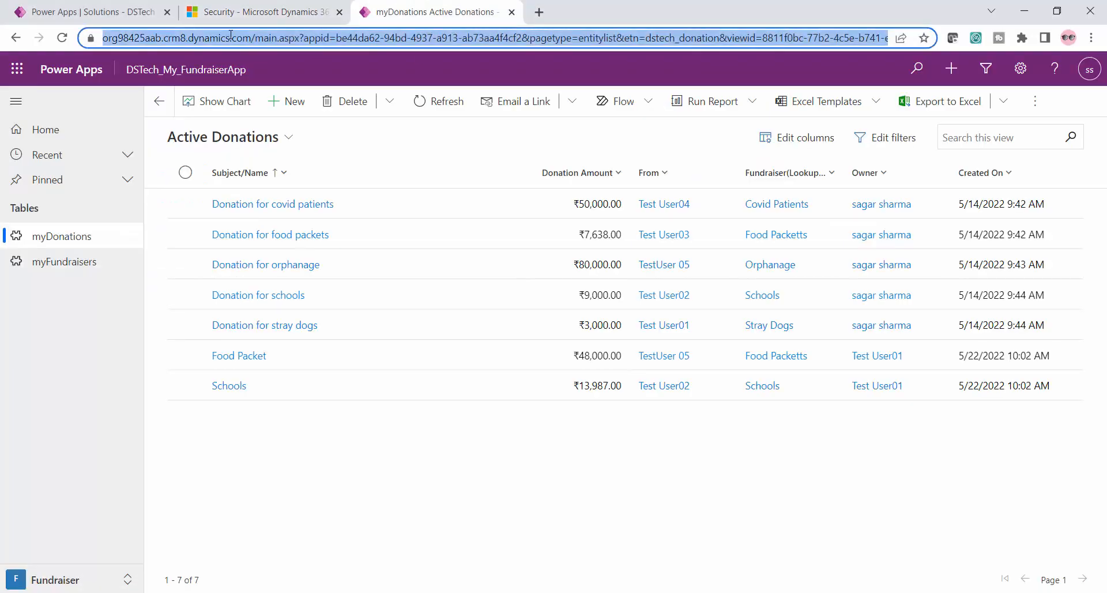
key("Return")
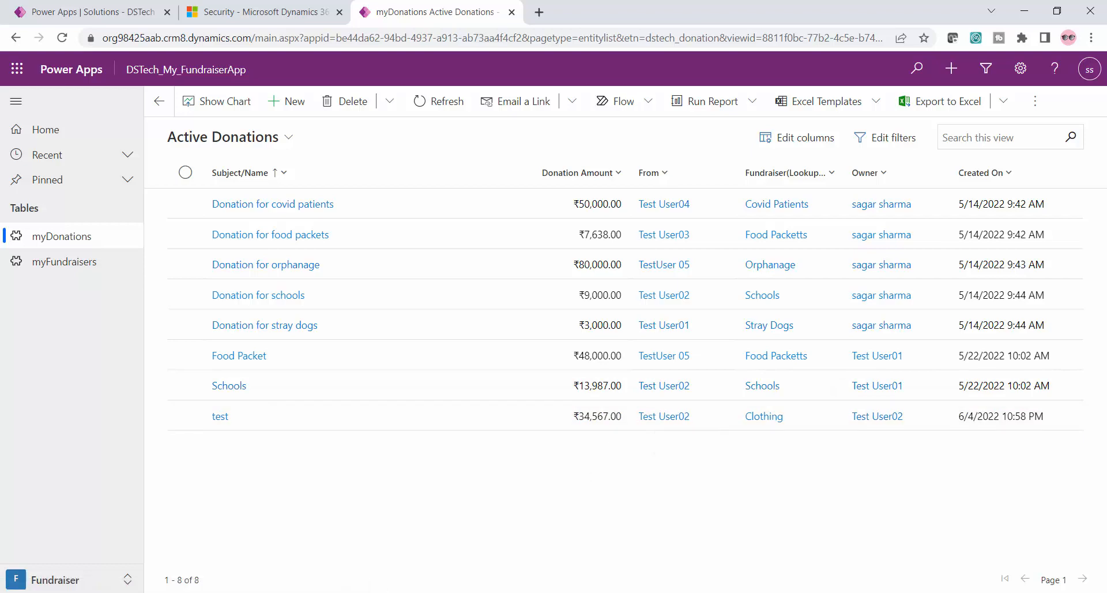
Set Allow Update to Yes for myDonation's Donation Amount in the Donation-Amount-Read profile's field permissions, and save the profile
mouse_move(298, 592)
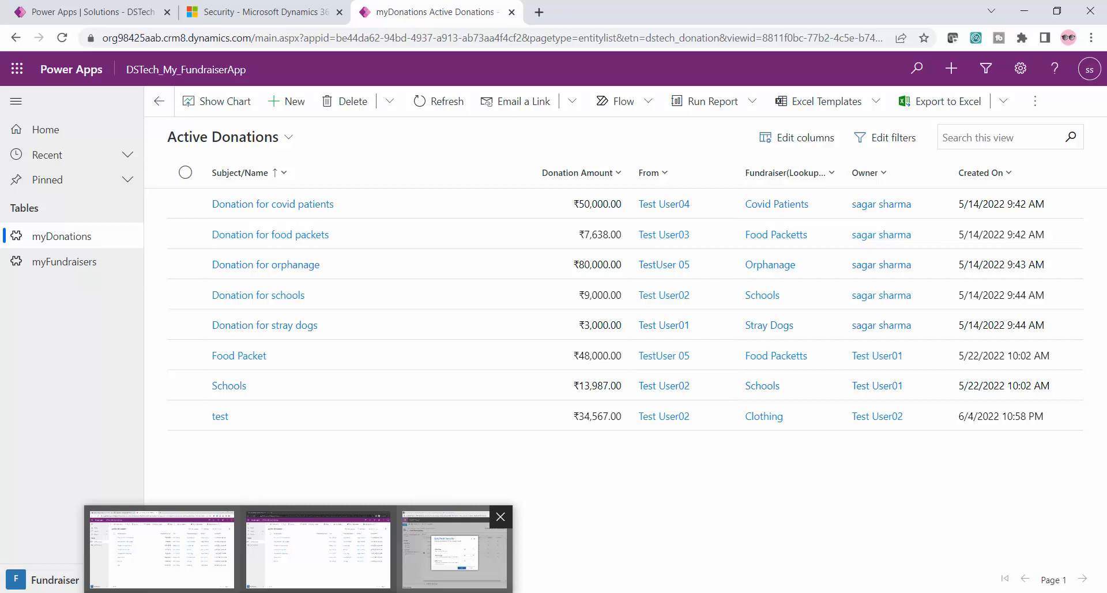
double_click(450, 417)
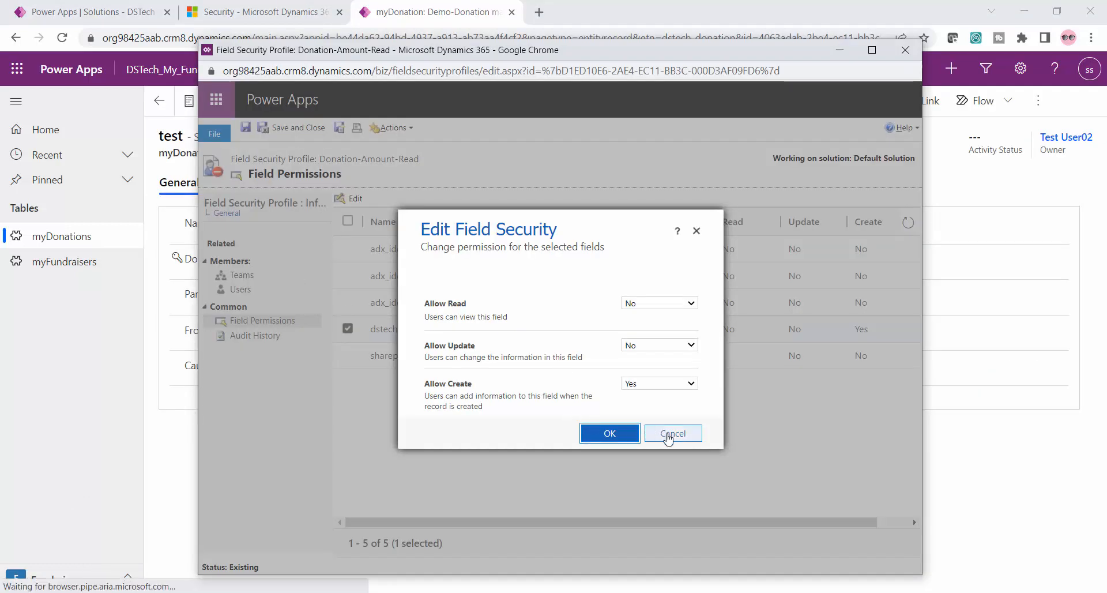
left_click(673, 433)
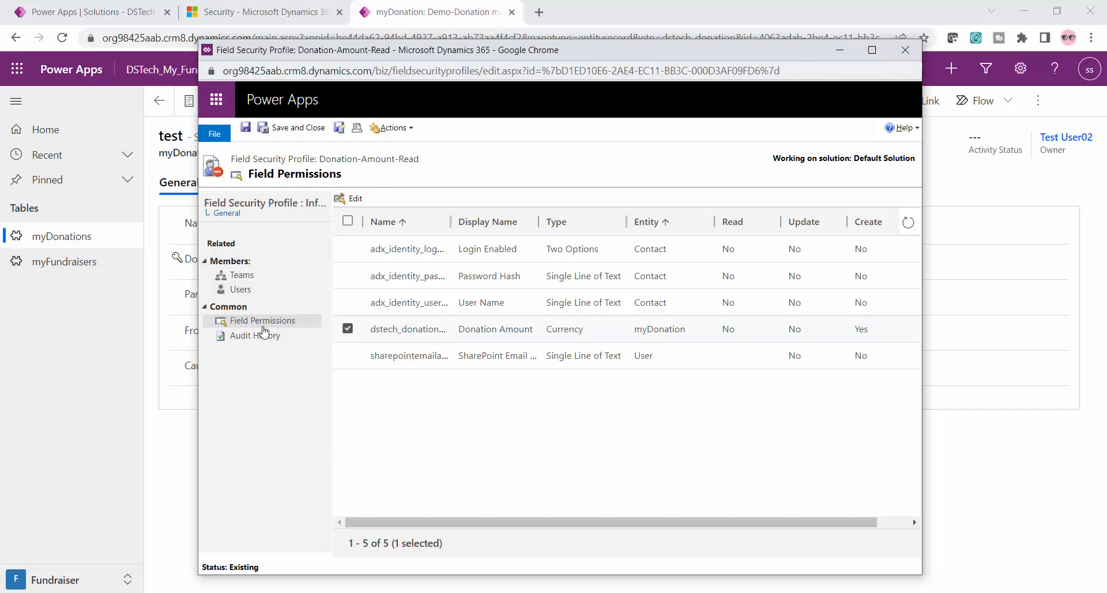
left_click(350, 198)
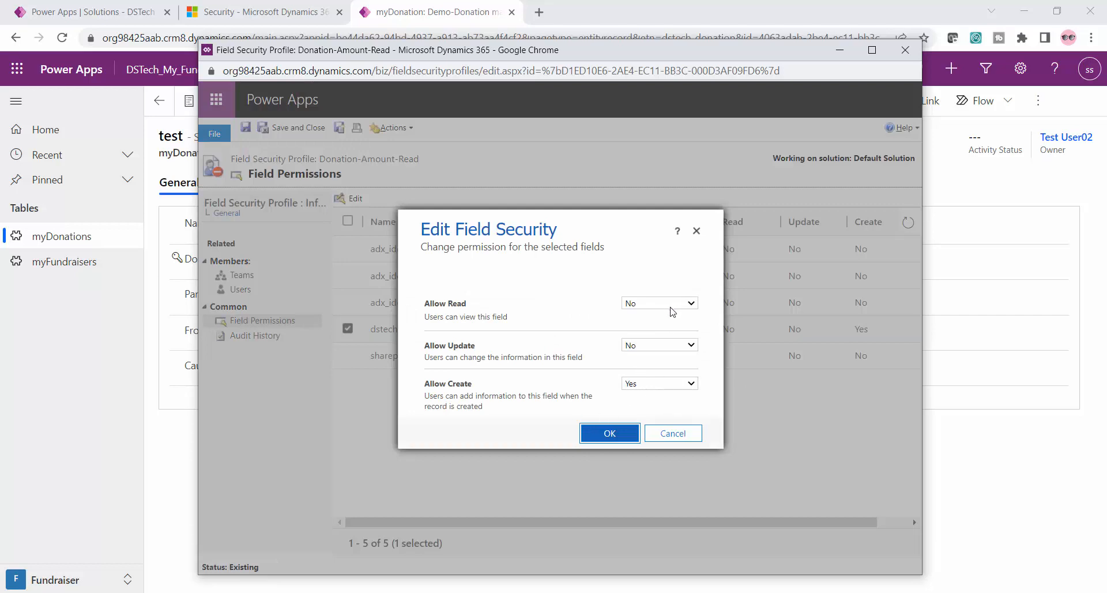
left_click(665, 349)
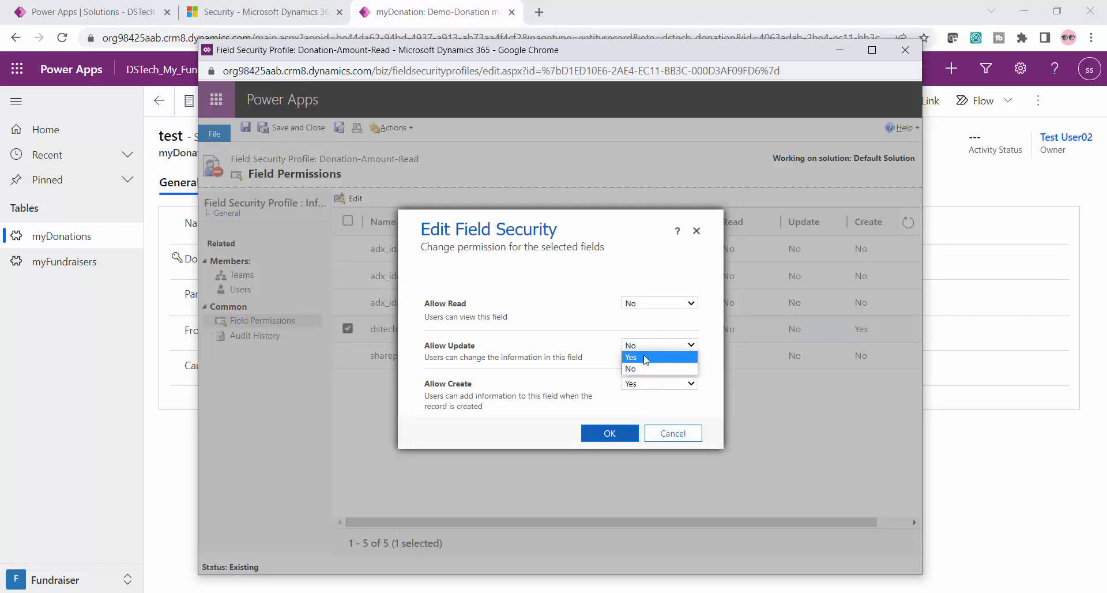
left_click(646, 357)
left_click(614, 435)
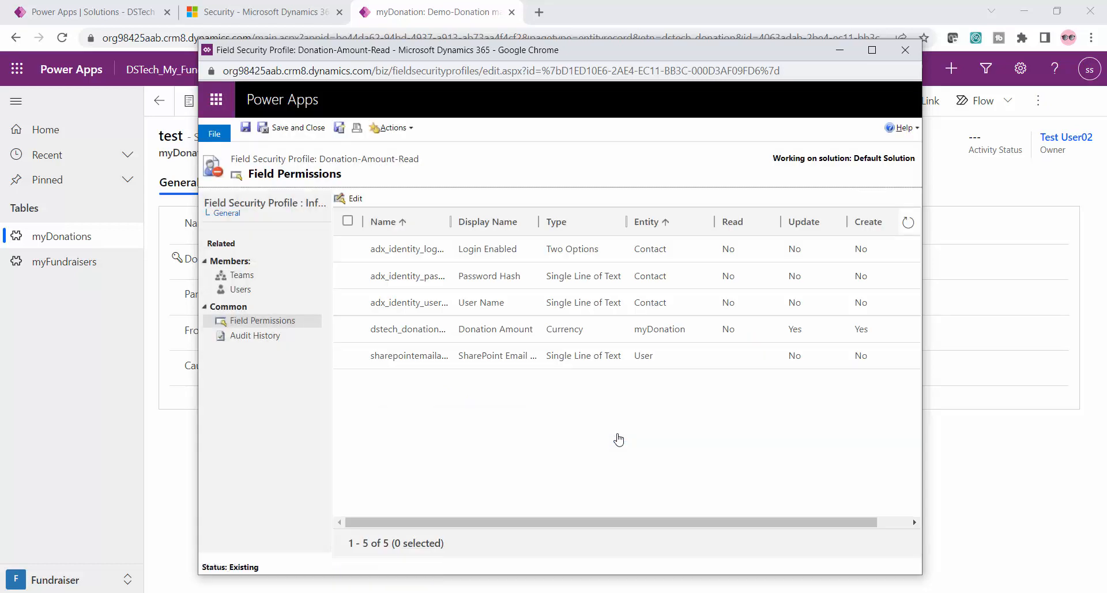
left_click(247, 127)
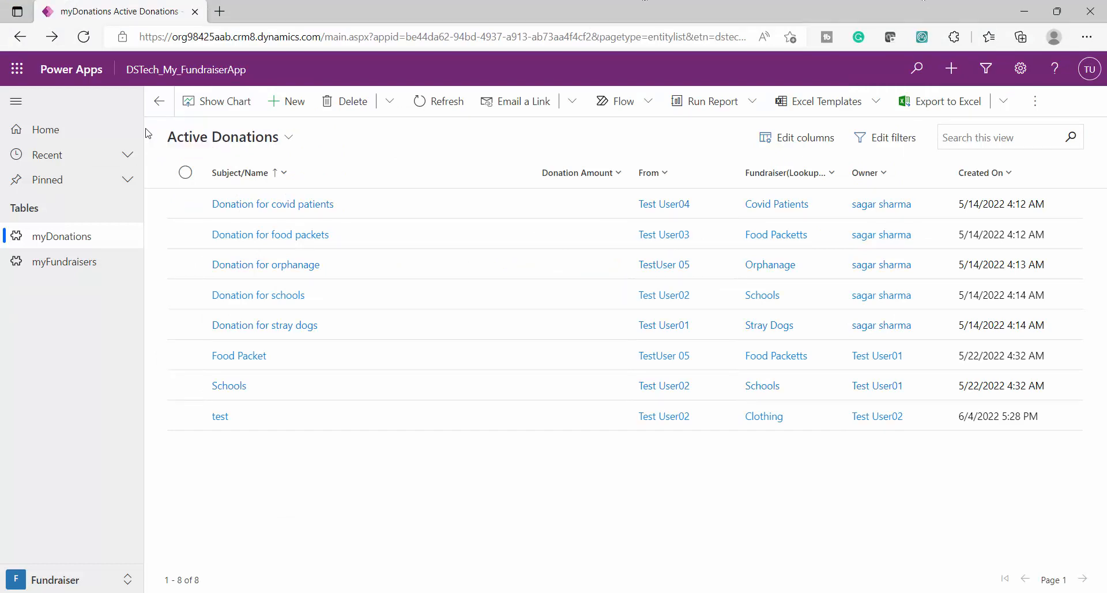
Open the developer tools in the test user's Edge session and reload Active Donations with an emptied cache
key("F12")
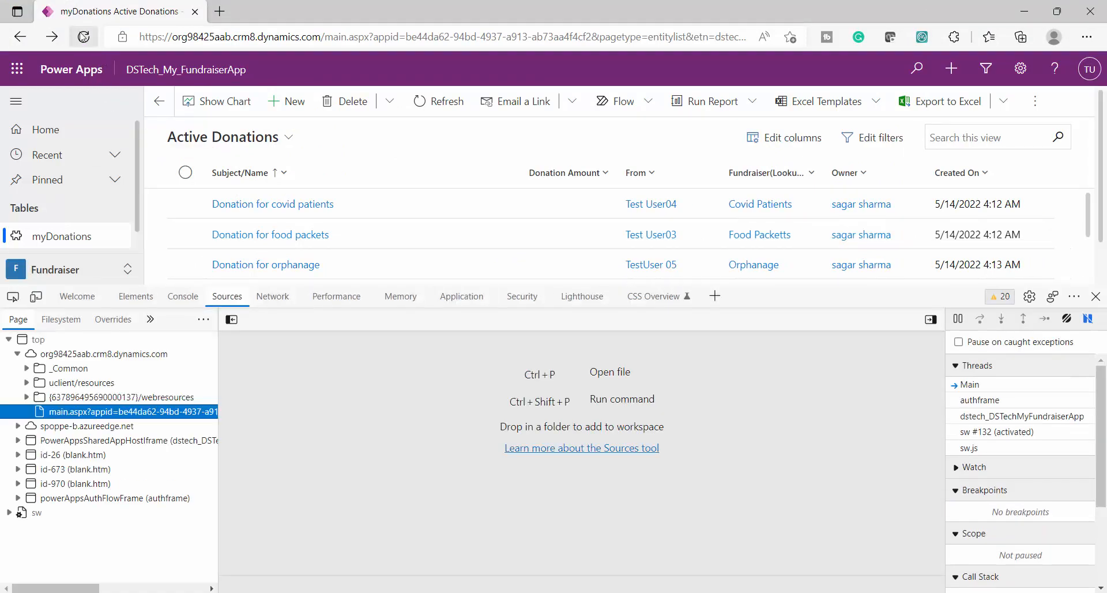
right_click(85, 37)
left_click(129, 113)
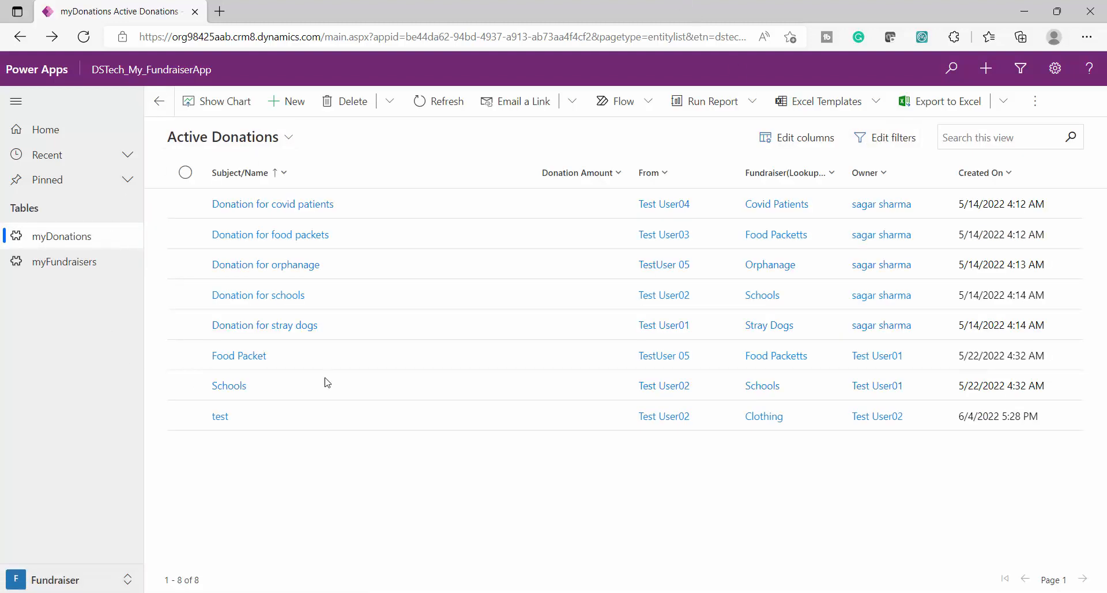
Open the test donation, set its Donation Amount to 9686, and save and close the record
left_click(186, 416)
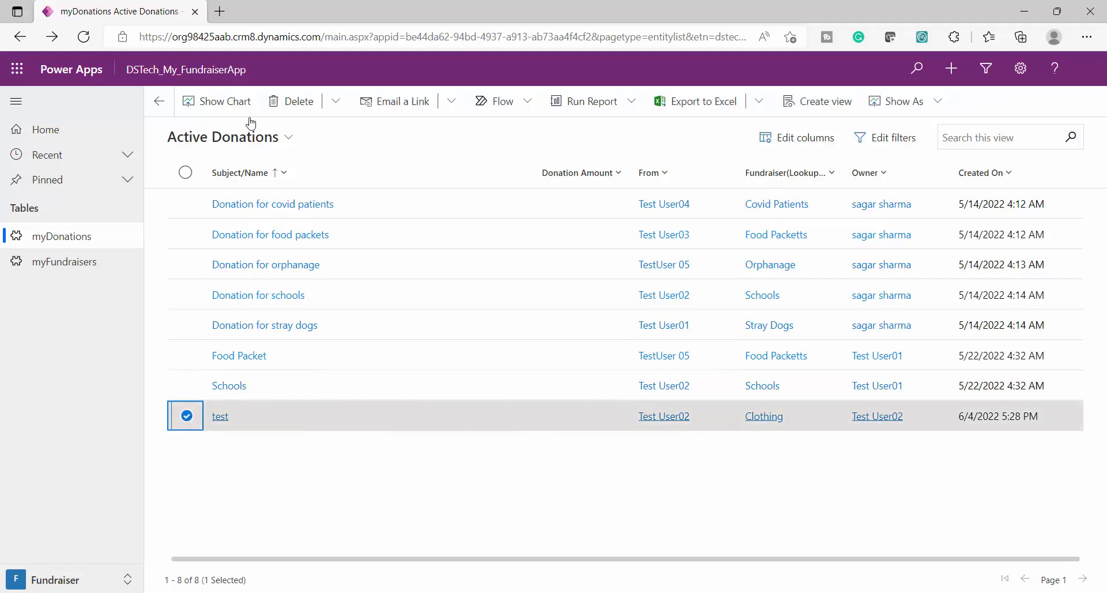
left_click(220, 417)
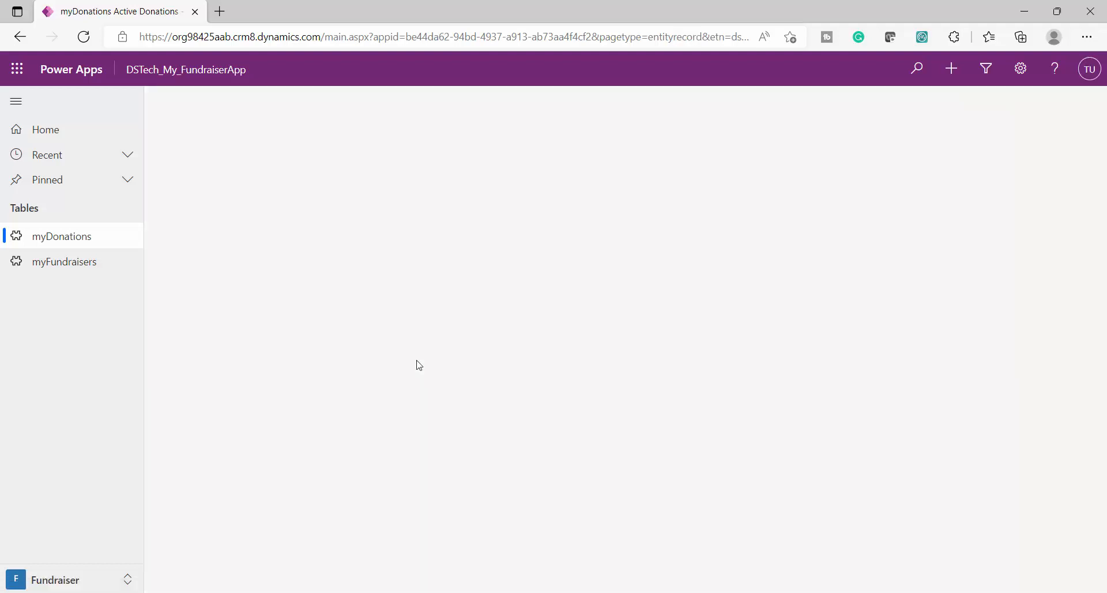
left_click(367, 248)
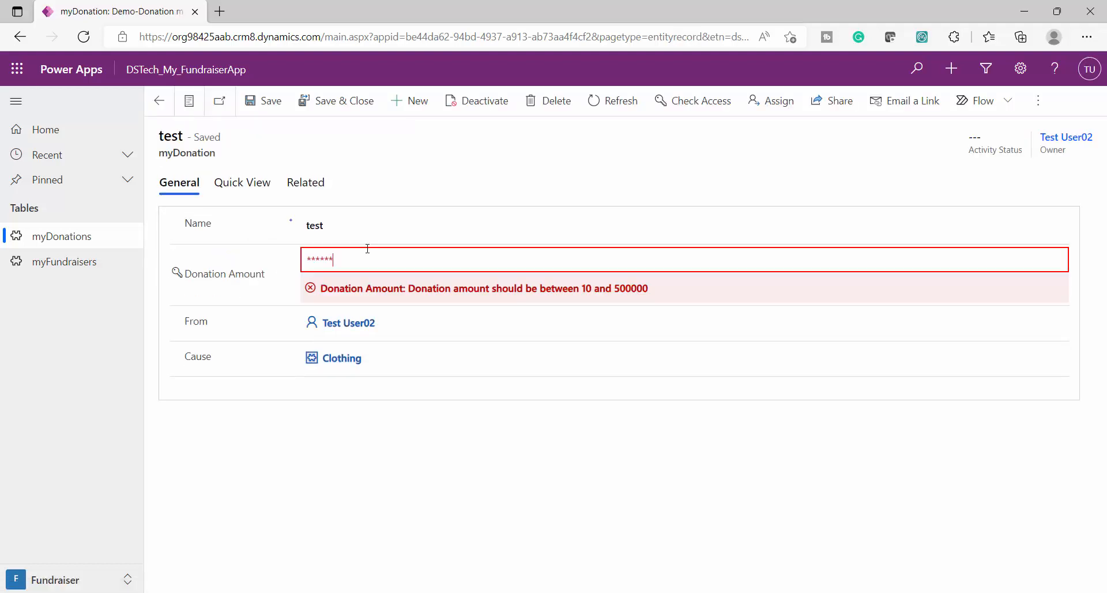
double_click(368, 258)
type("9686")
left_click(335, 107)
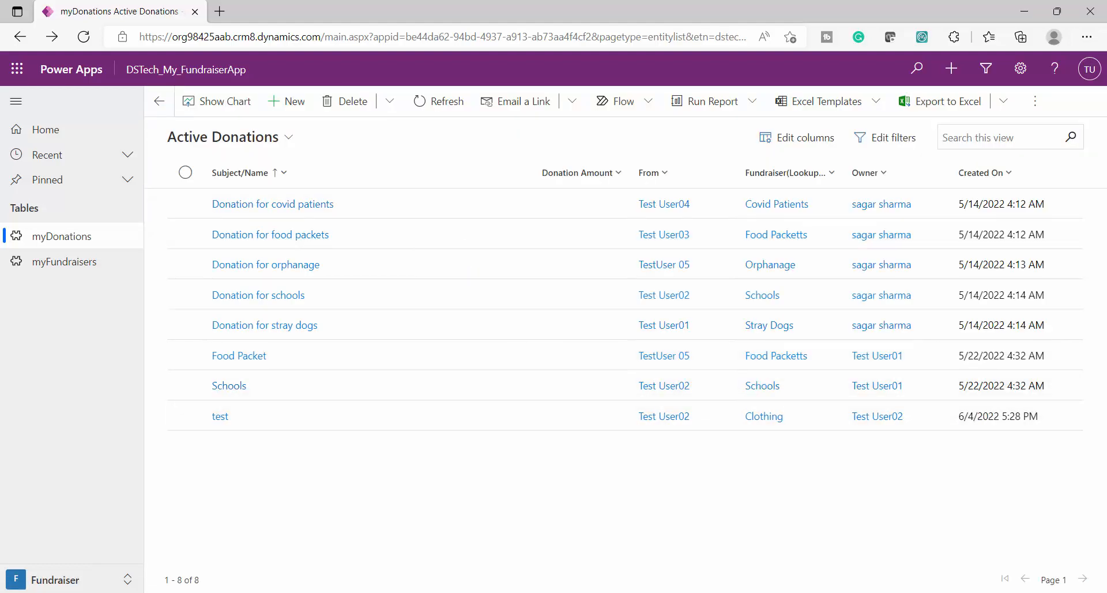
Switch to the administrator's Chrome session and reload the test donation to check its Donation Amount
key("alt+Tab")
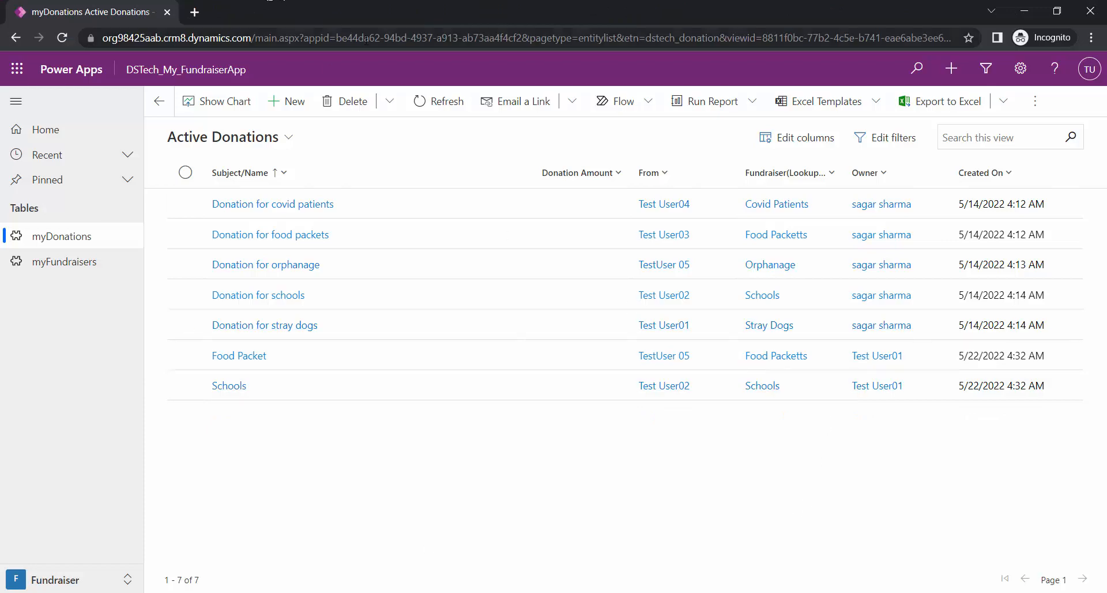
left_click(338, 38)
left_click(299, 592)
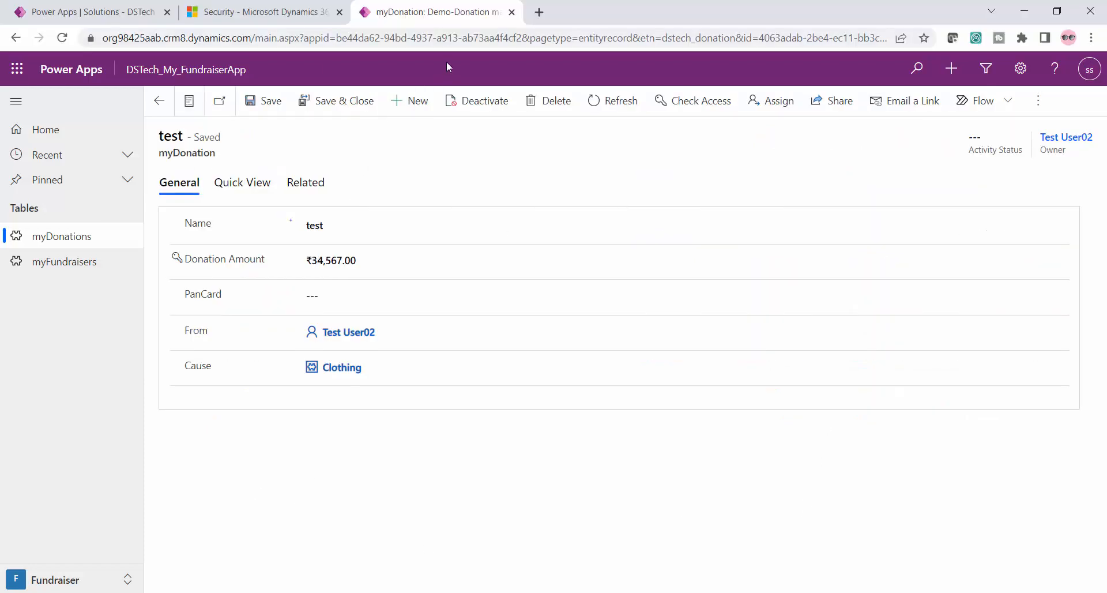
left_click(459, 44)
key("Return")
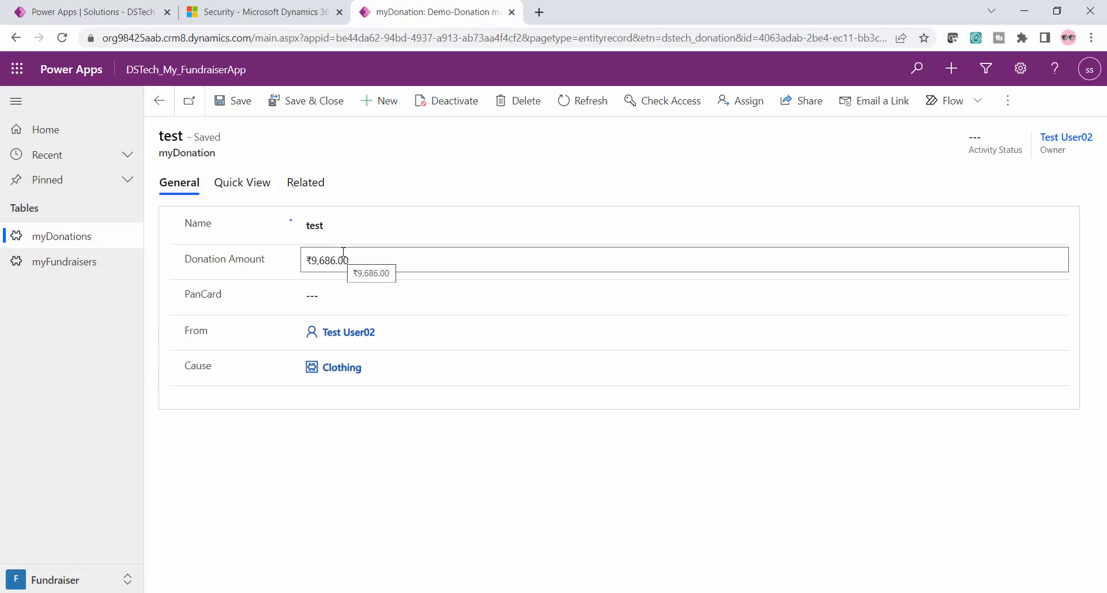
Close the Donation-Amount-Read field permissions window and return to the Field Security Profiles list
left_click(364, 525)
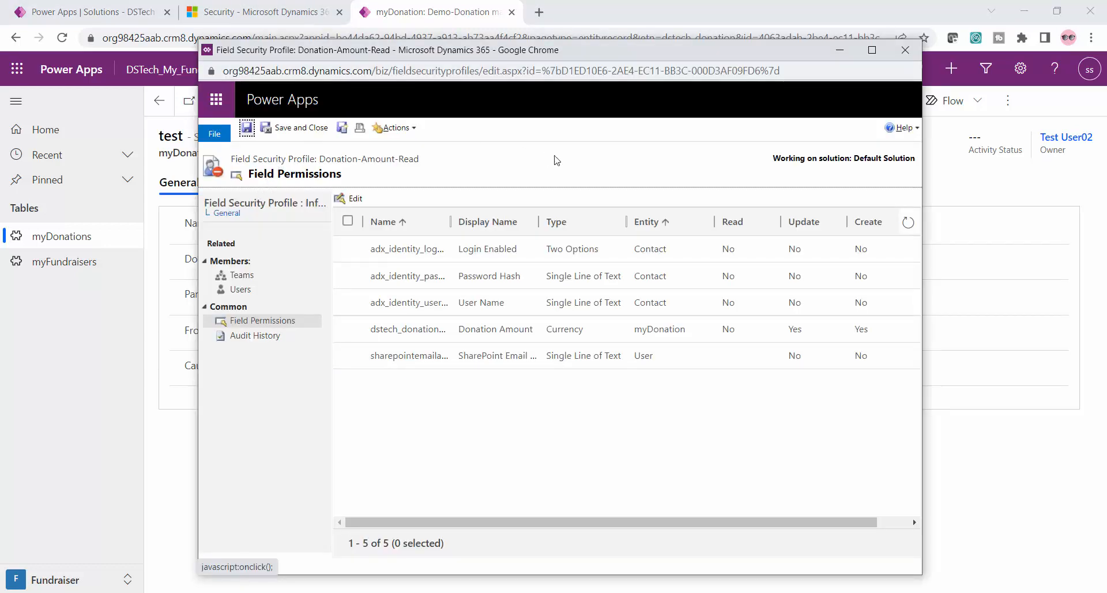
left_click(906, 50)
left_click(258, 7)
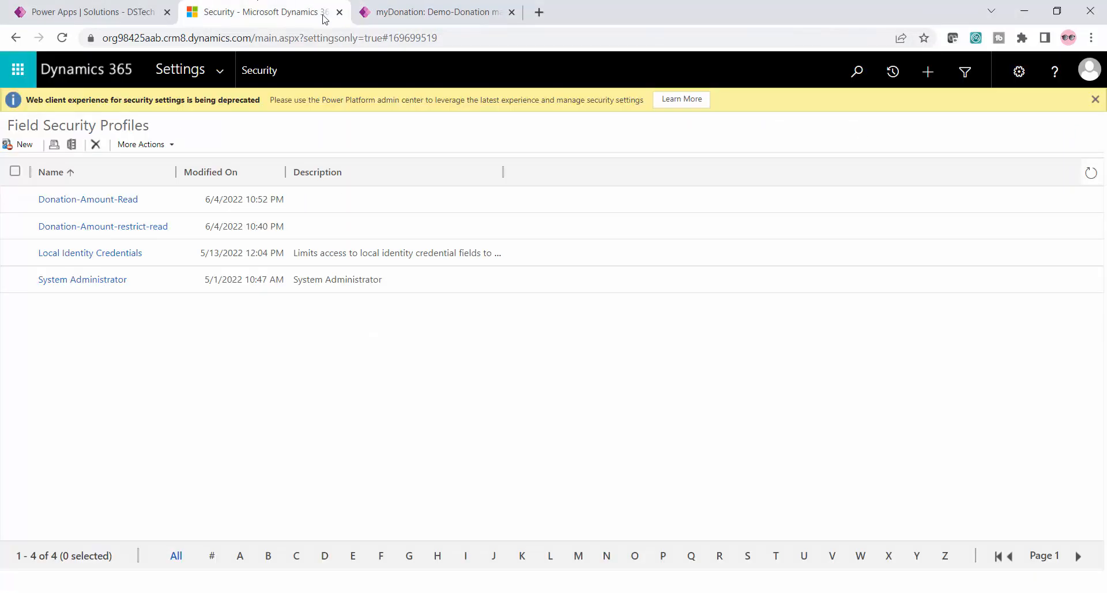
Rename the Donation-Amount-Read field security profile as Donation-Amount-Update/Create, and save and close it
left_click(26, 144)
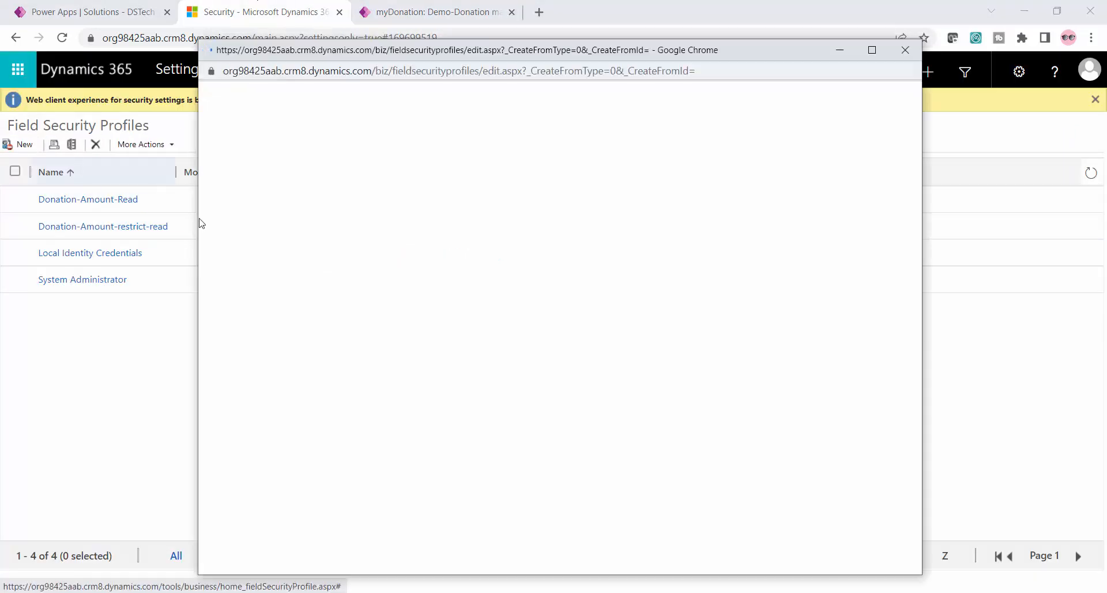
left_click(104, 198)
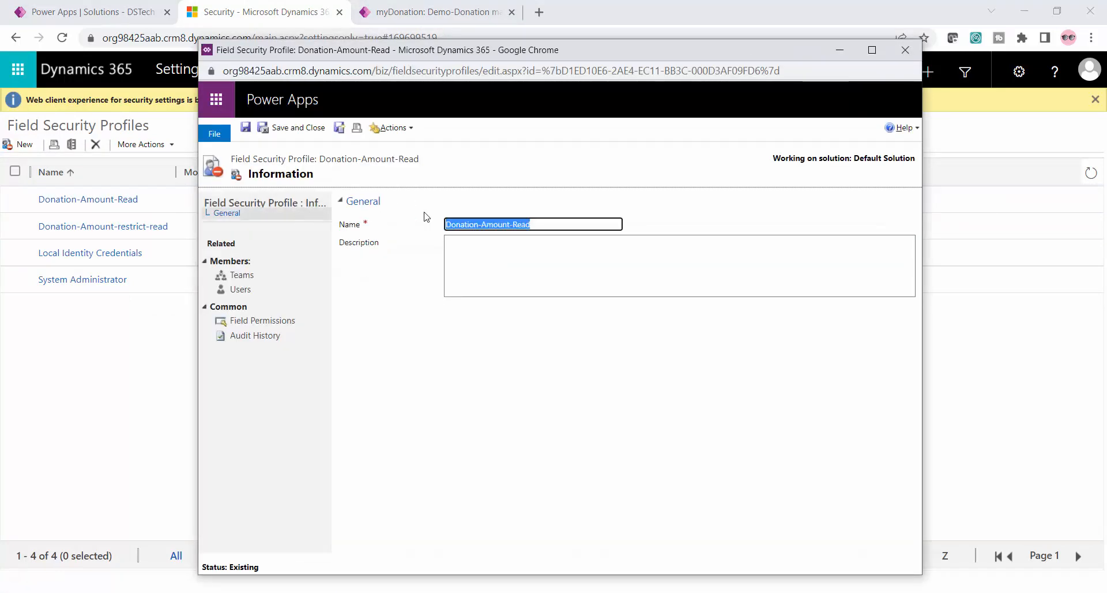
left_click(550, 223)
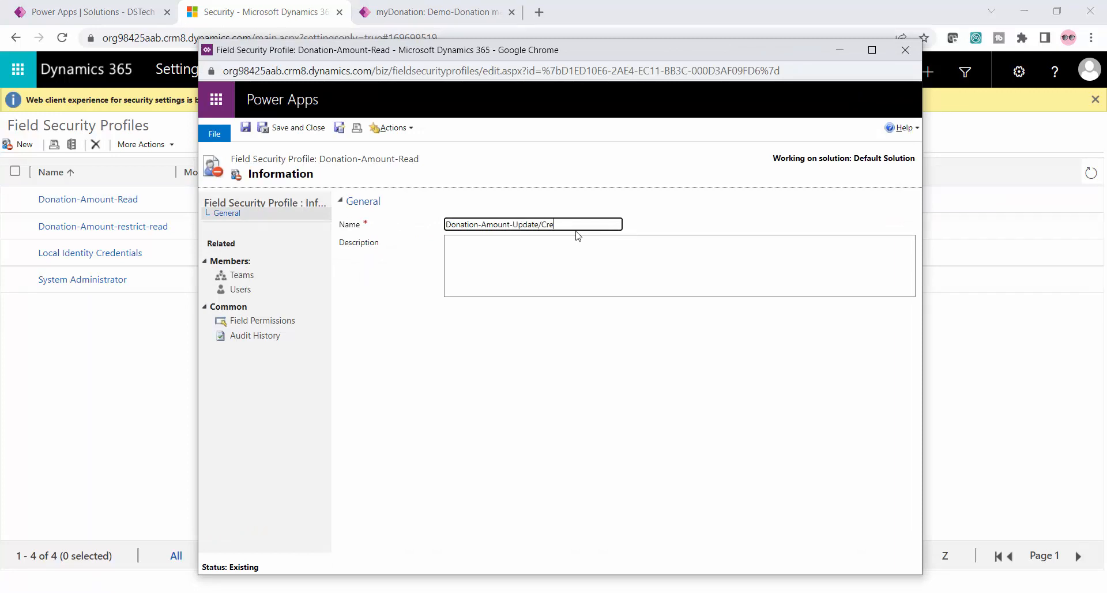
type("Update/Cret")
key("BackSpace")
type("ate")
left_click(289, 129)
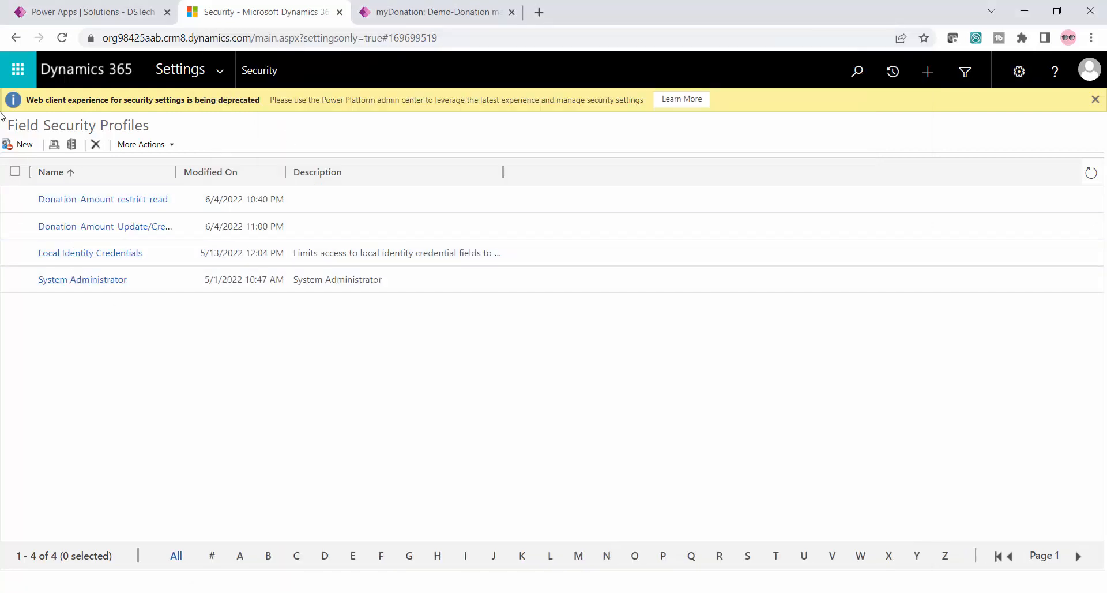
Create a new field security profile named Donation-Amount-Read and save it
left_click(22, 144)
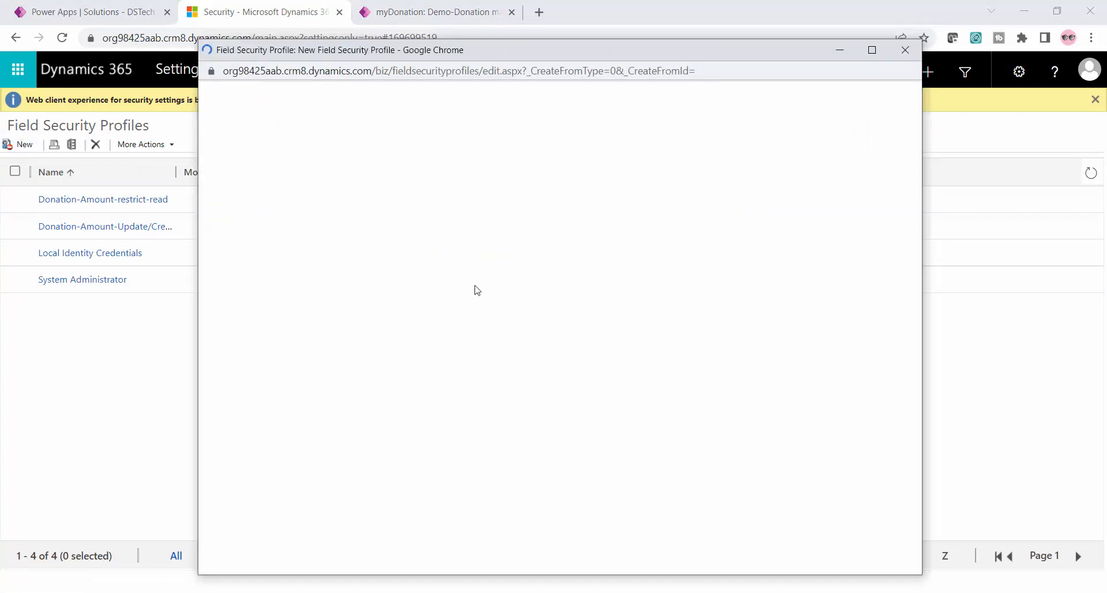
left_click(517, 225)
type("Donation-Am")
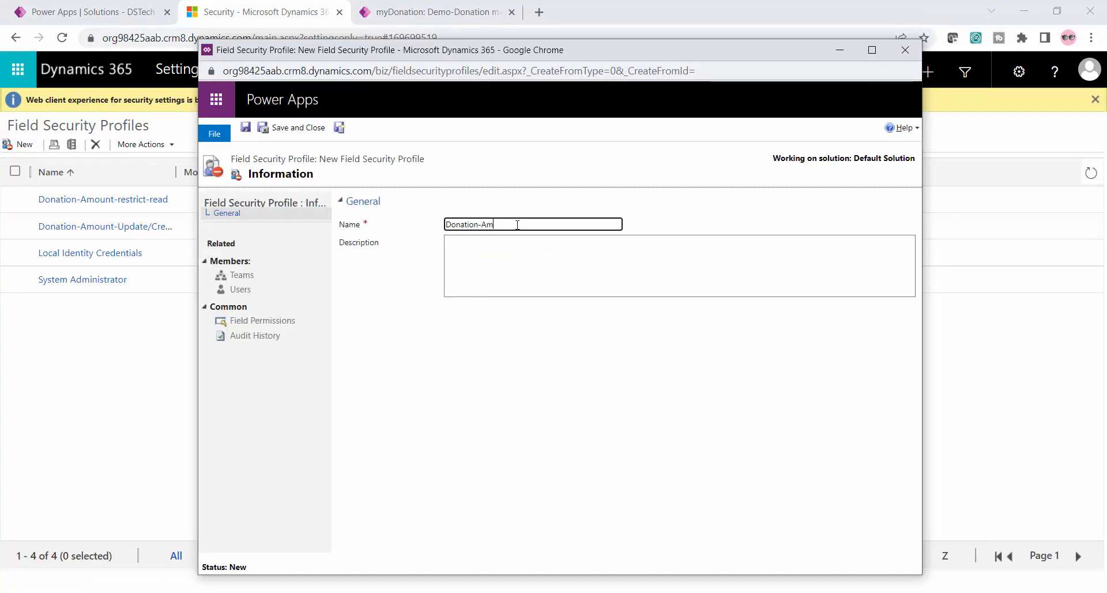
type("ount-REad")
left_click(252, 291)
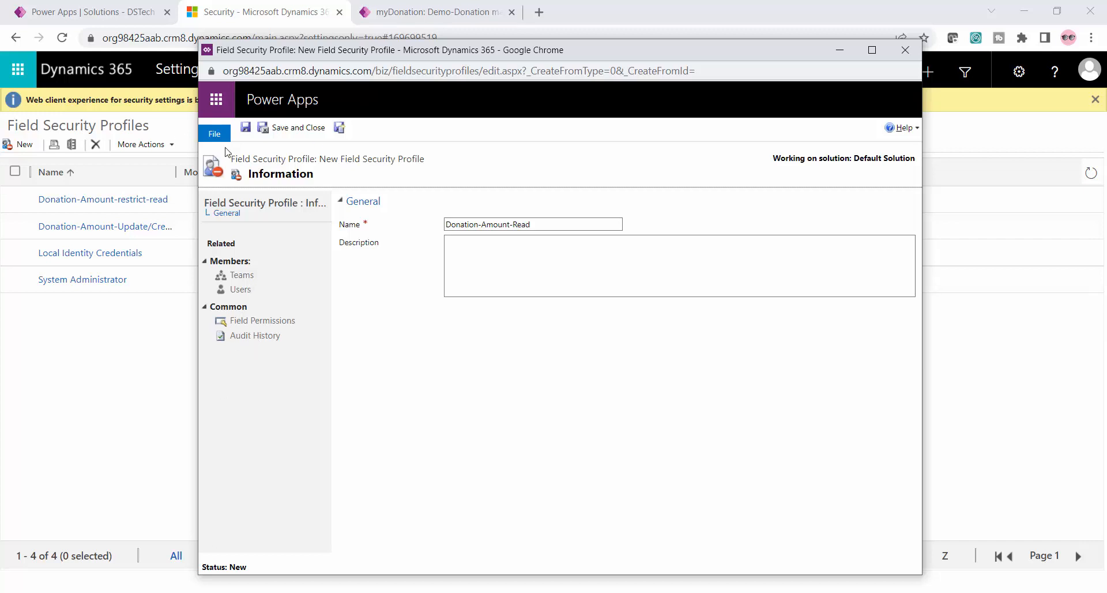
left_click(245, 127)
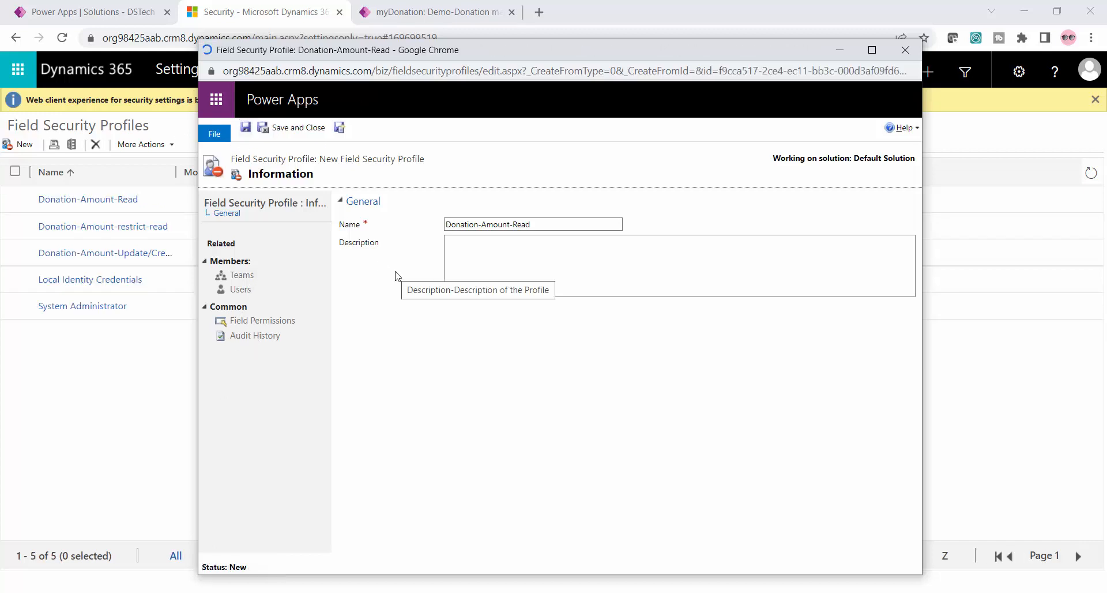
Start adding a user to the new Donation-Amount-Read profile and search the user lookup for testuser03
left_click(249, 293)
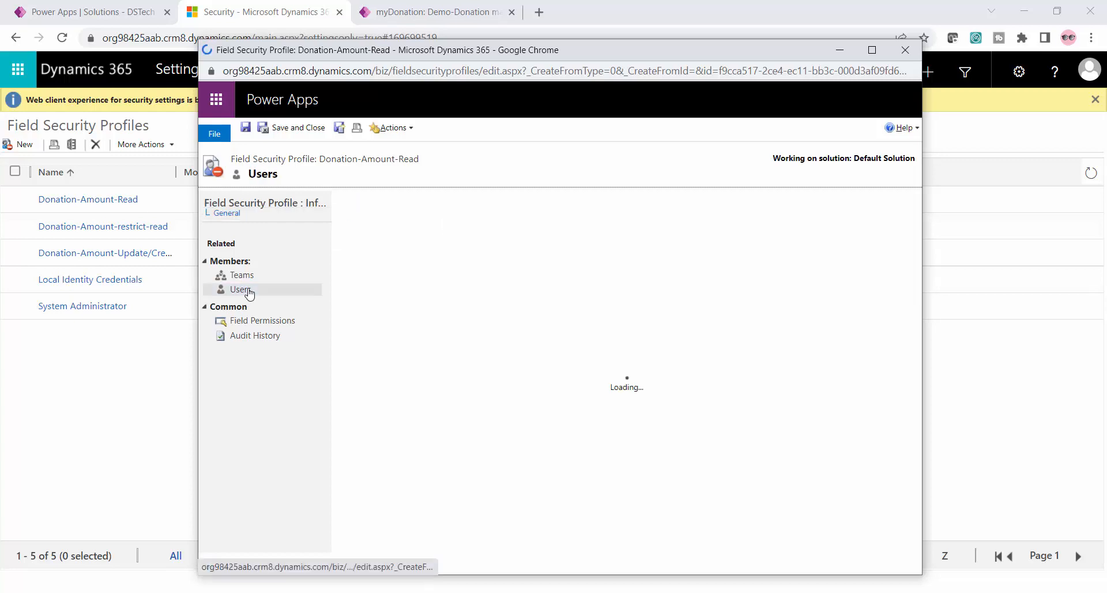
left_click(357, 224)
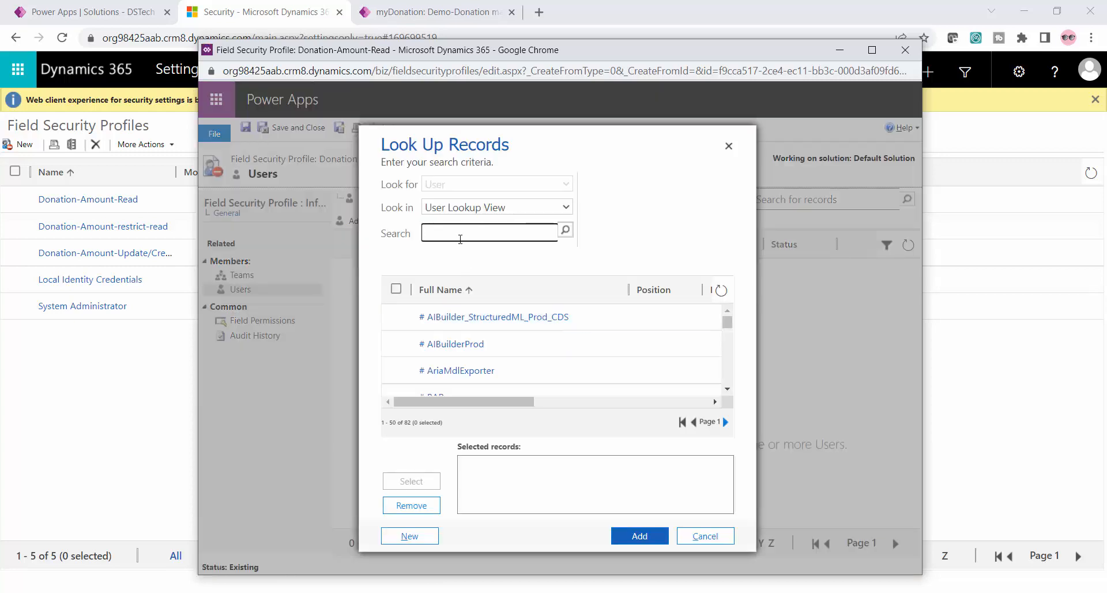
type("te")
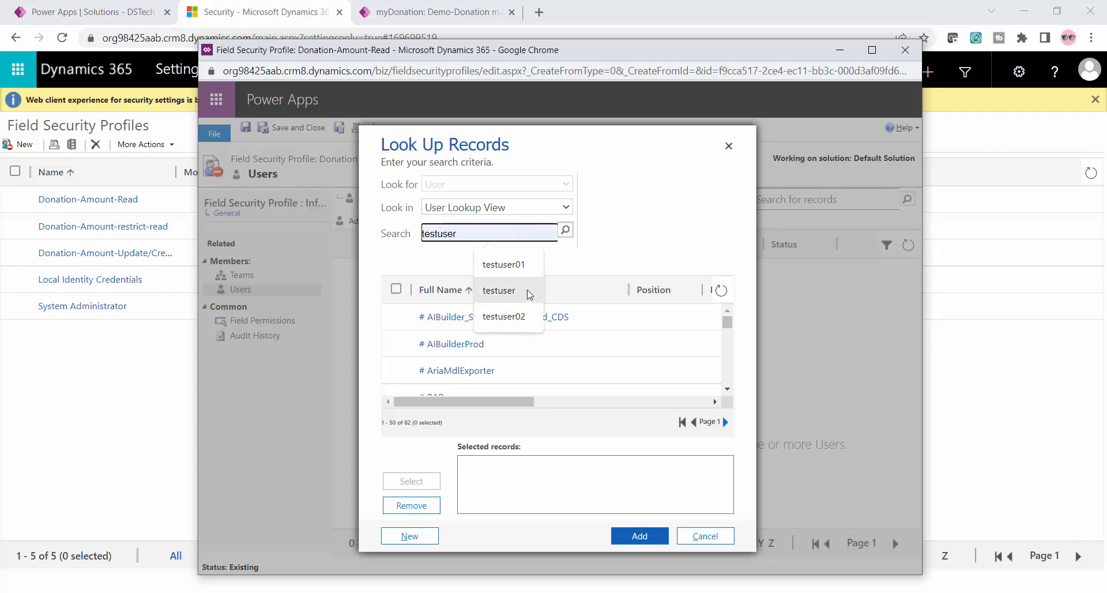
type("st0")
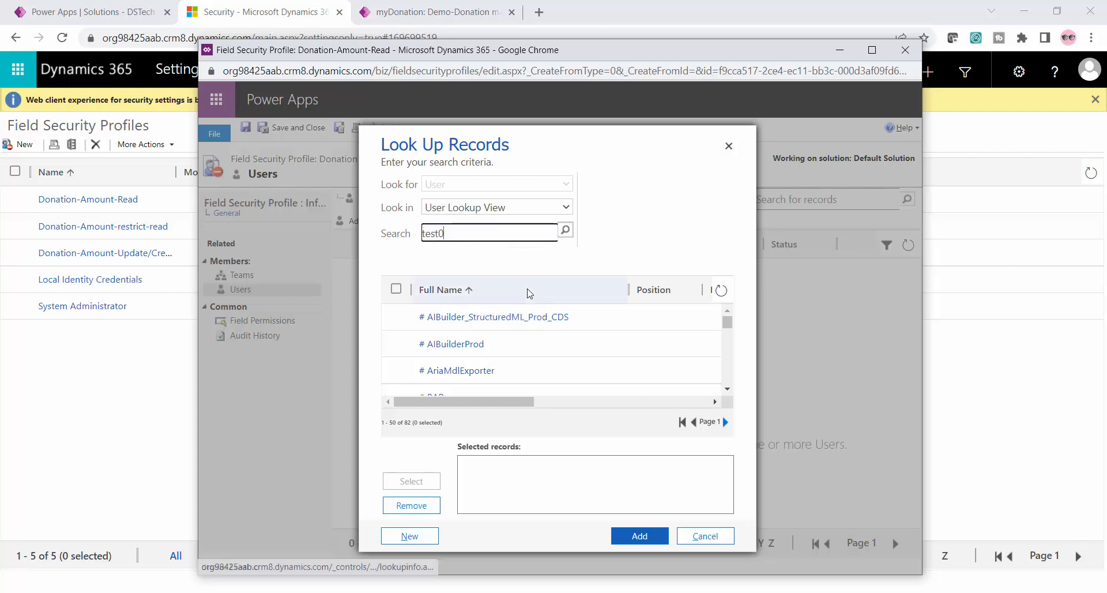
type("3")
key("BackSpace")
key("BackSpace")
type("u")
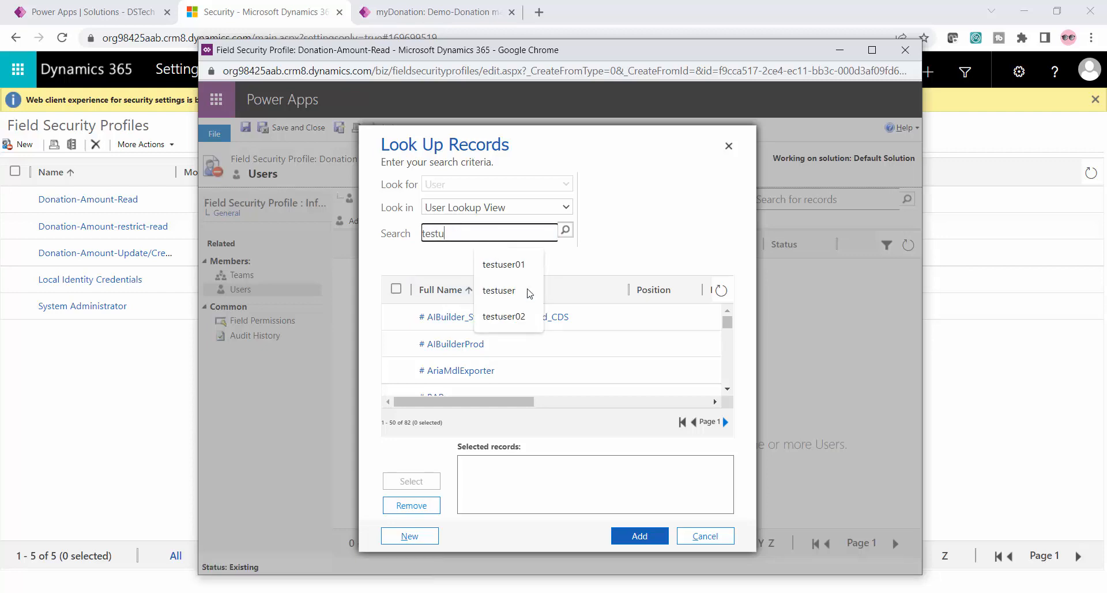
type("ser03")
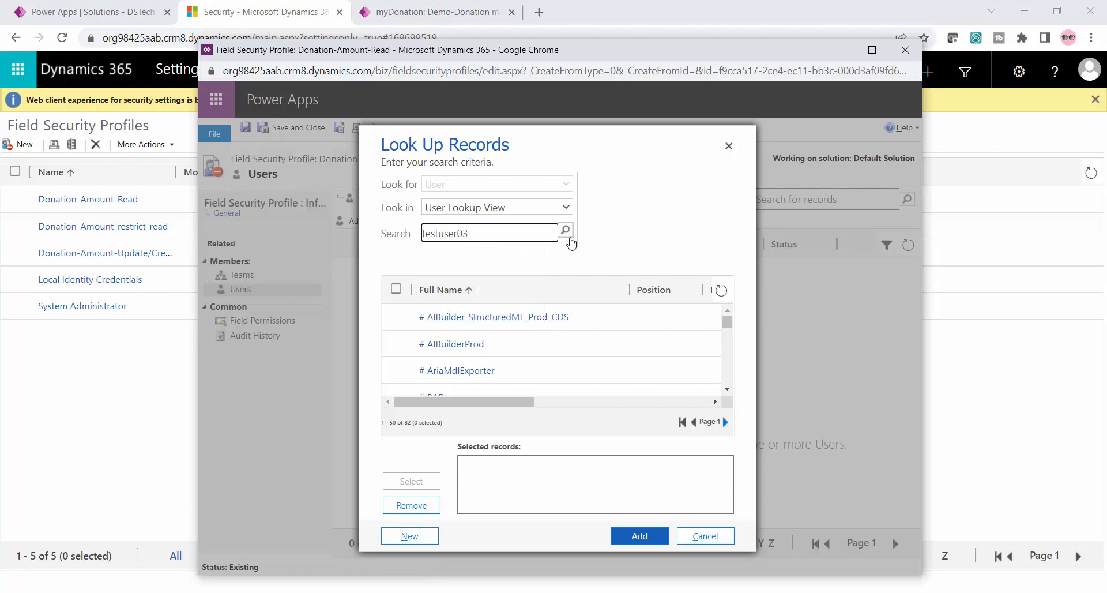
left_click(565, 231)
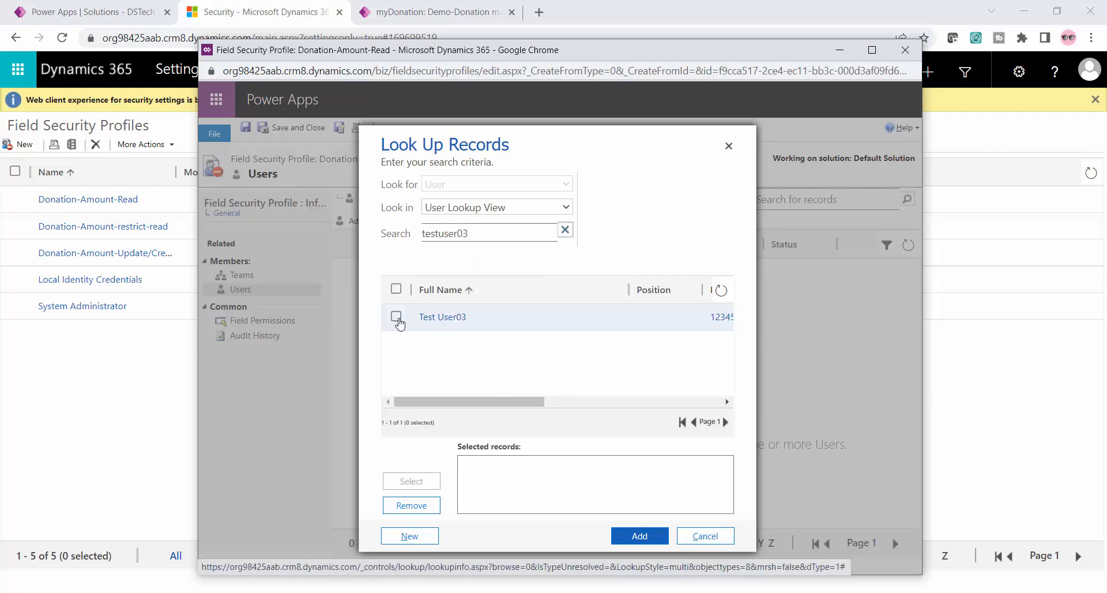
Add Test User03 to the Donation-Amount-Read profile's users, and save and close the profile
left_click(396, 316)
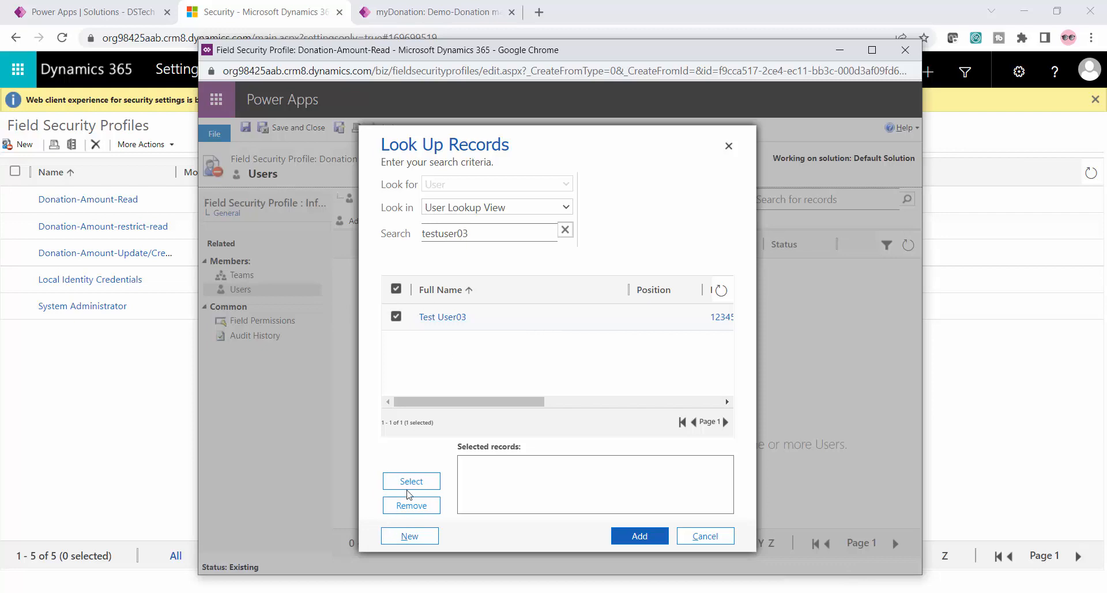
left_click(410, 482)
left_click(635, 534)
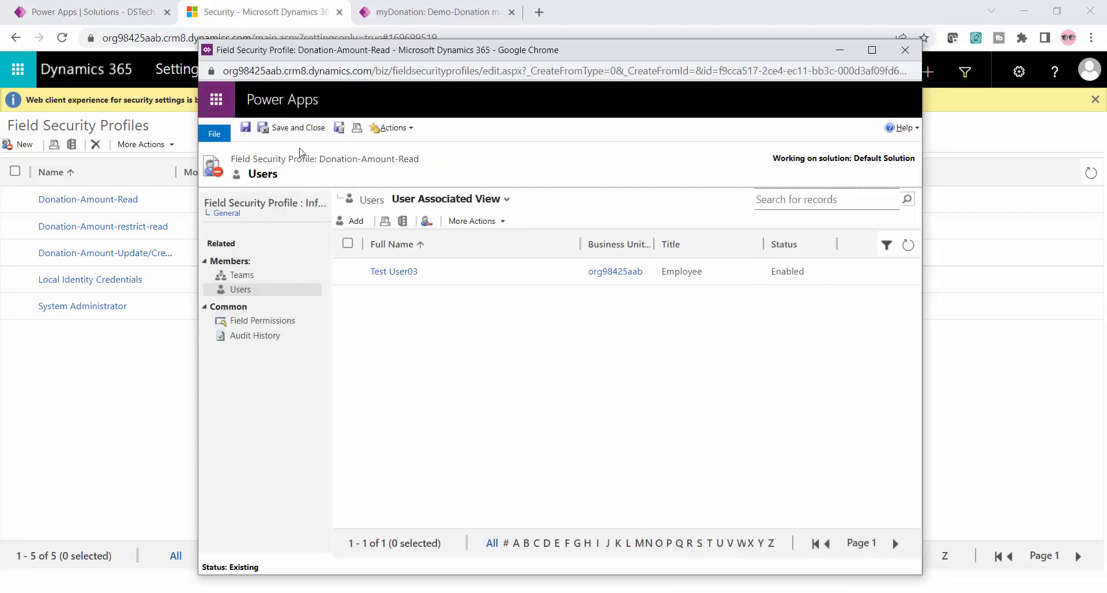
left_click(277, 128)
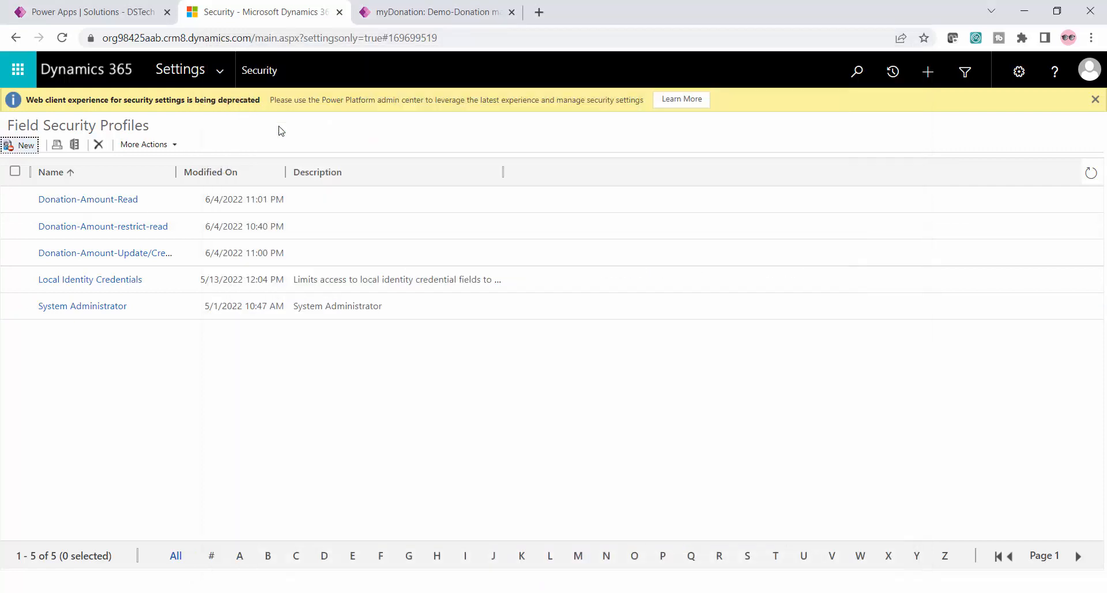
Switch to the incognito Chrome session and sign Test User01 out
key("alt+Tab")
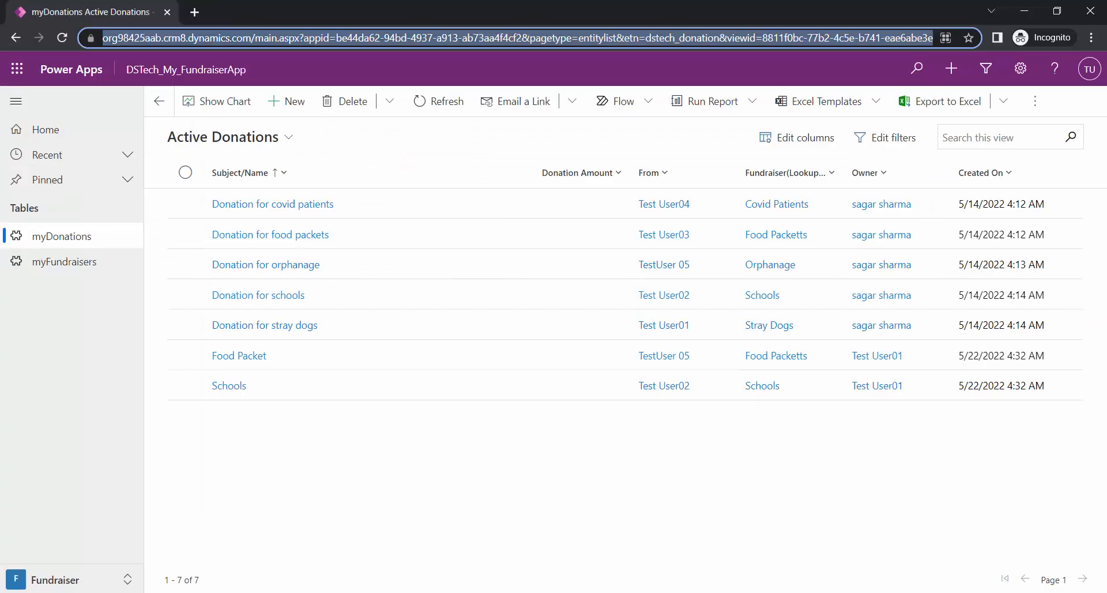
left_click(1089, 69)
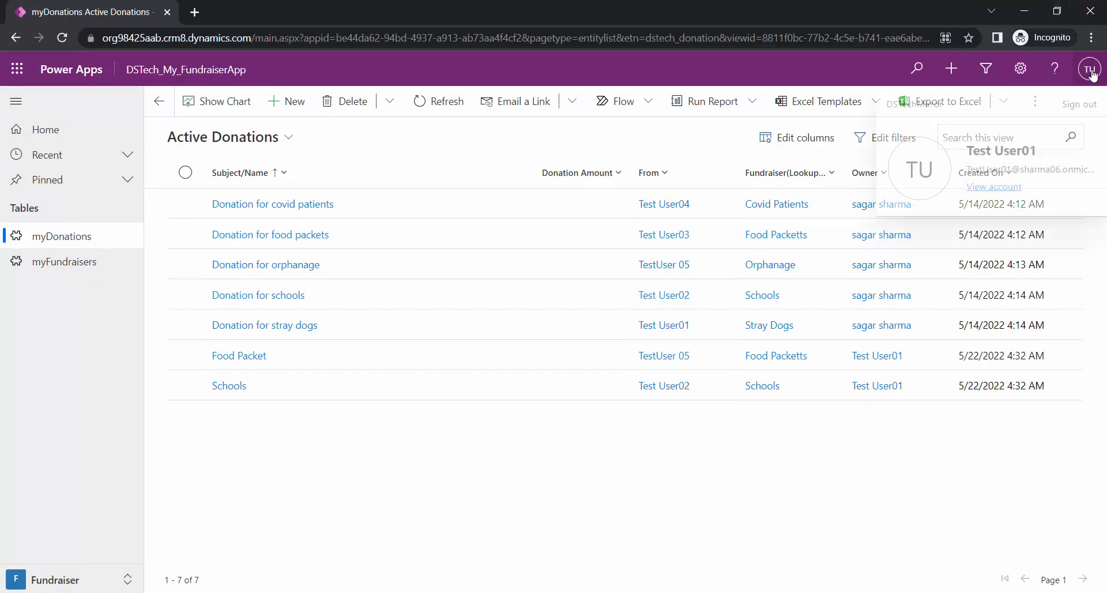
left_click(1079, 104)
Take the test donation's web address from the administrator's Chrome session and open it in the incognito window
key("alt+Tab")
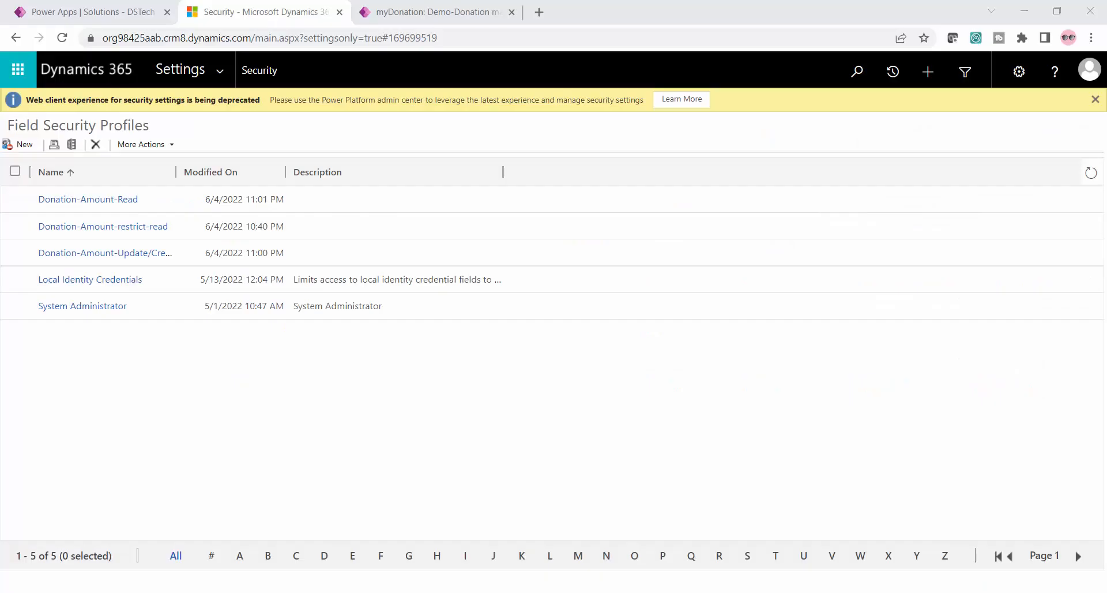
left_click(438, 12)
left_click(477, 38)
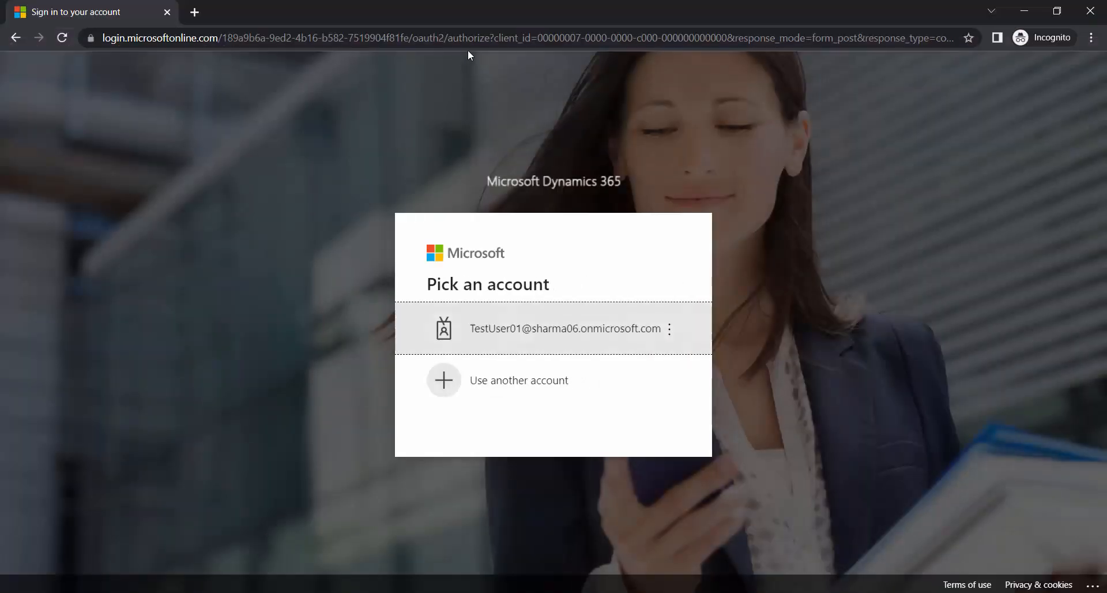
left_click(468, 39)
Choose to sign in with another account and enter Test User03's e-mail address as the sign-in name
left_click(553, 381)
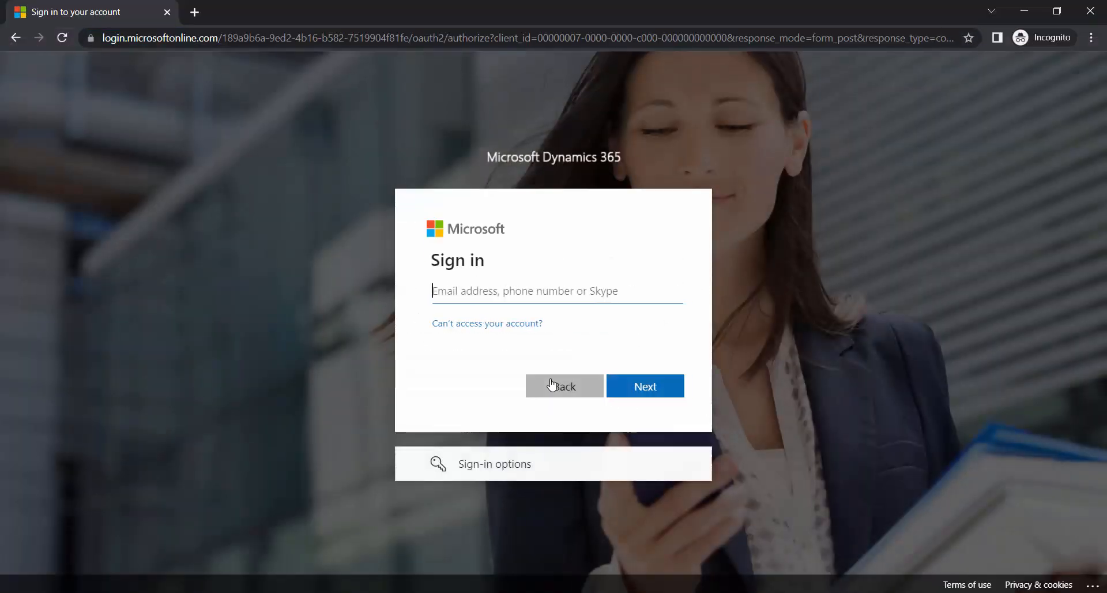
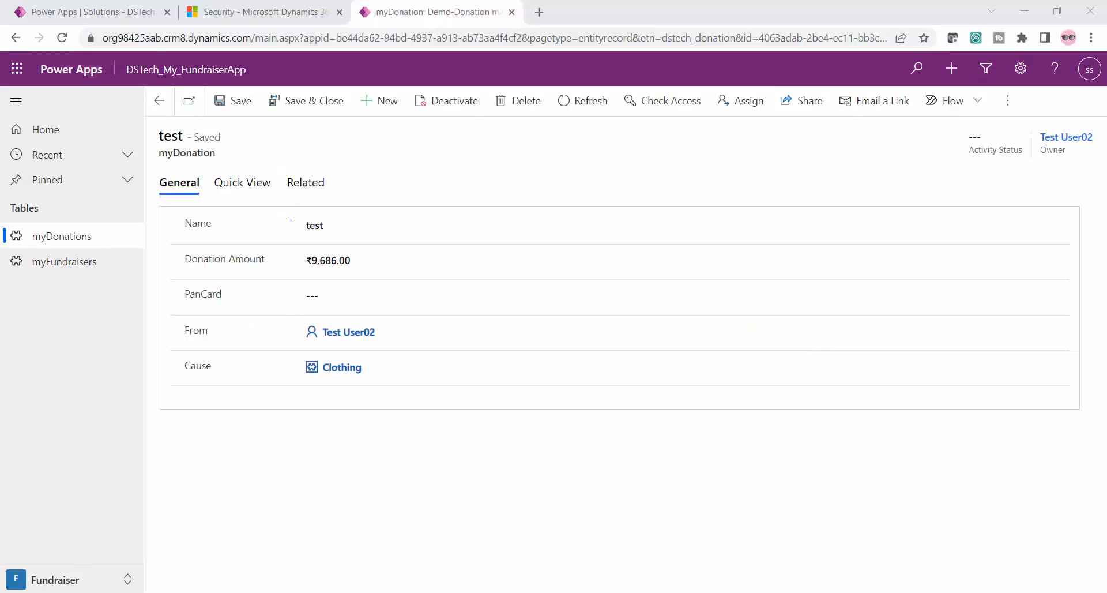
Switch to the administrator's Chrome session and open the field permissions of the Donation-Amount-Read security profile
left_click(258, 27)
left_click(277, 7)
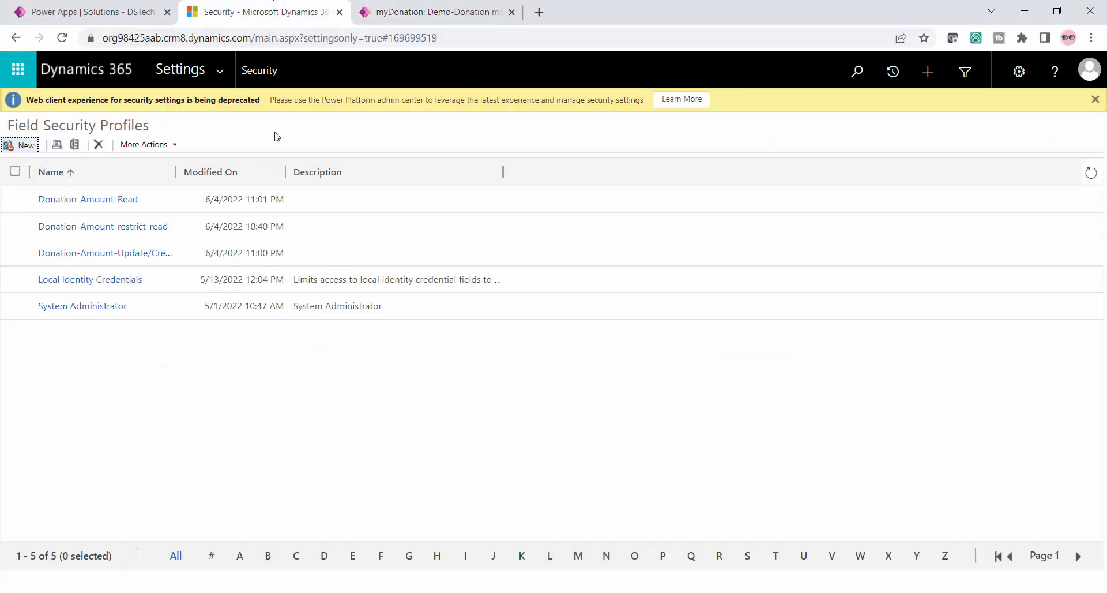
left_click(92, 201)
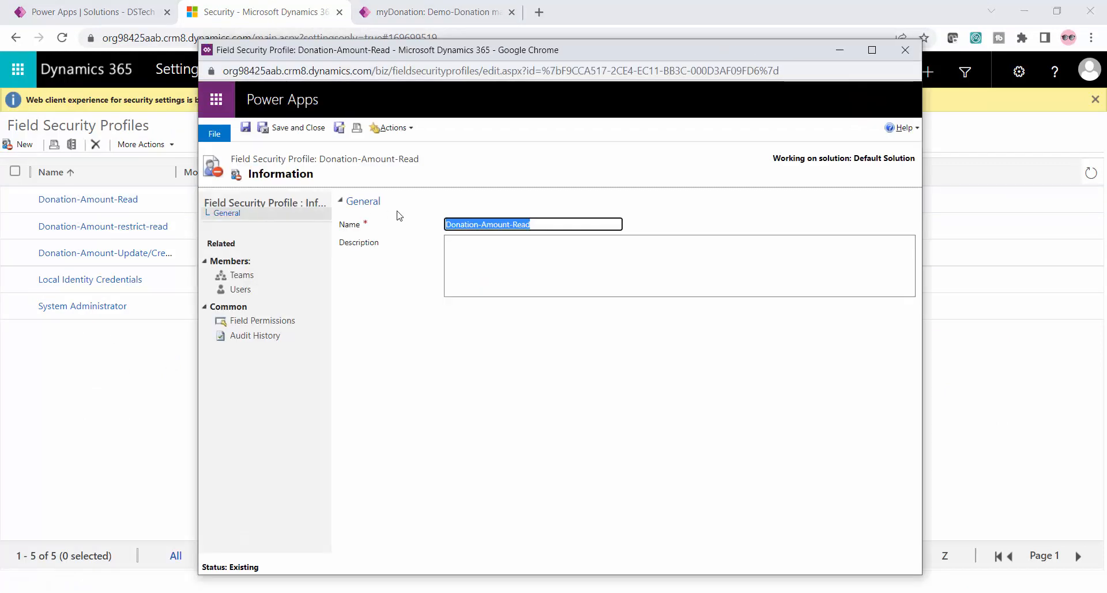
left_click(263, 323)
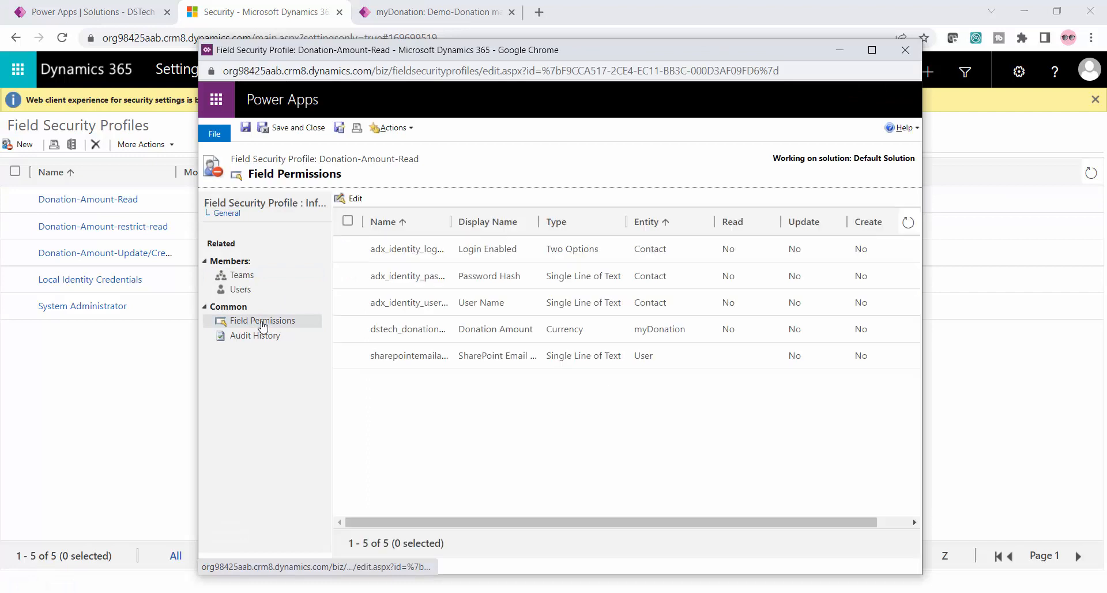
Set Allow Read to Yes for myDonation's Donation Amount field, and save and close the profile
left_click(348, 328)
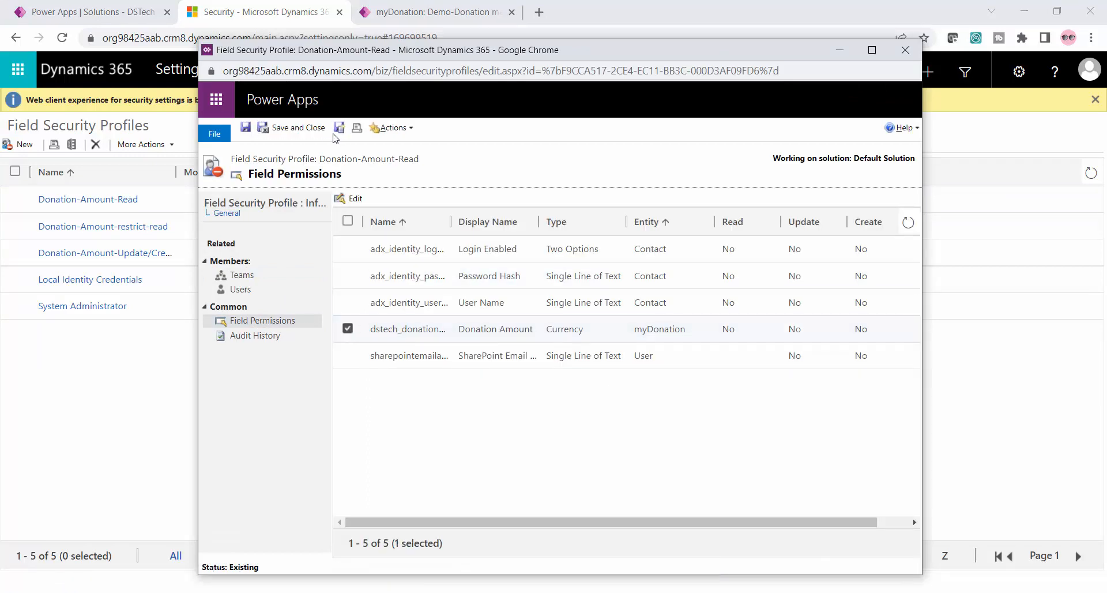
left_click(350, 199)
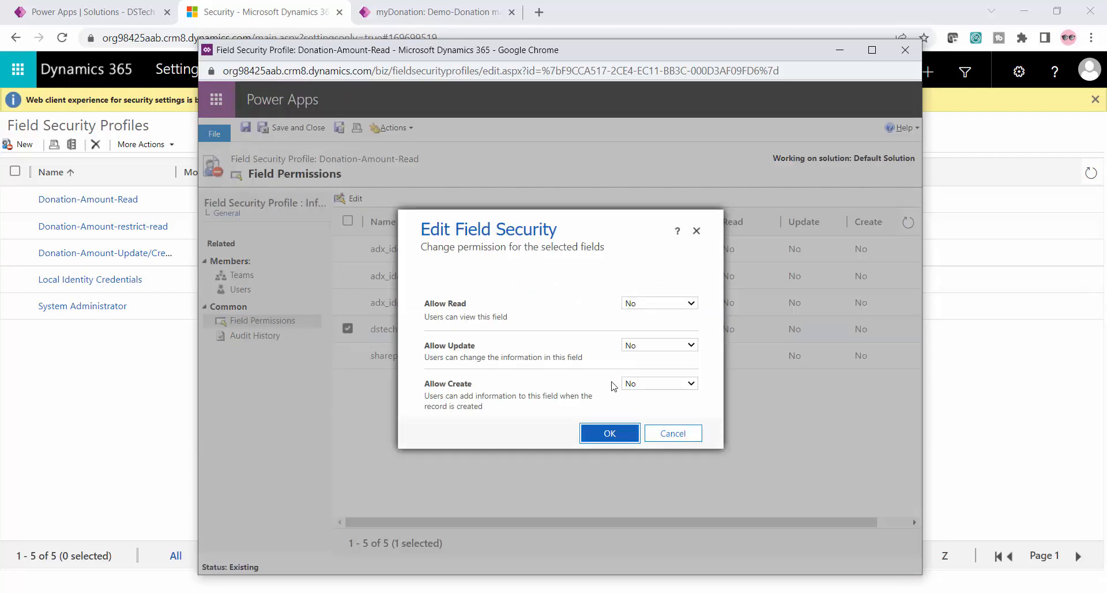
left_click(640, 309)
left_click(641, 325)
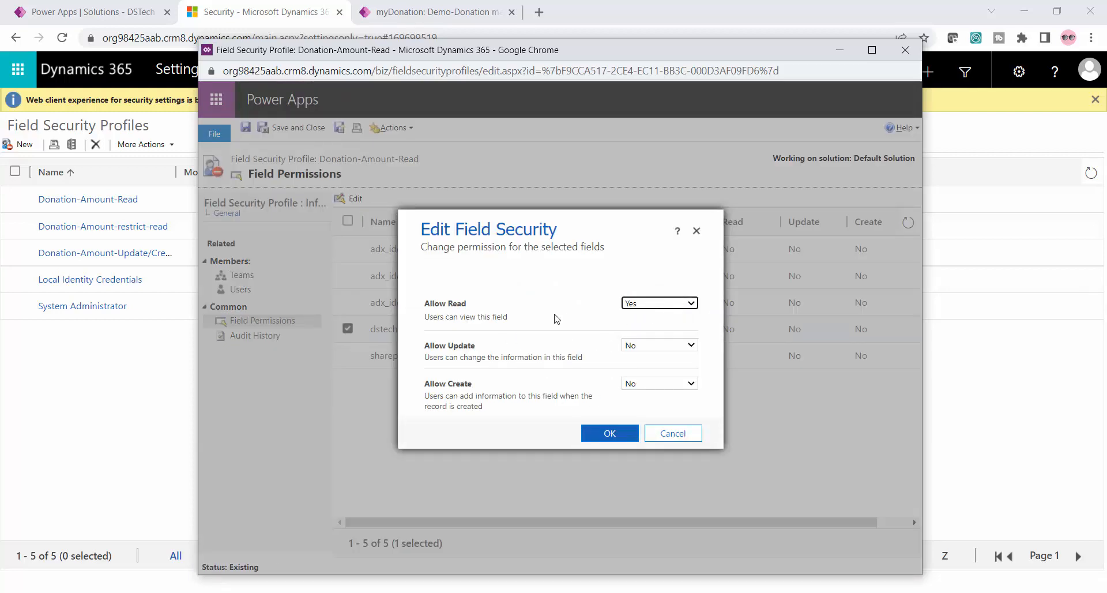
left_click(596, 433)
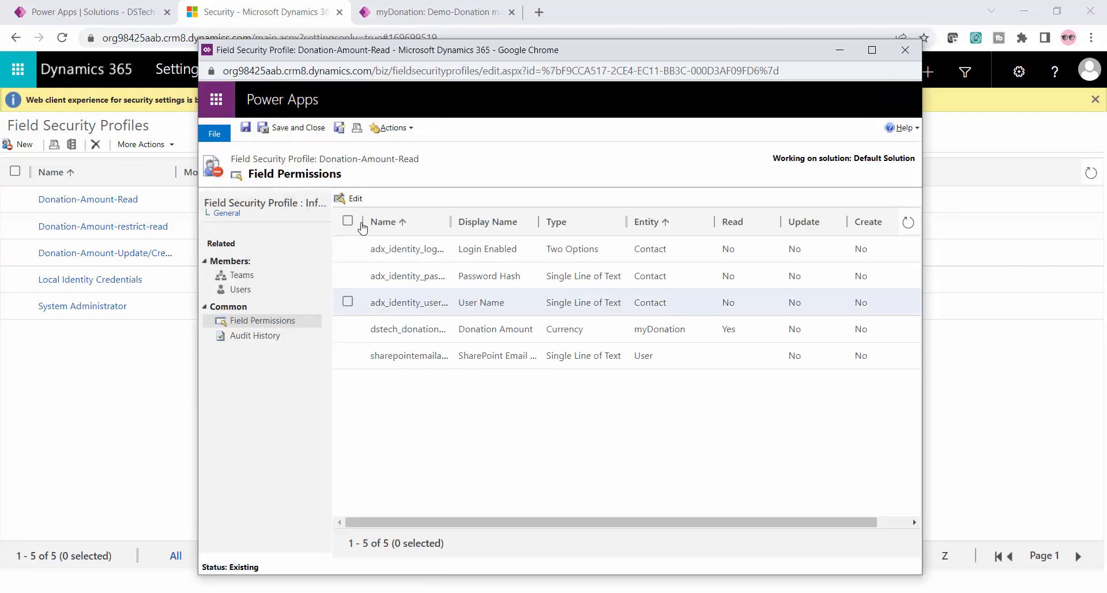
left_click(282, 129)
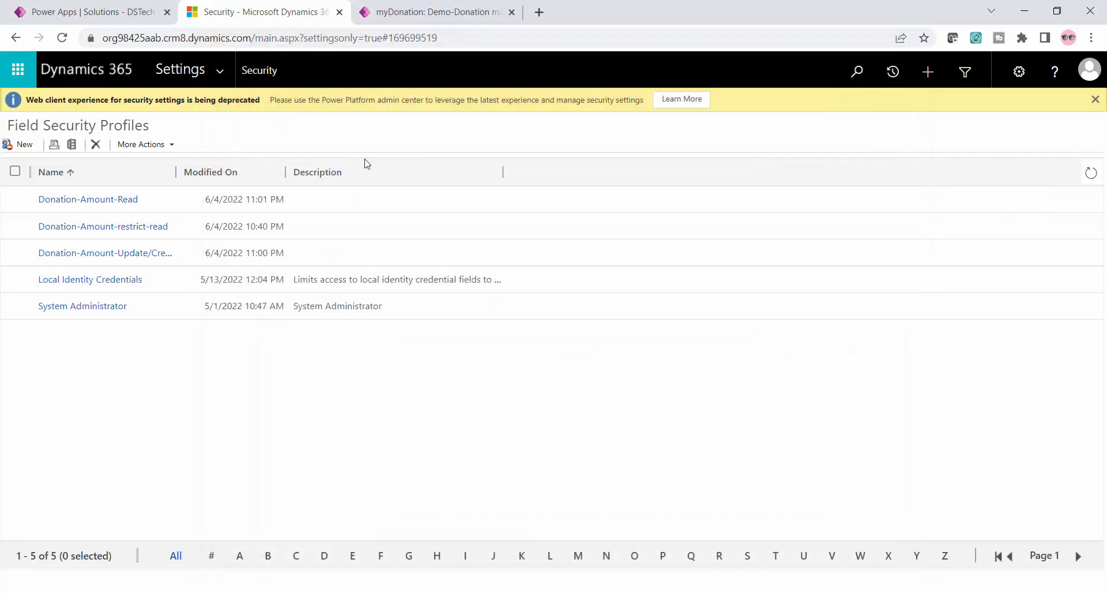
Switch back to the incognito Chrome session and reload the Active Donations view to check the Donation Amount column
left_click(346, 588)
left_click(398, 34)
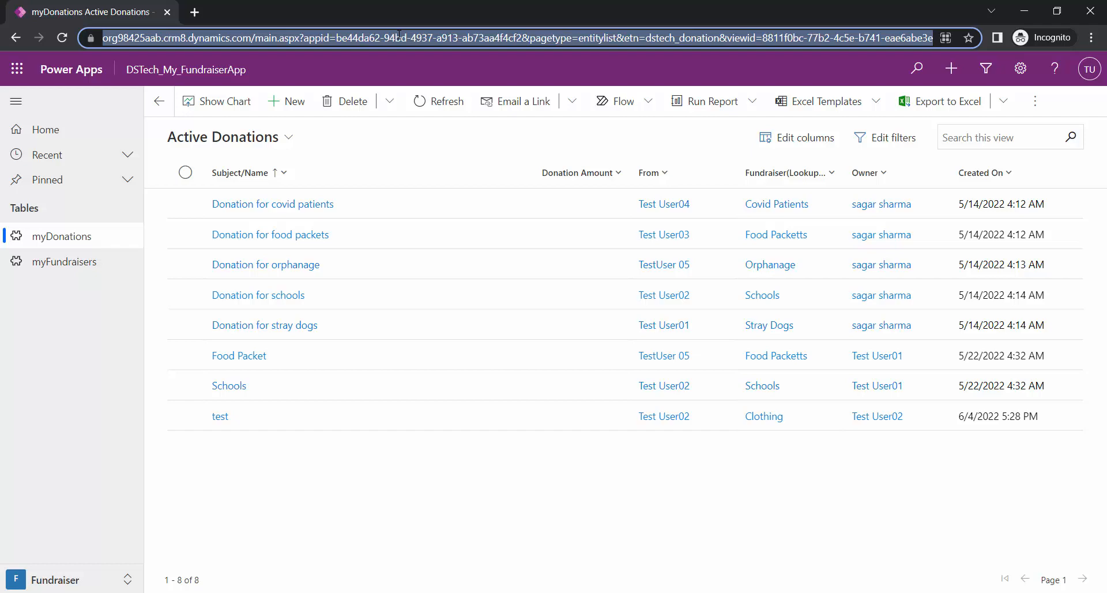
key("Return")
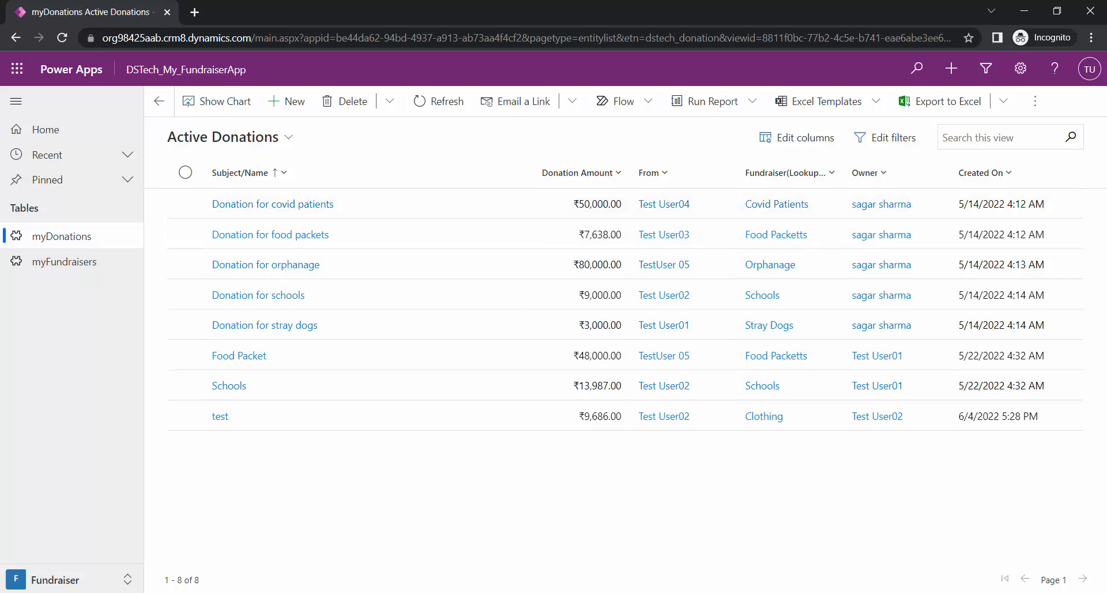
Switch to the Model Driven Apps.pptx presentation in PowerPoint and open the Progress So Far slide
left_click(431, 592)
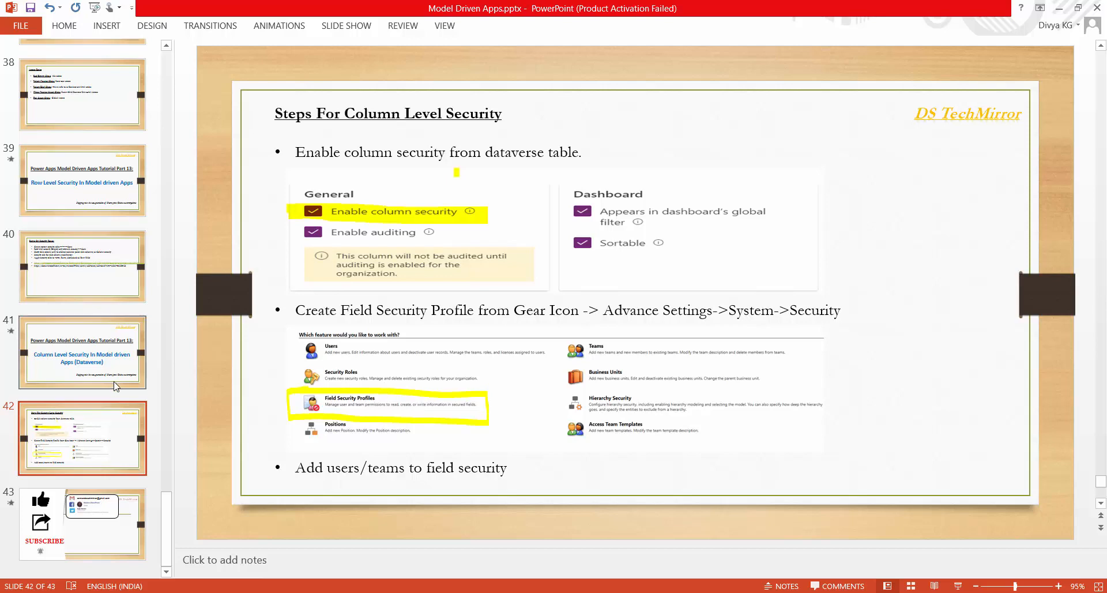
scroll(91, 383, "up", 5)
scroll(91, 384, "up", 9)
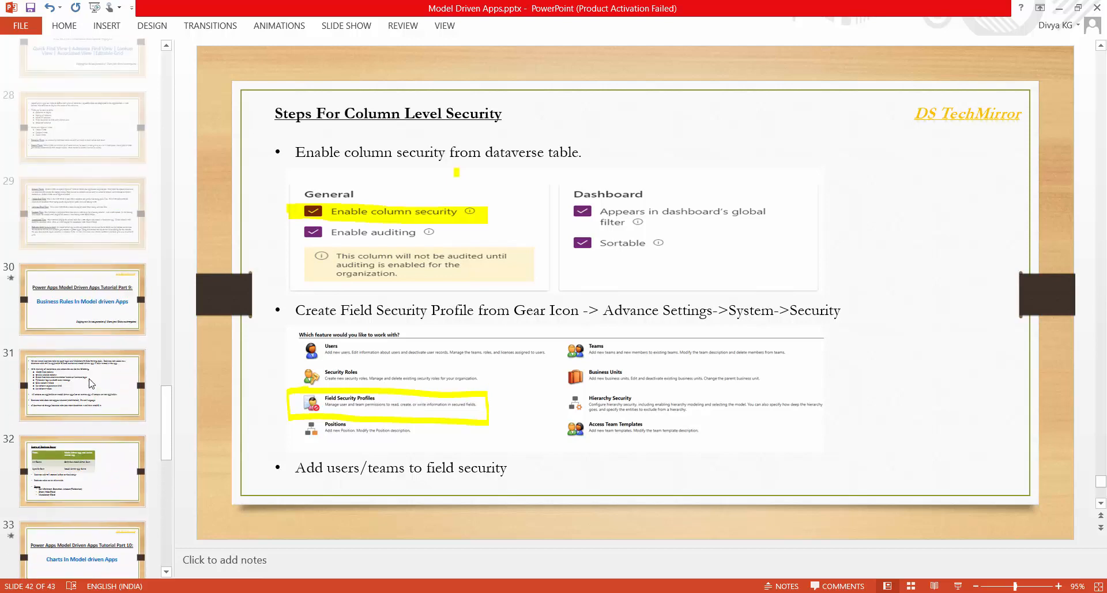
scroll(90, 384, "up", 6)
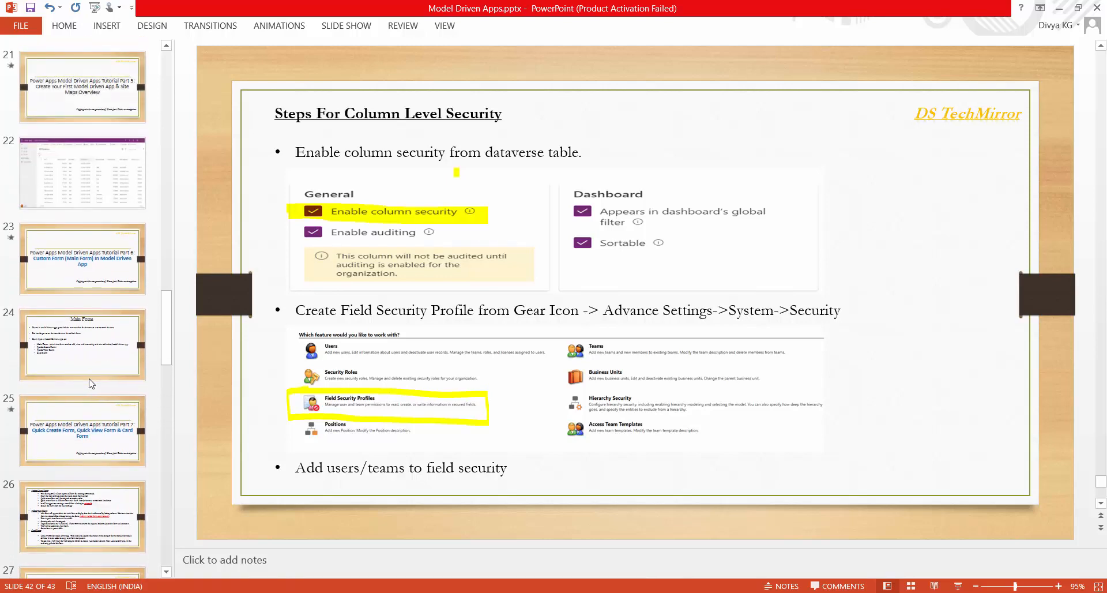
left_click(82, 291)
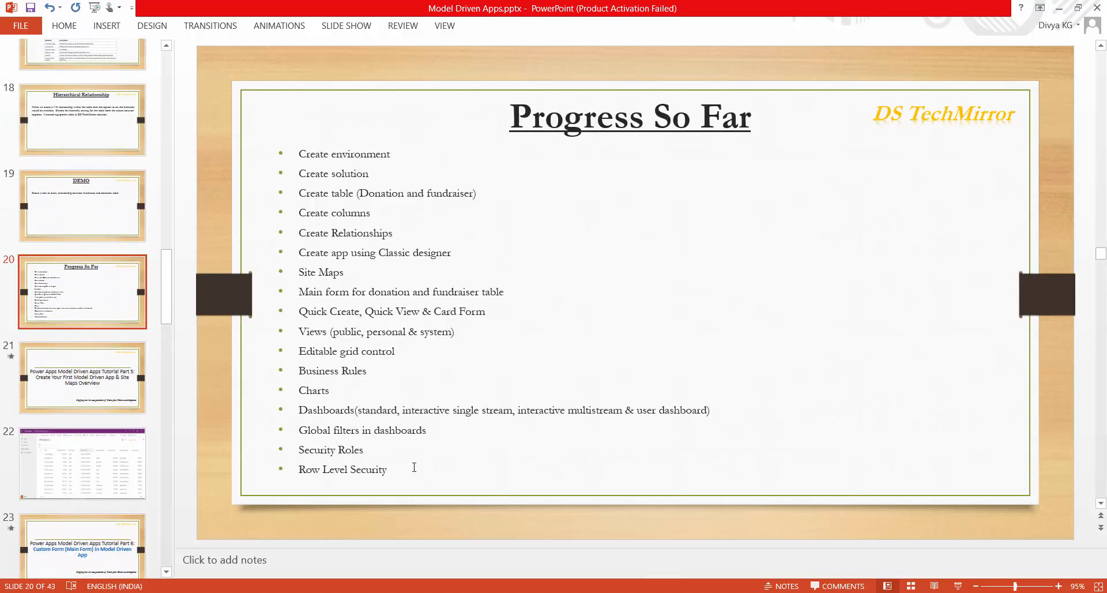
Add the bullet "Column Level Security" below Row Level Security on the Progress So Far slide
left_click(400, 469)
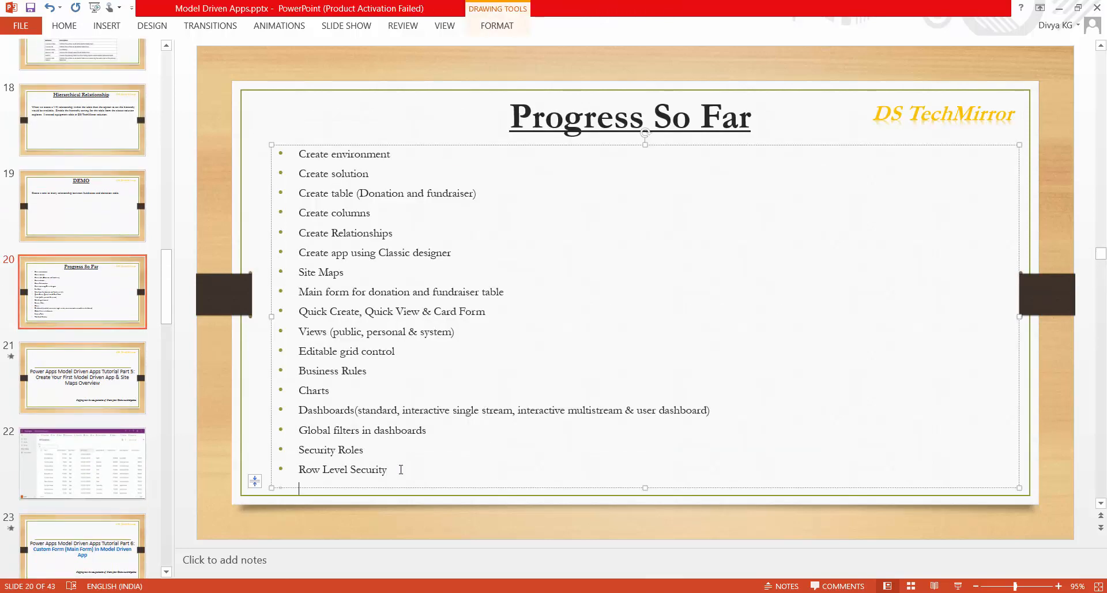
key("Return")
type("C")
type("o")
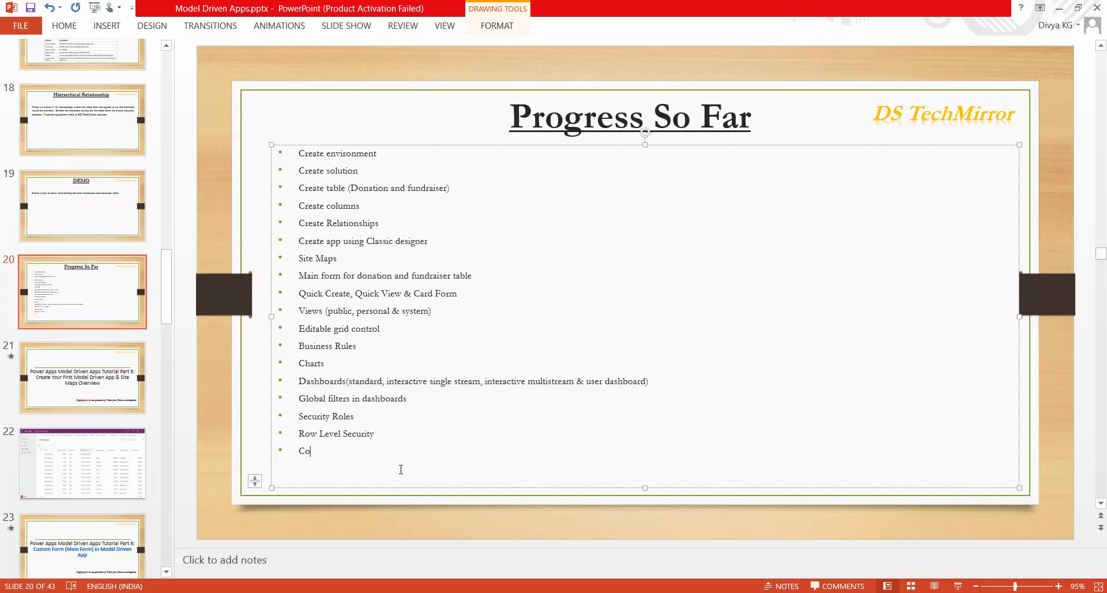
type("lumn Level Security")
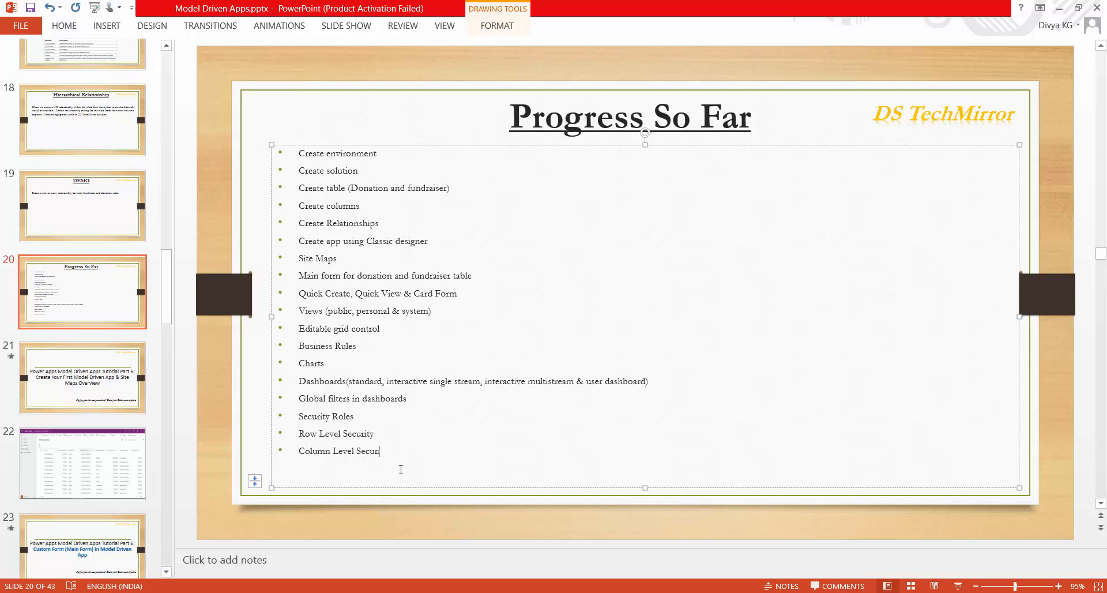